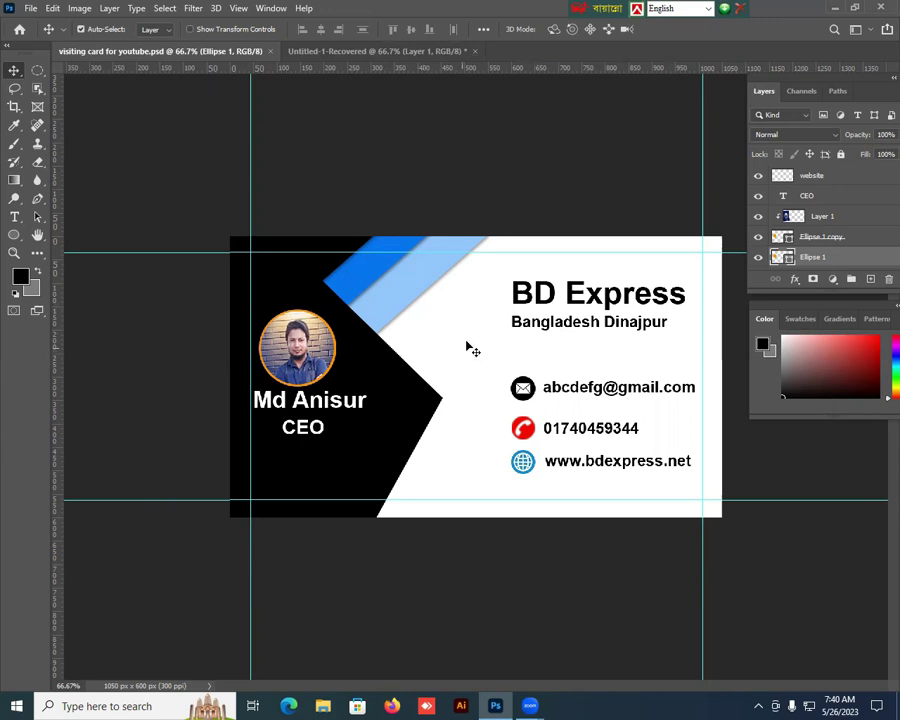
Step: Start a new document sized 3.5 × 2 inches at 300 ppi resolution
click(30, 9)
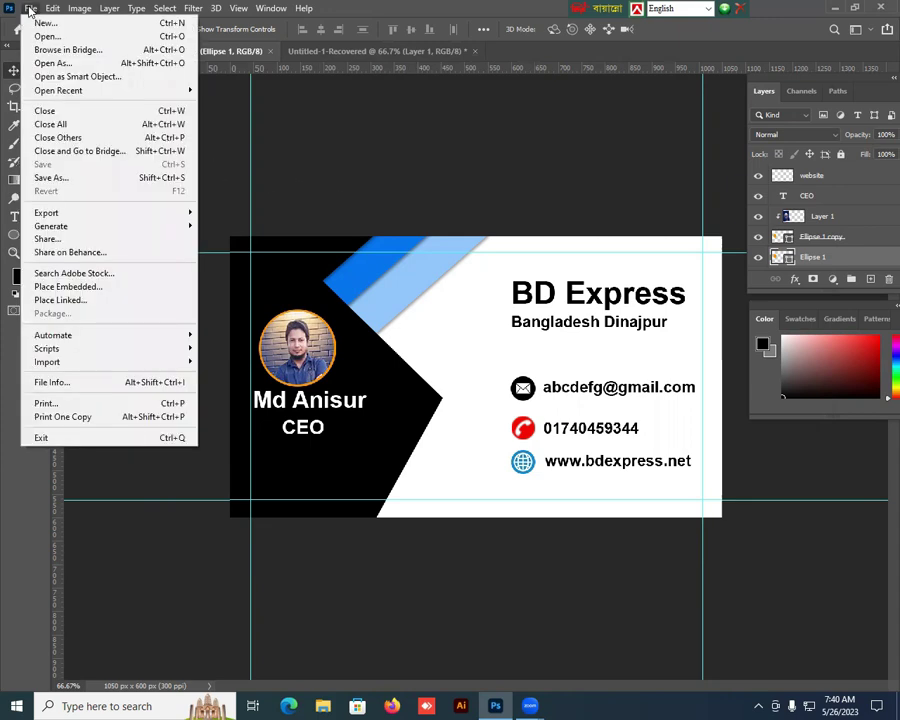
click(40, 23)
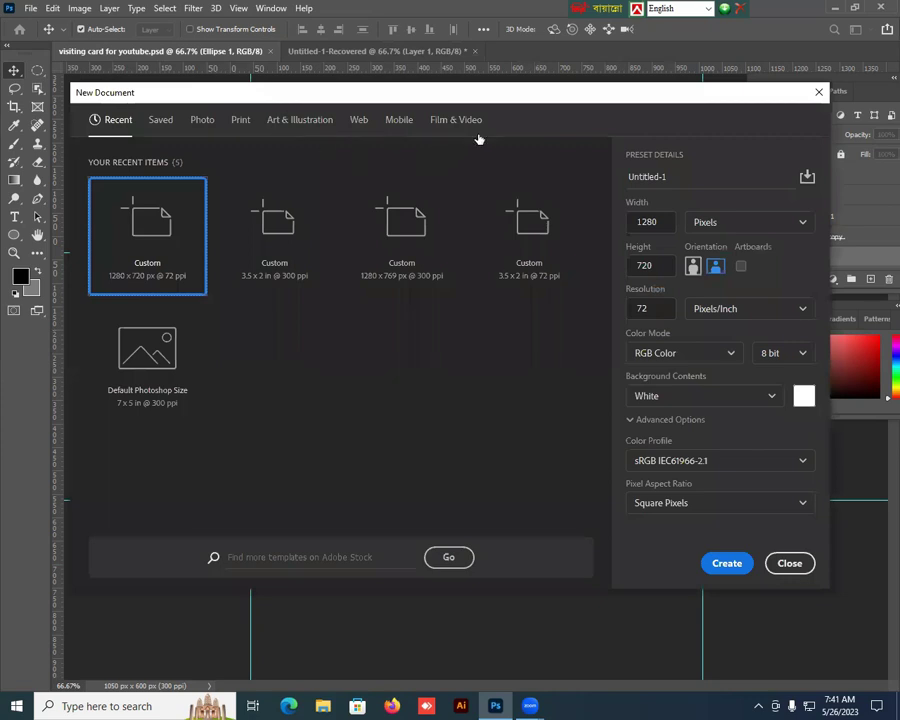
click(802, 224)
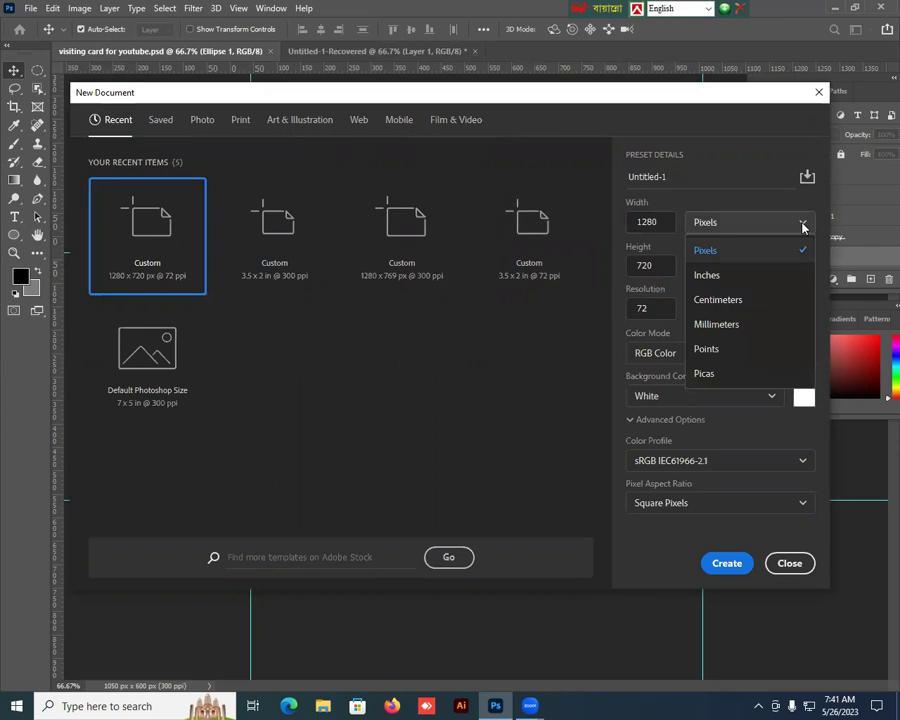
click(731, 286)
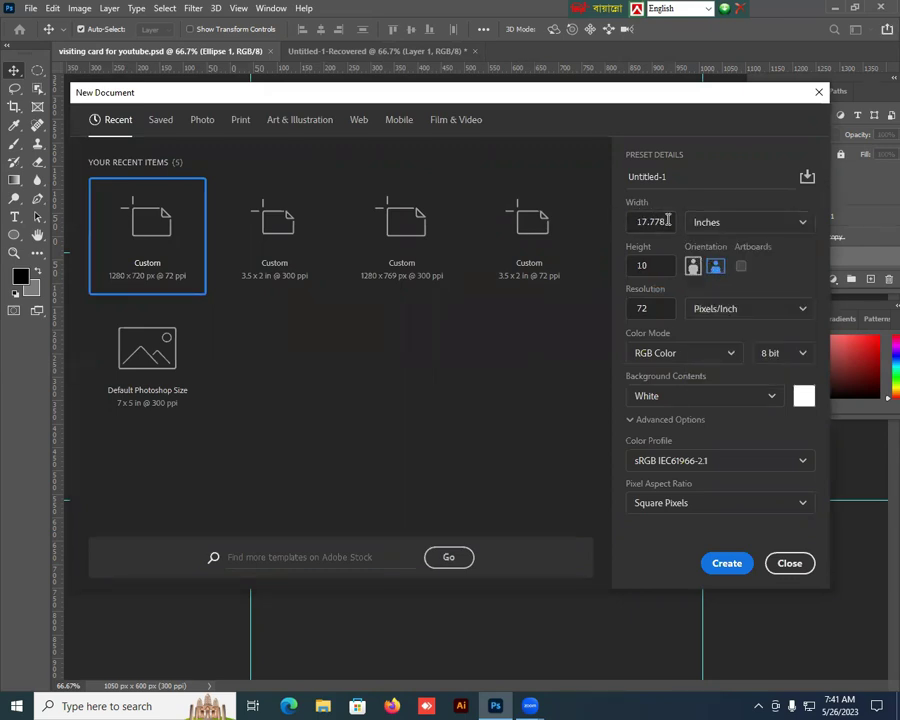
click(621, 220)
text(3.5)
click(636, 263)
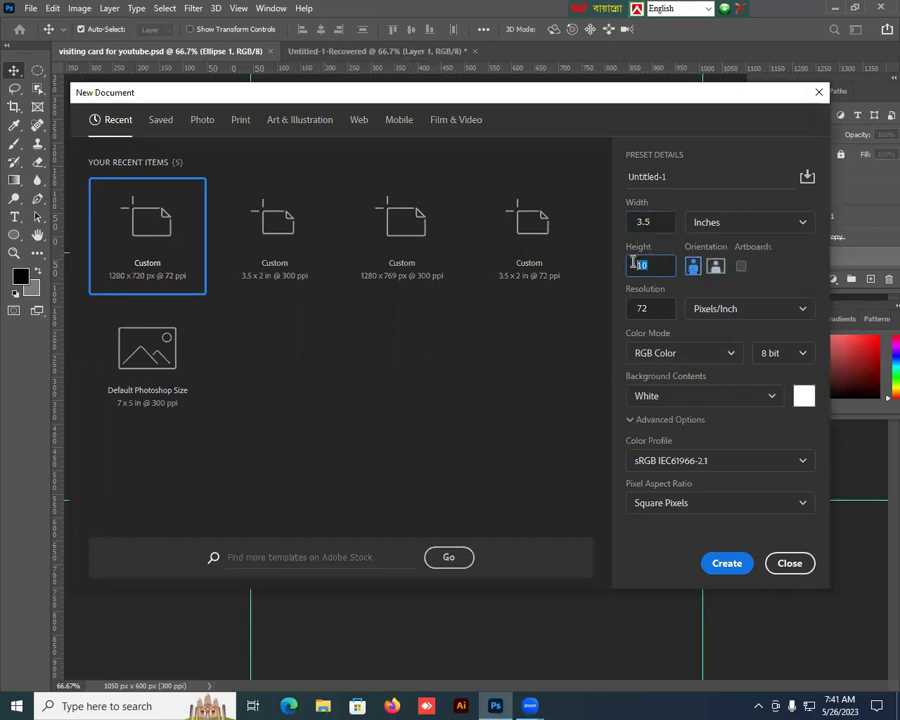
text(2)
click(640, 308)
text(300)
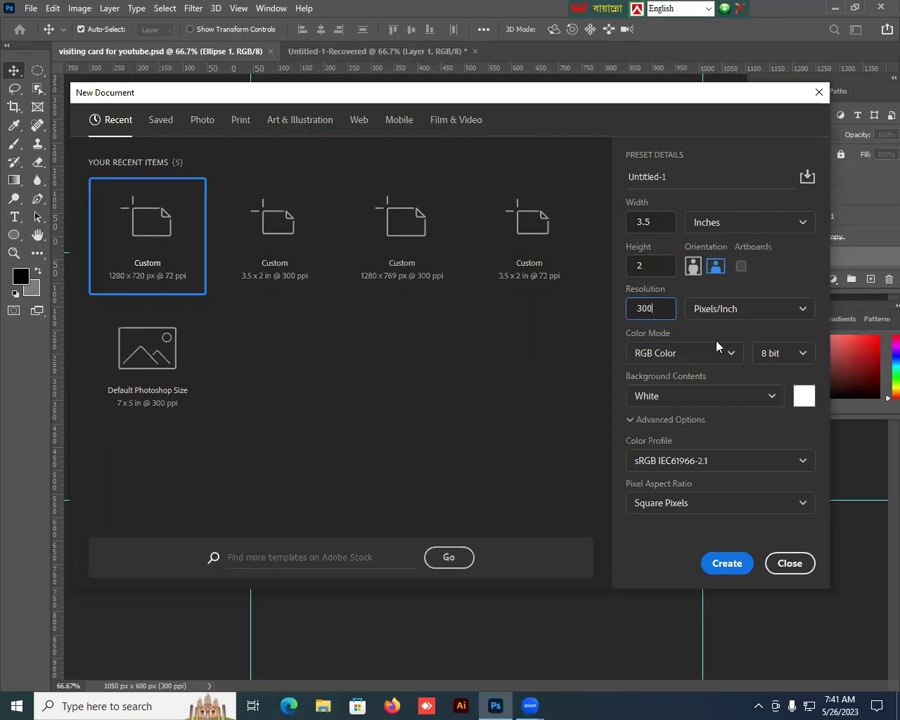
Step: Choose RGB Color mode with a White background and create the document
click(733, 355)
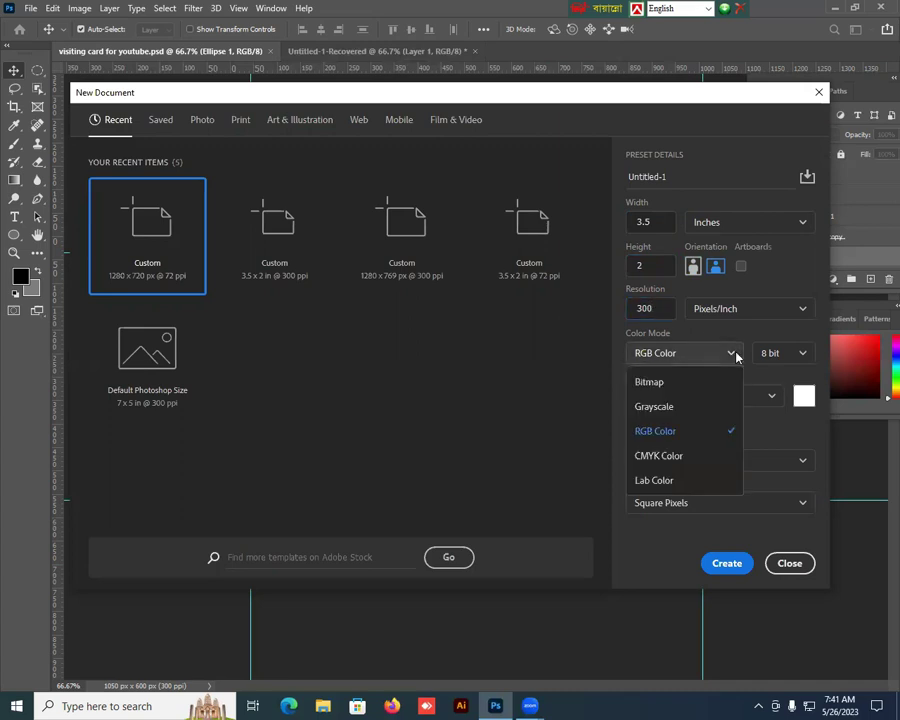
click(664, 430)
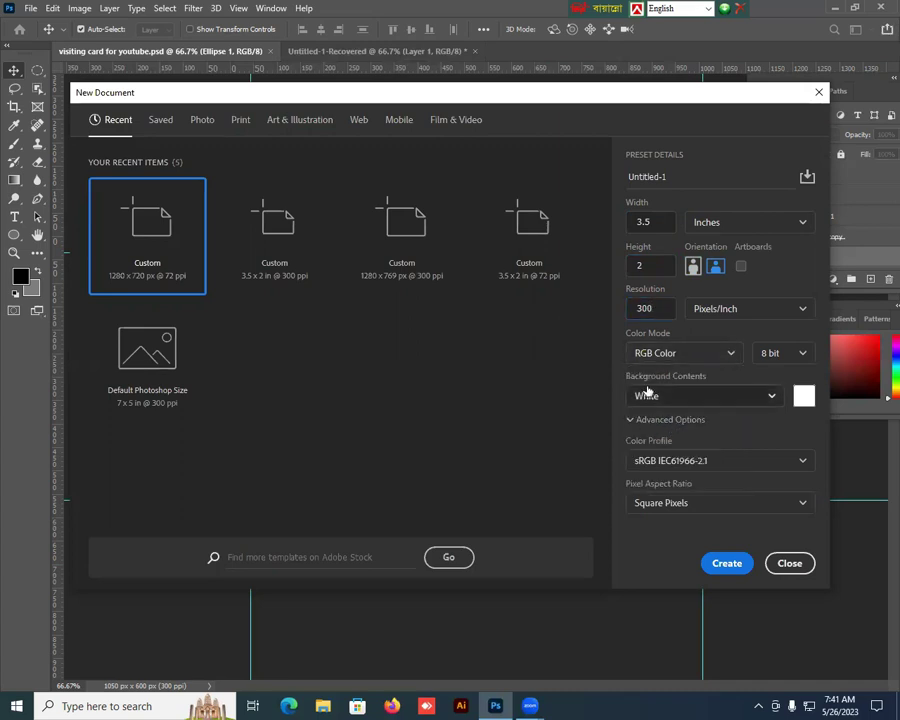
click(770, 397)
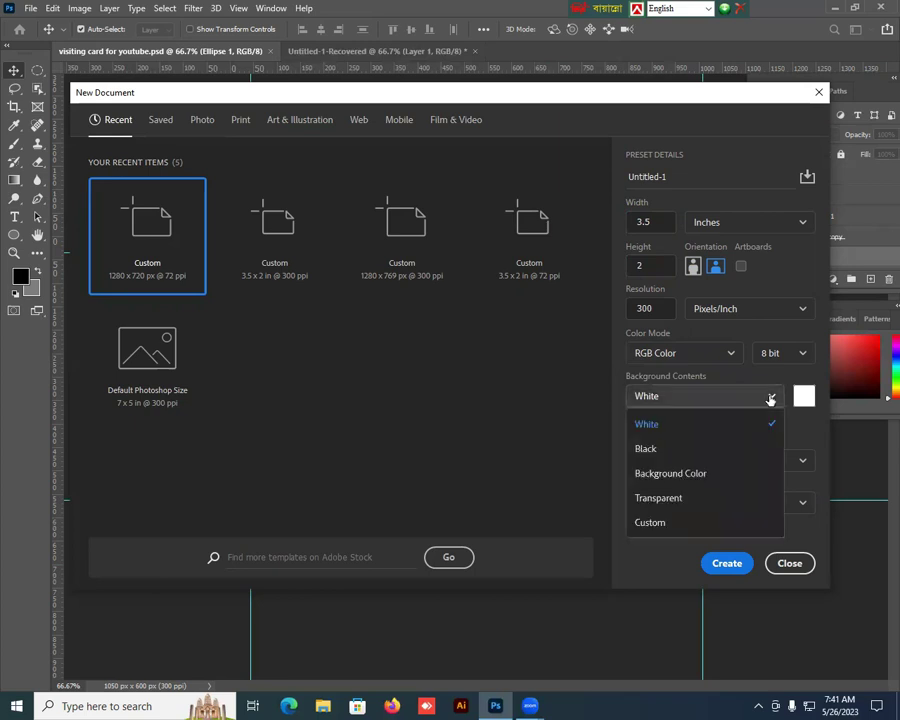
click(672, 427)
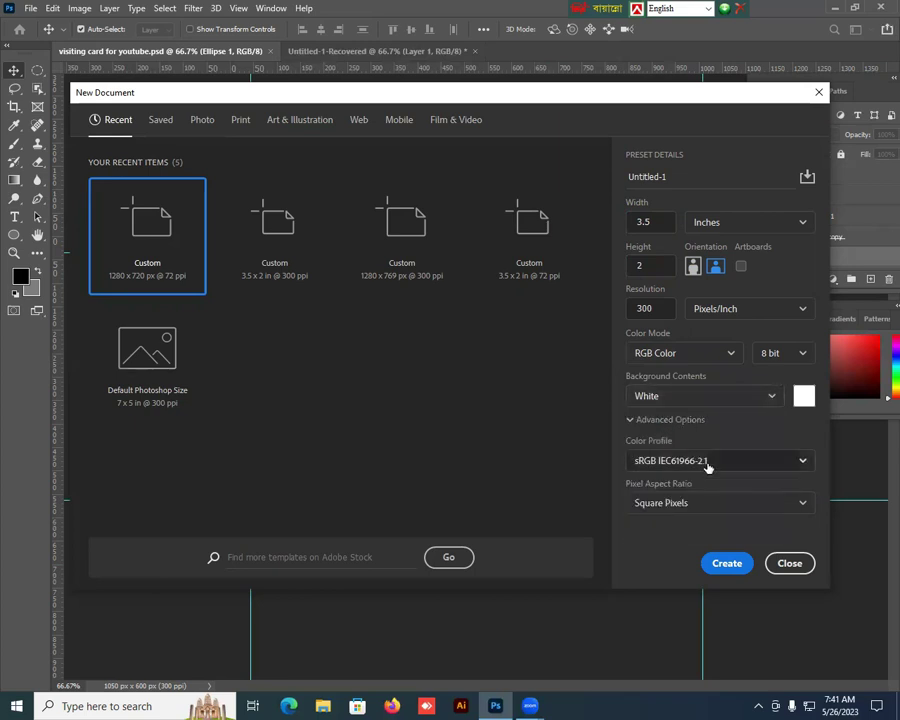
click(735, 565)
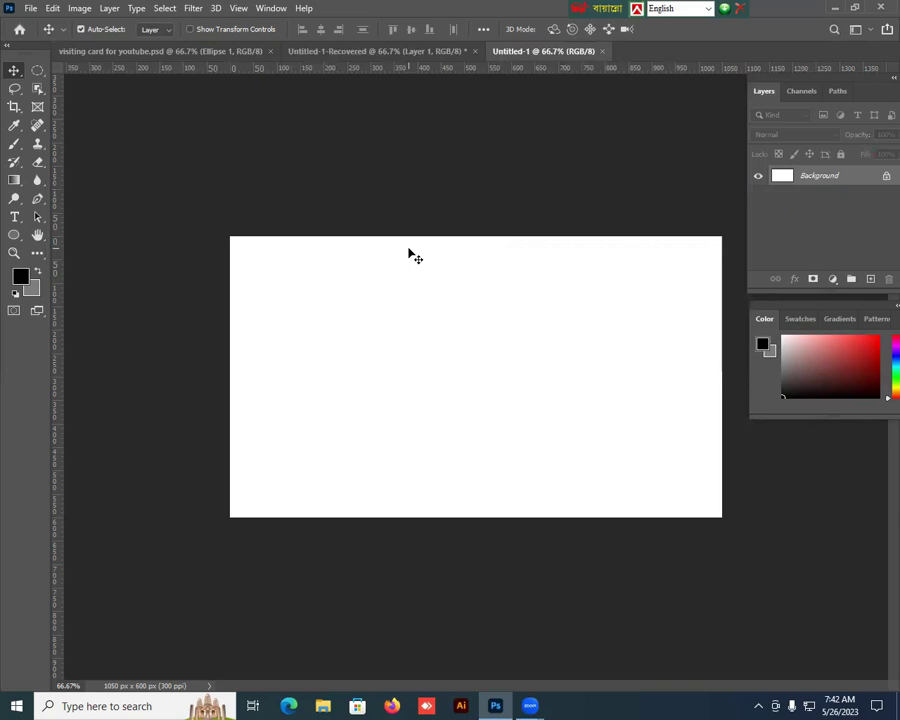
Step: Draw a small 46 × 46 px black square near the card's top-left corner
click(12, 235)
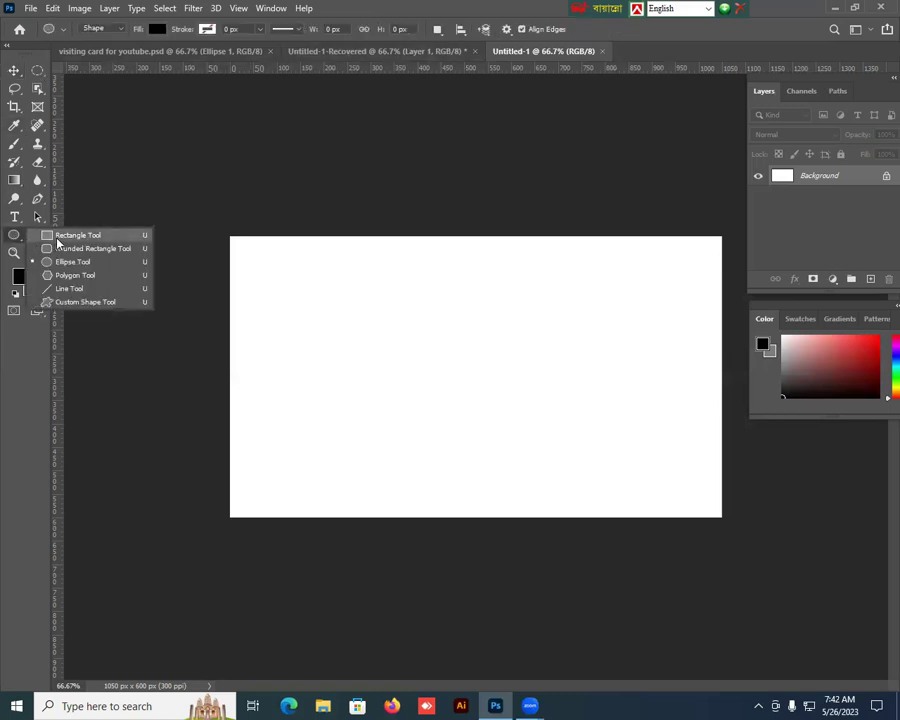
click(52, 235)
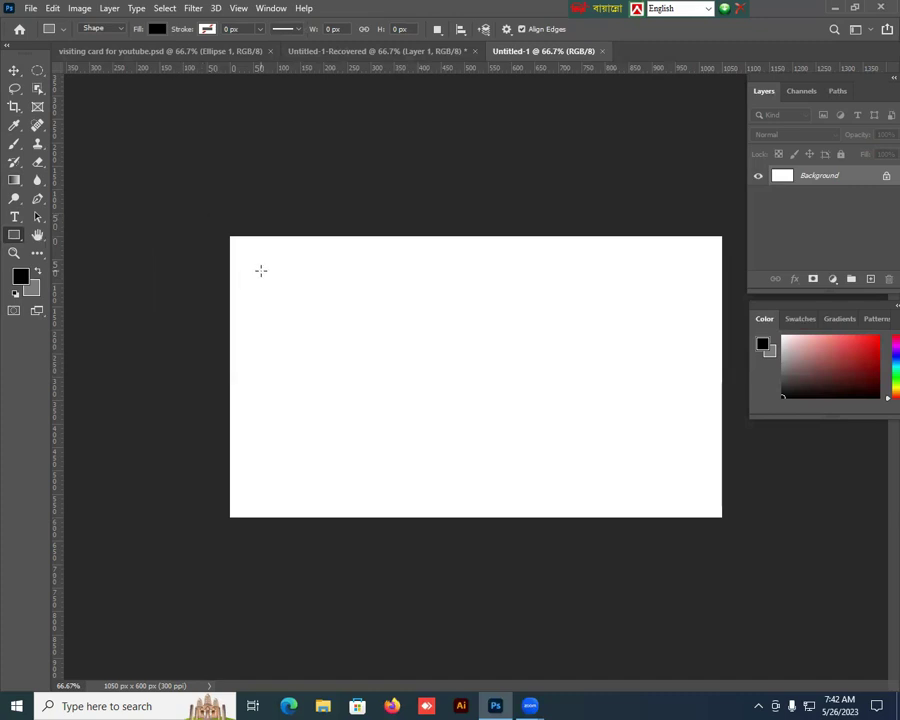
mouse_move(261, 270)
mouse_down()
mouse_move(277, 285)
mouse_move(270, 283)
mouse_up()
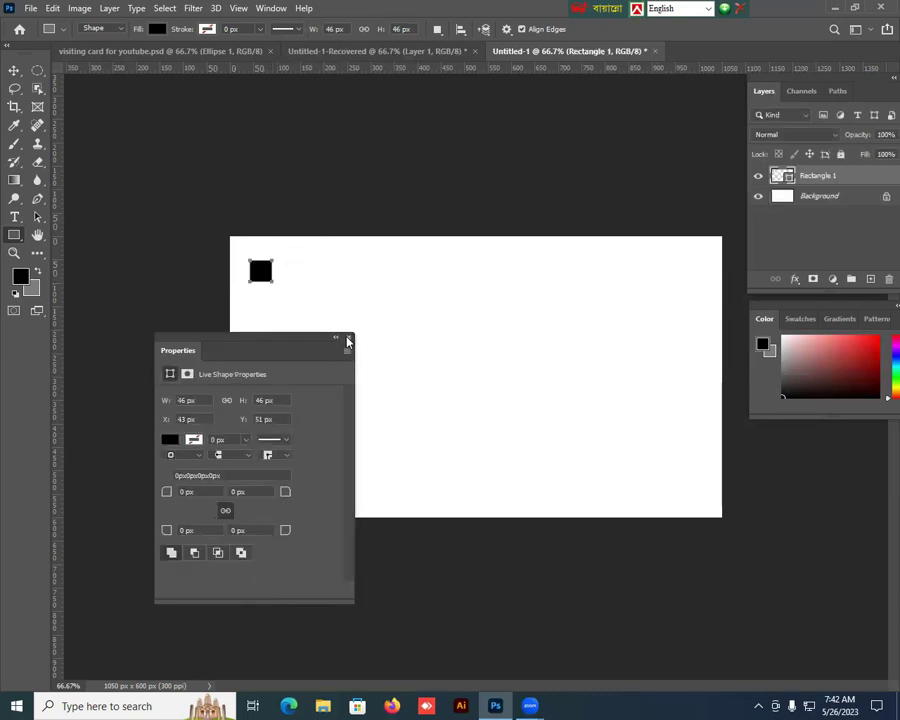
click(348, 338)
click(15, 70)
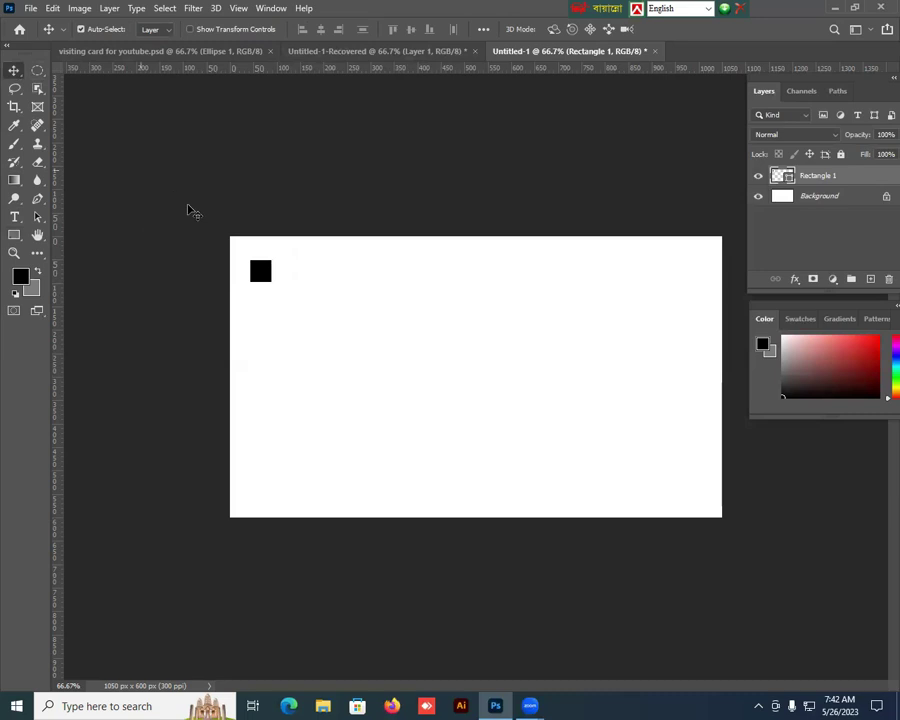
Step: Use the square as a spacer to place guides inside the top, left, bottom and right edges
drag(259, 268, 241, 247)
drag(295, 70, 303, 253)
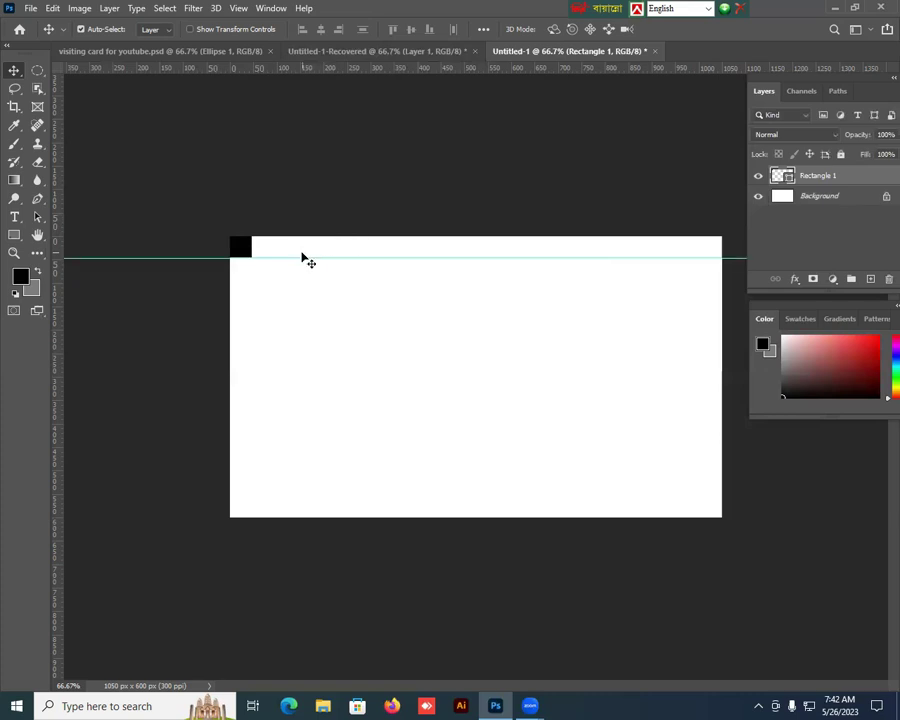
drag(59, 299, 247, 298)
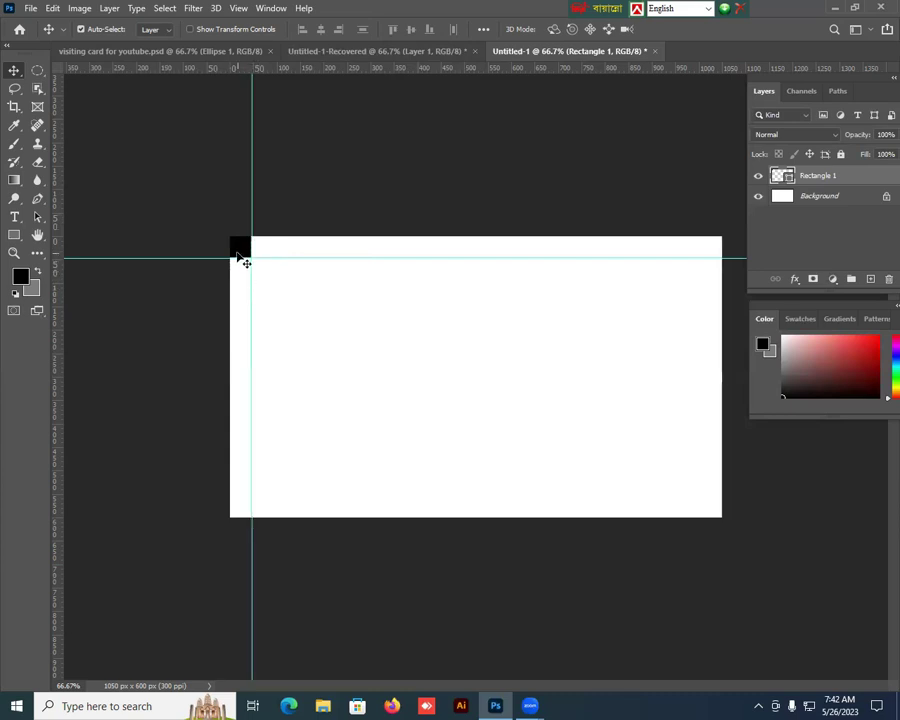
drag(242, 258, 238, 515)
drag(316, 68, 315, 495)
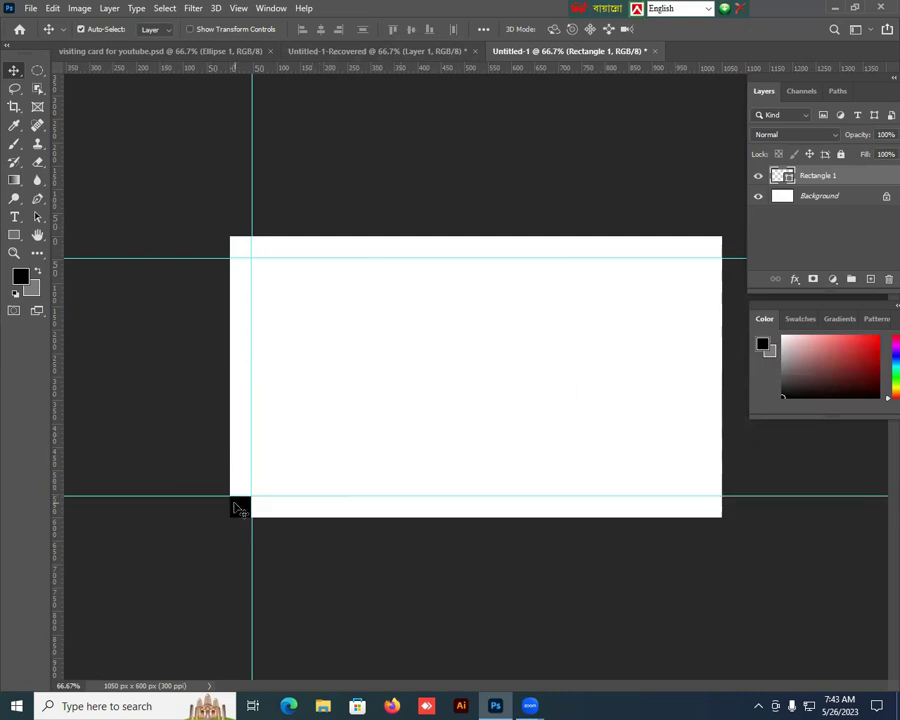
drag(238, 508, 707, 506)
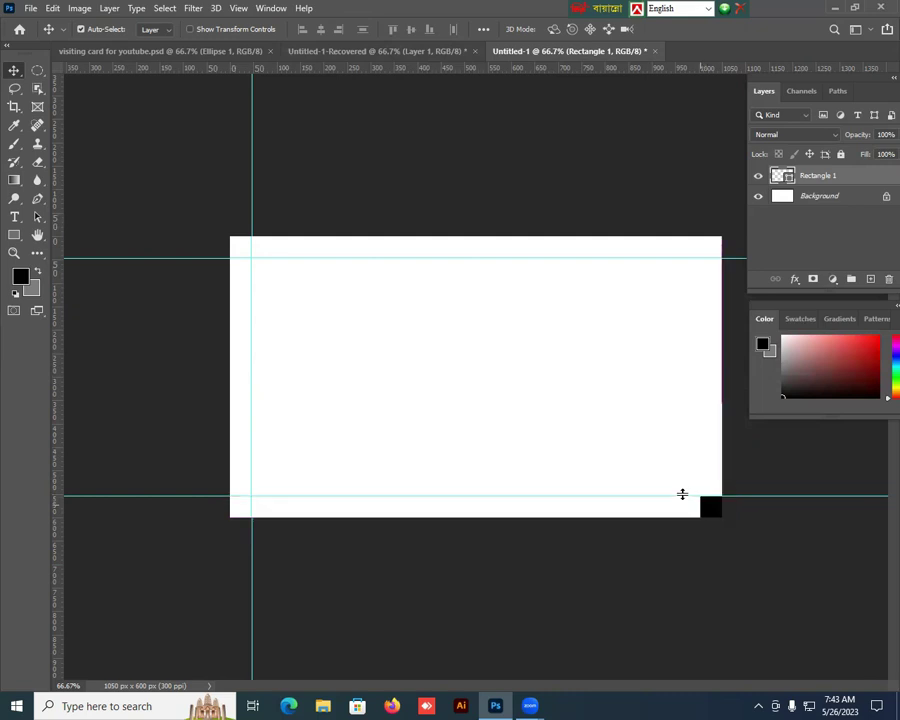
drag(57, 465, 700, 468)
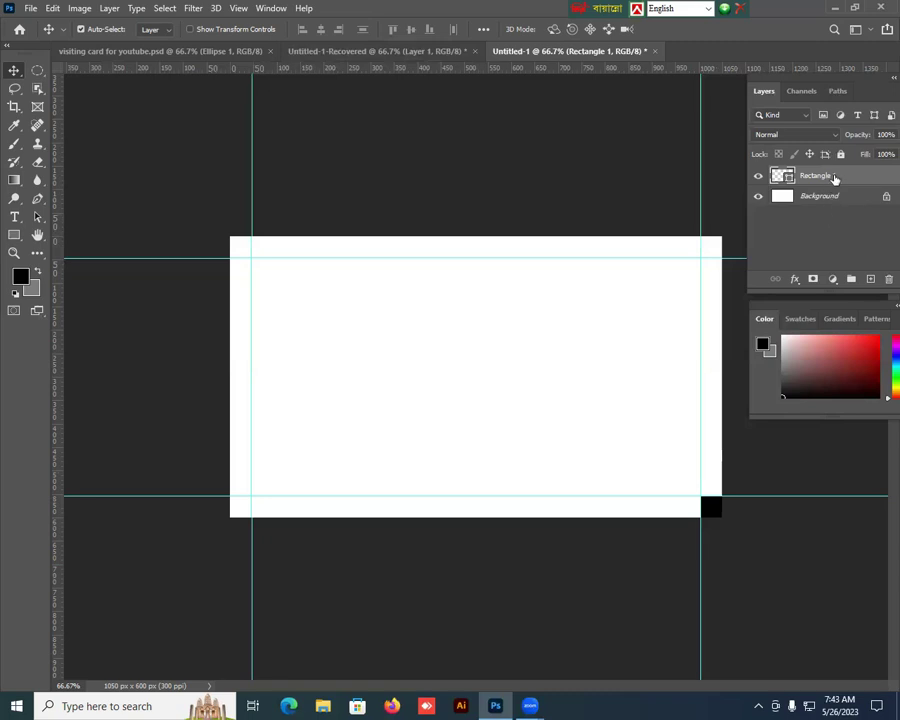
Step: Delete the spacer square and toggle the rulers off and back on
key(Delete)
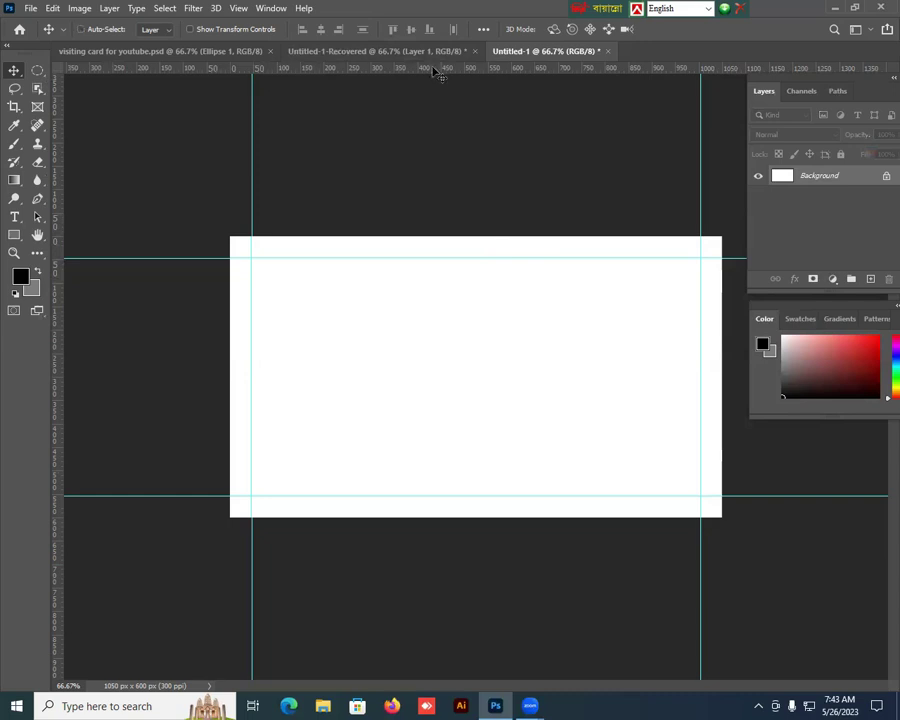
key(ctrl+r)
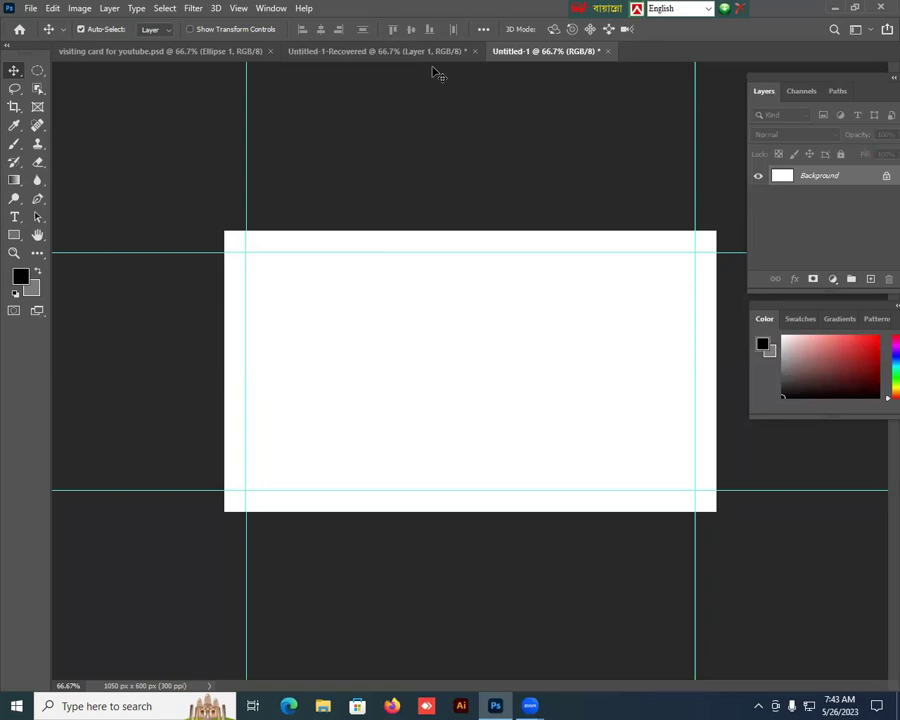
key(ctrl+r)
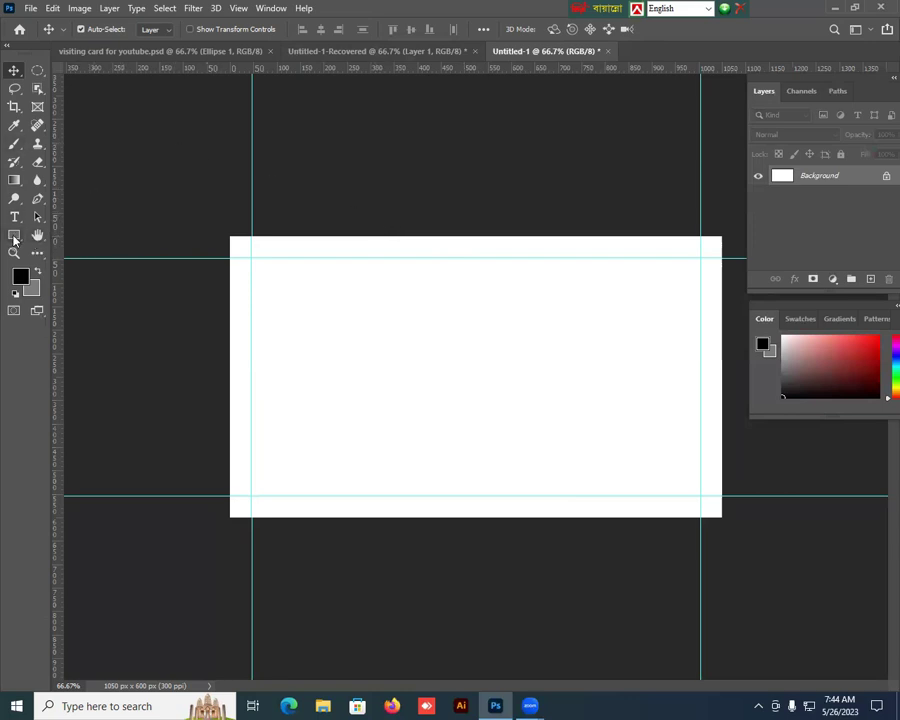
Step: Draw a large black pentagon over the card's left side
click(14, 235)
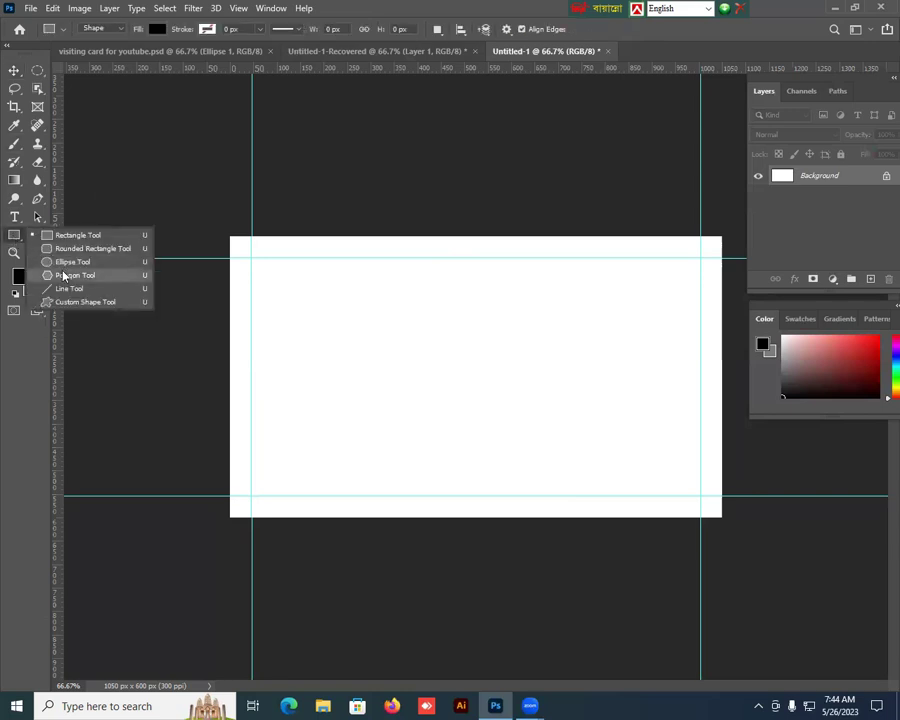
click(64, 275)
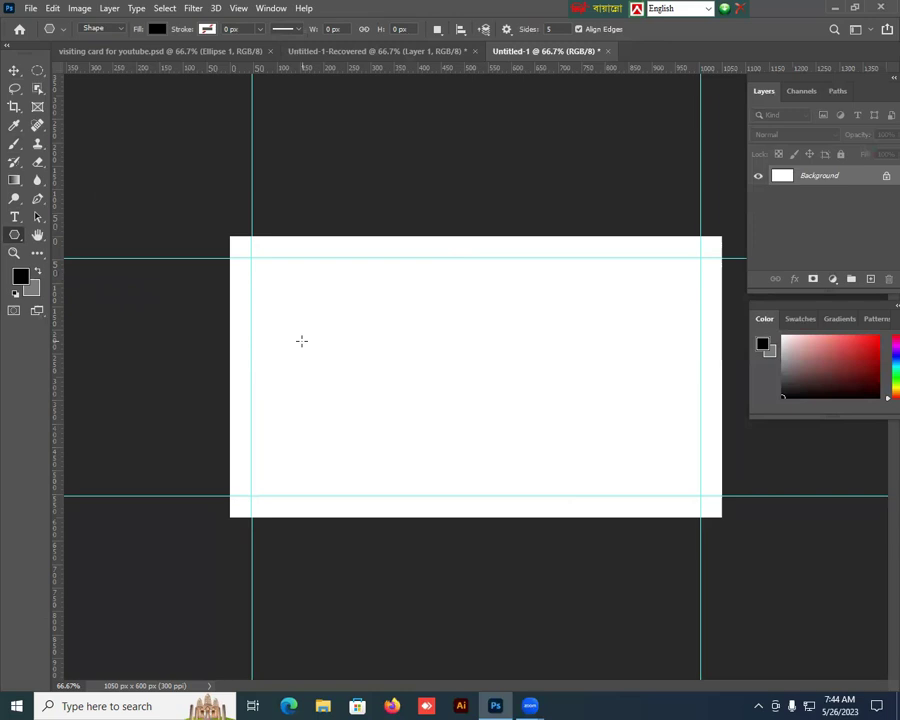
drag(301, 341, 493, 461)
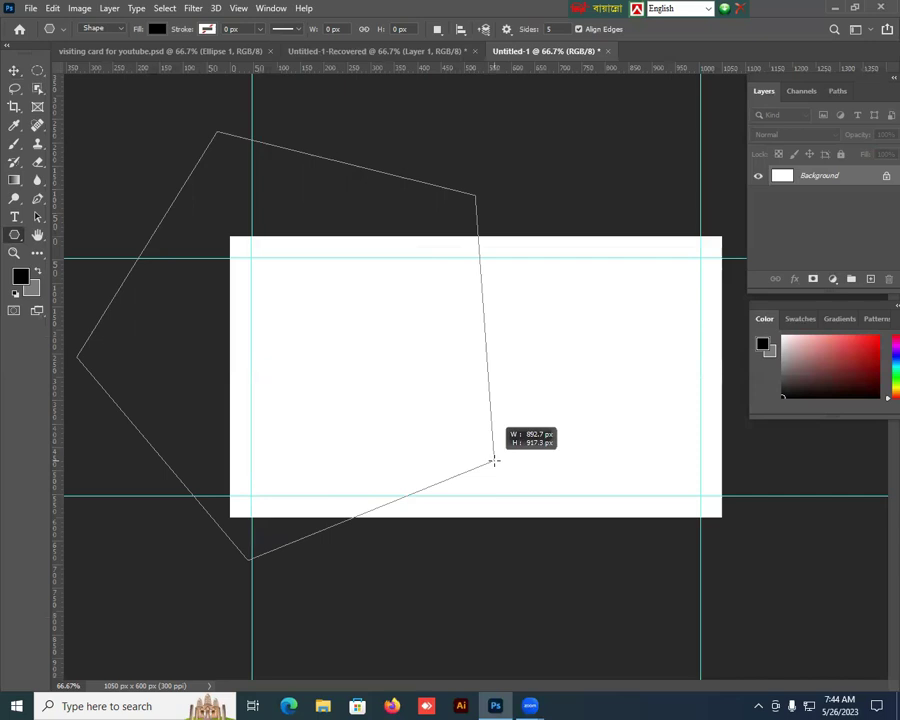
drag(493, 461, 493, 461)
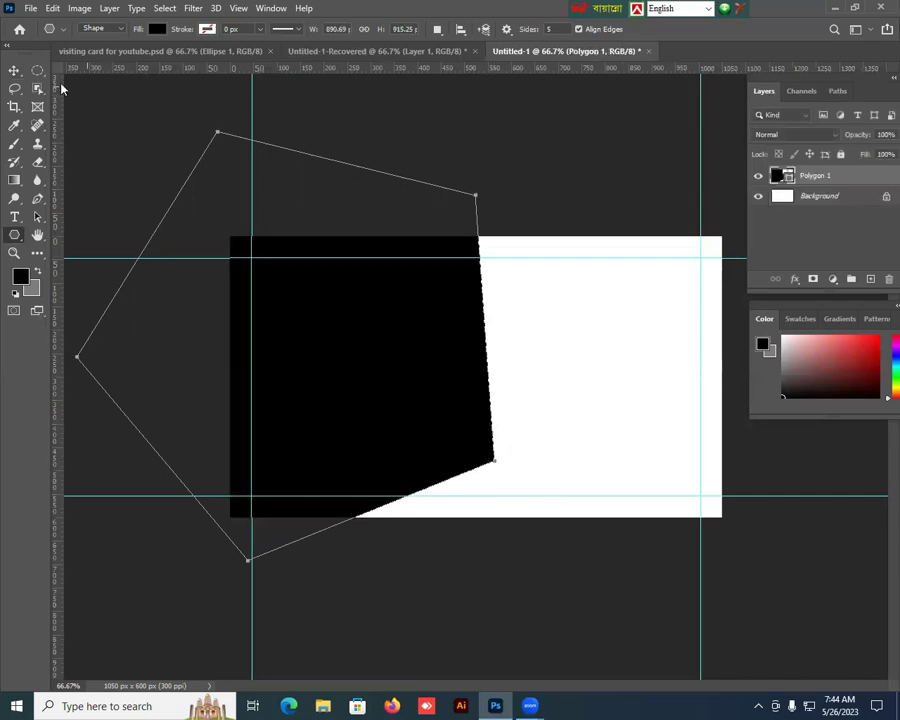
click(14, 71)
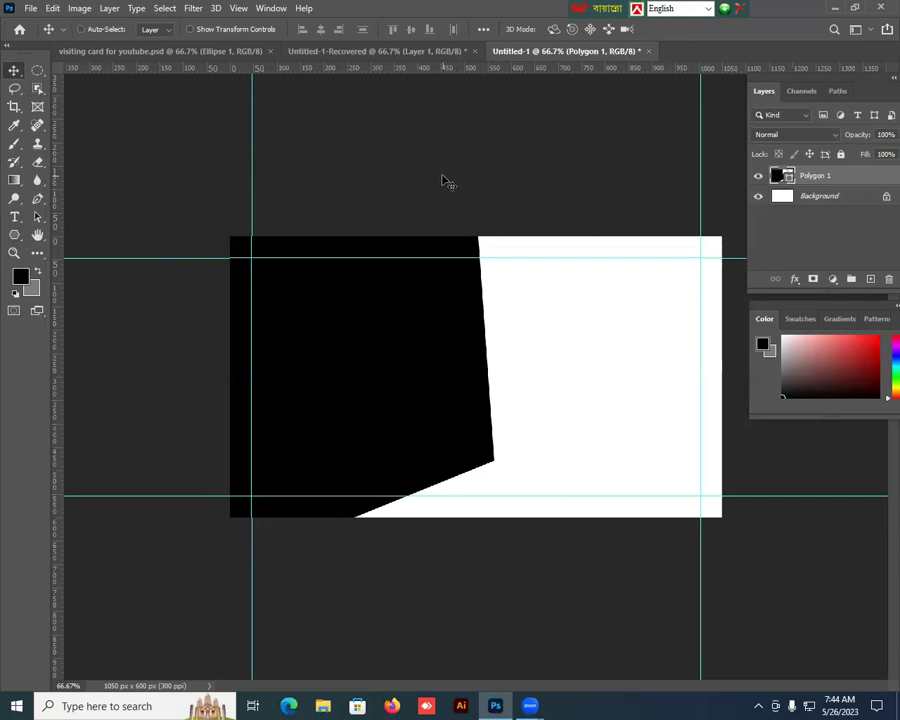
Step: Rotate the polygon about -33° and shift it left and down into a wedge
key(ctrl+t)
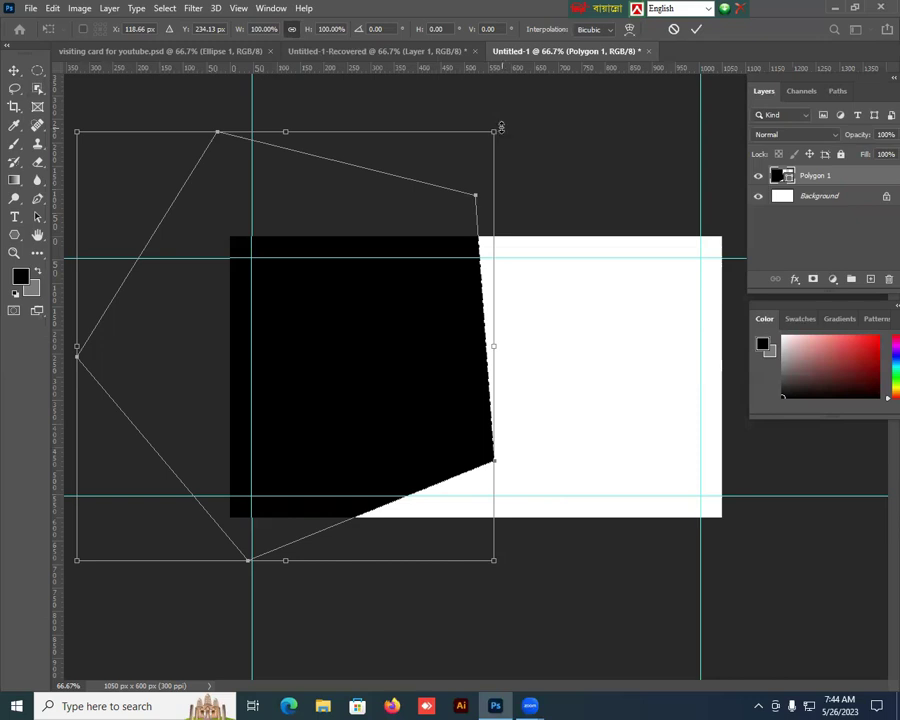
drag(502, 128, 379, 102)
drag(391, 305, 353, 378)
drag(366, 122, 316, 111)
drag(326, 325, 310, 346)
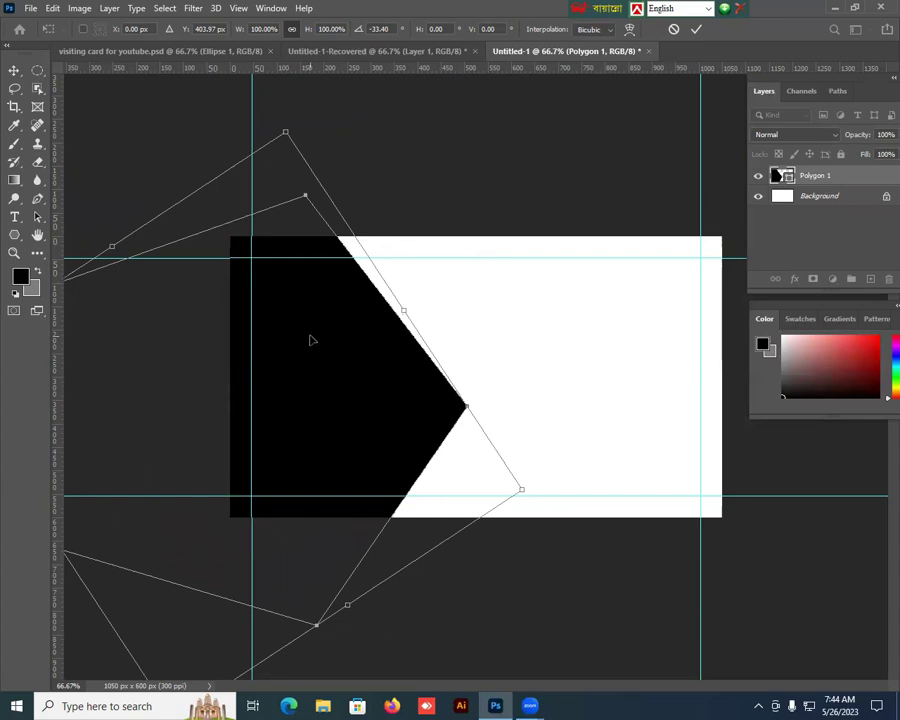
key(Return)
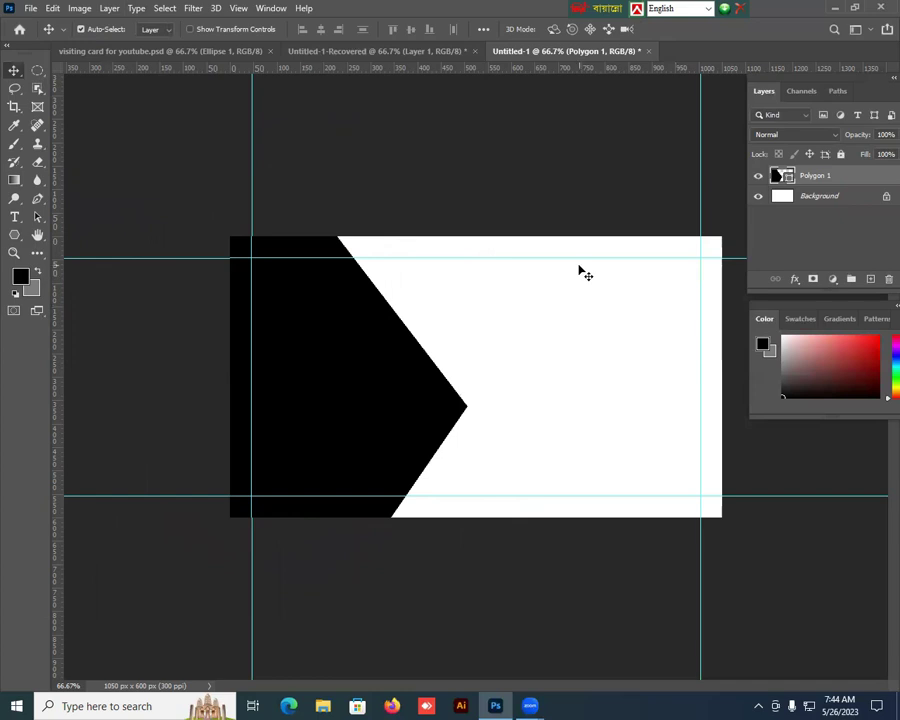
Step: Draw a tall blue-filled rectangle just above the Background layer
click(838, 198)
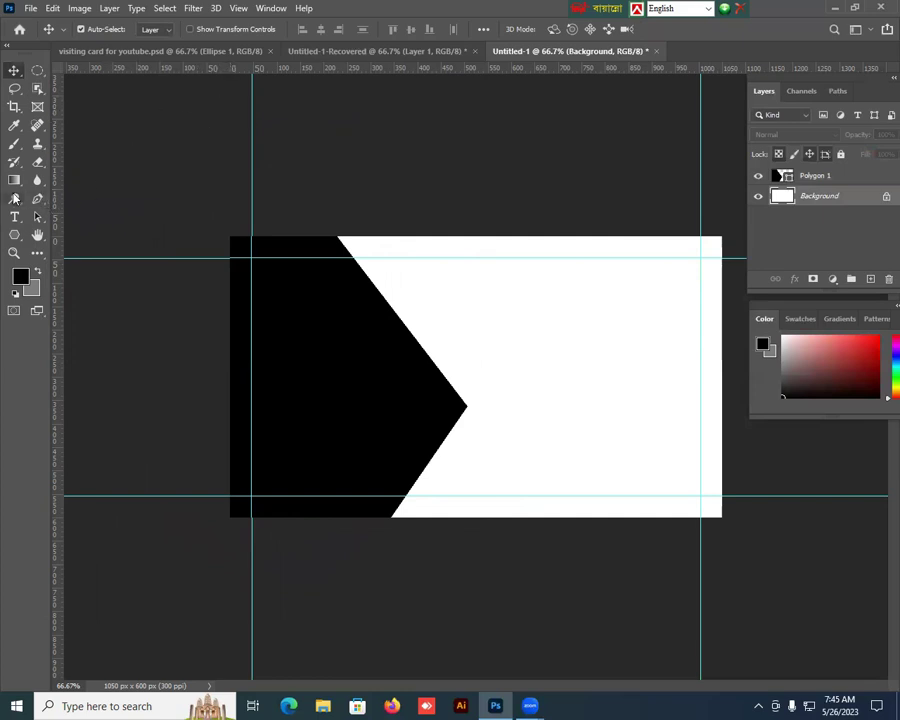
click(14, 234)
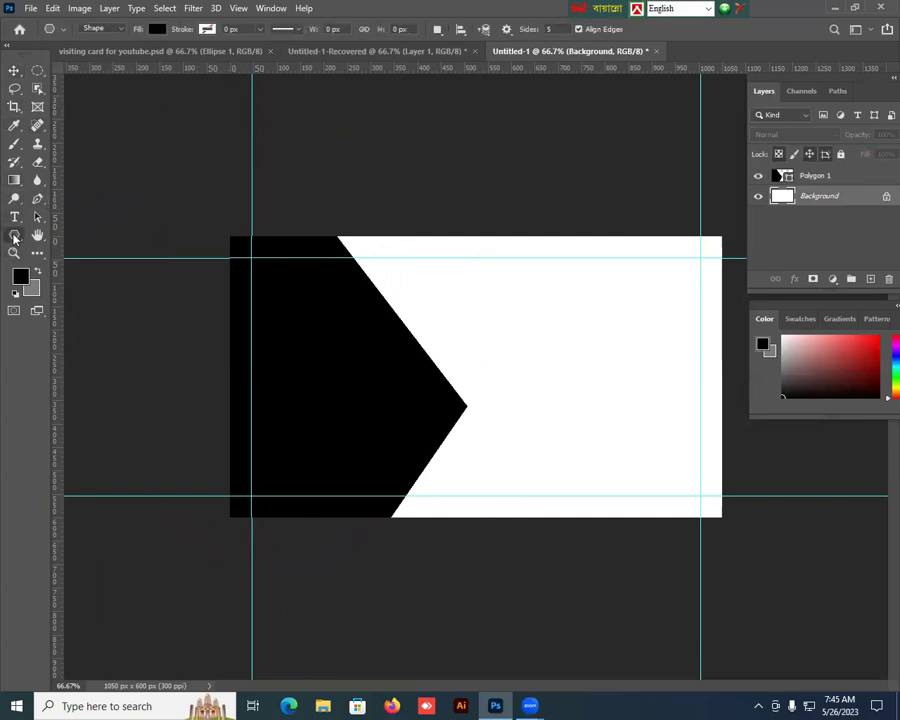
click(60, 235)
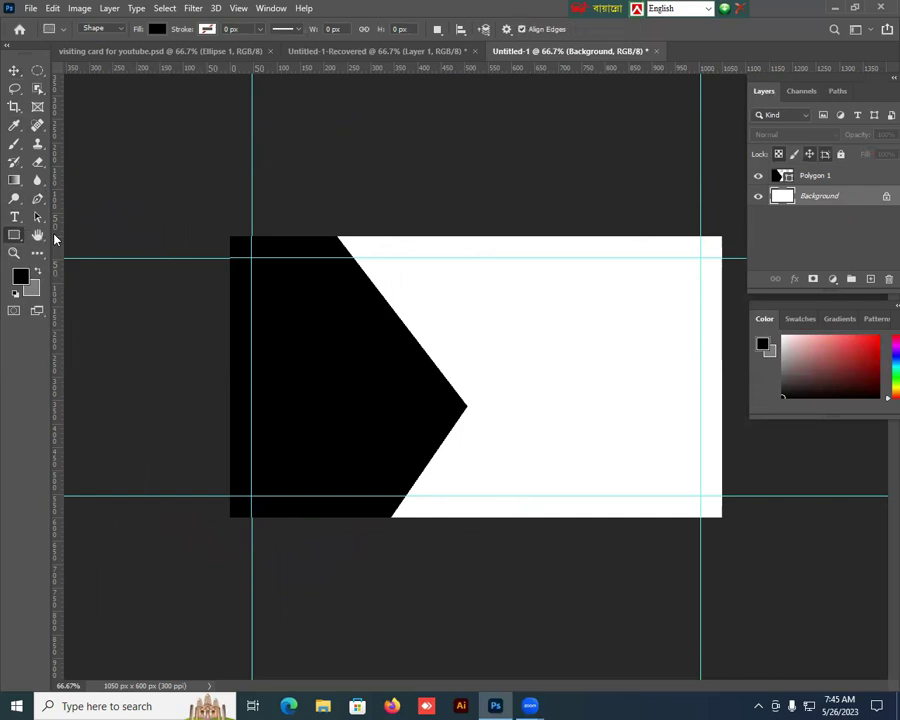
click(157, 29)
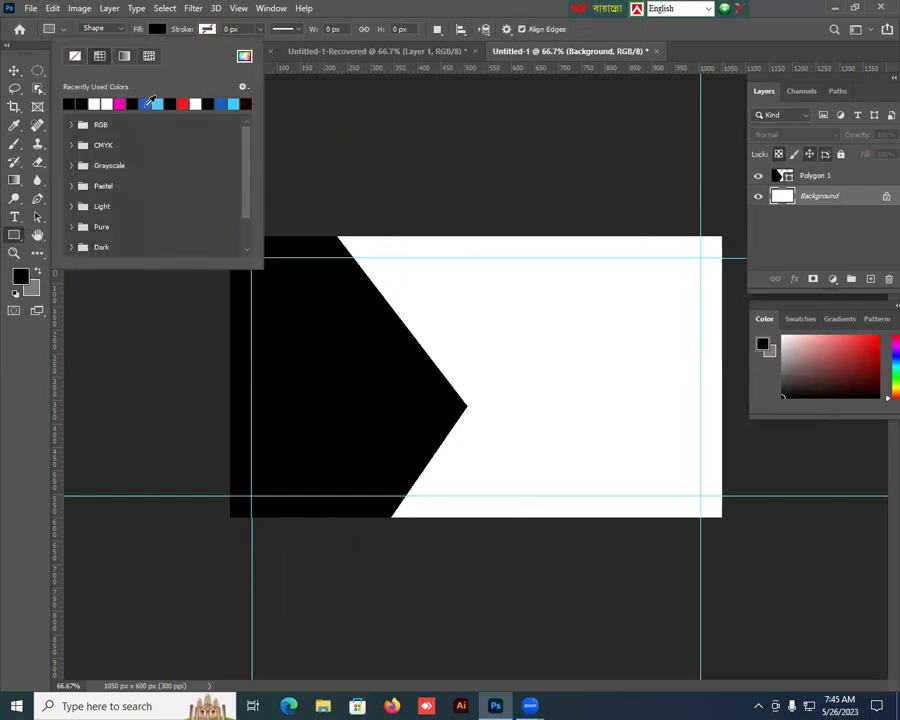
click(146, 104)
click(15, 72)
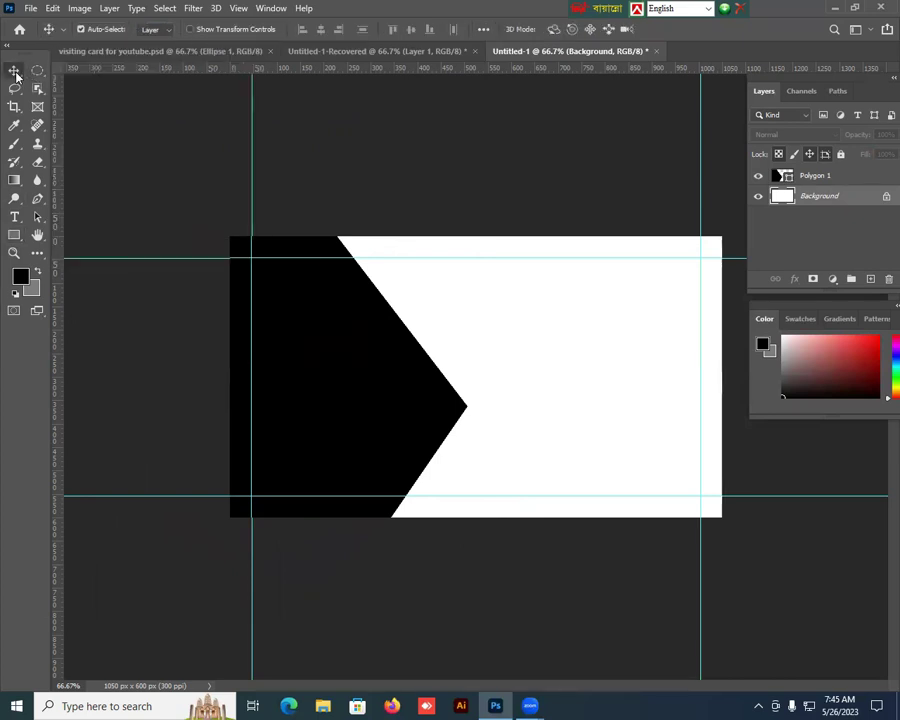
click(14, 234)
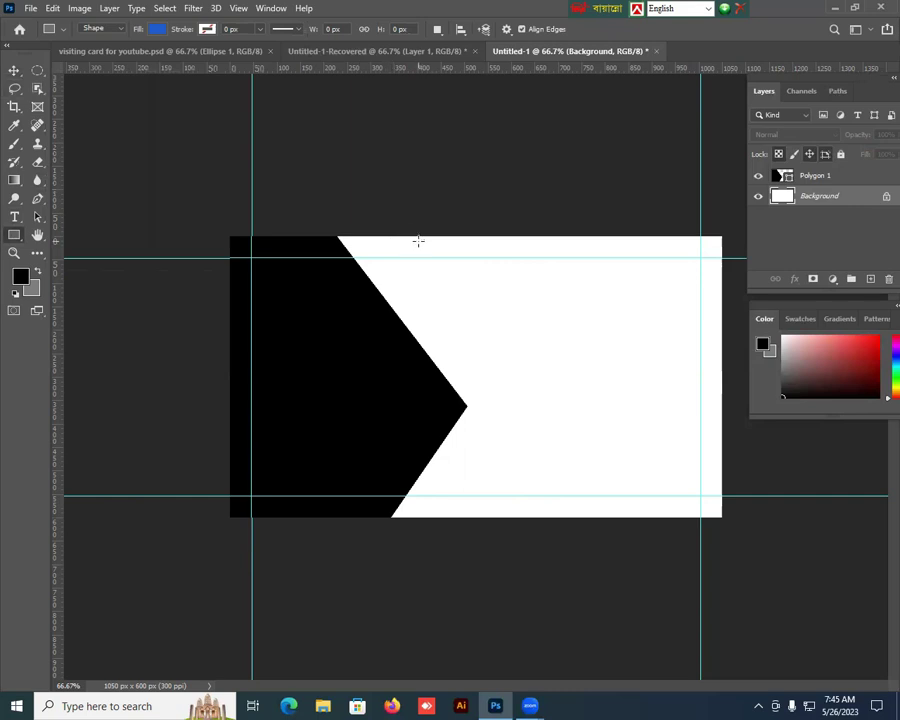
drag(373, 216, 408, 565)
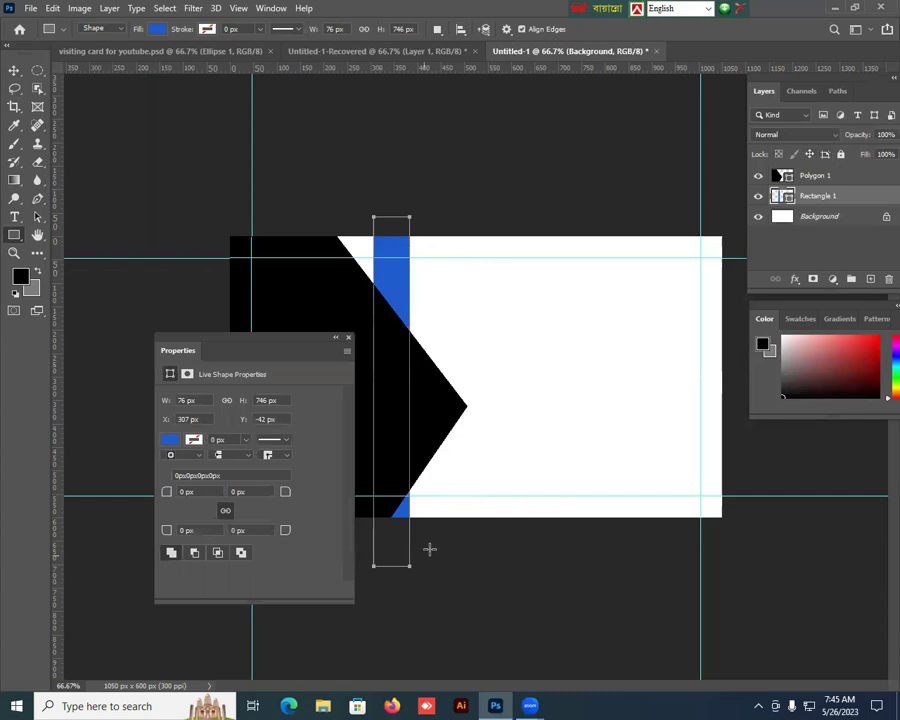
click(348, 338)
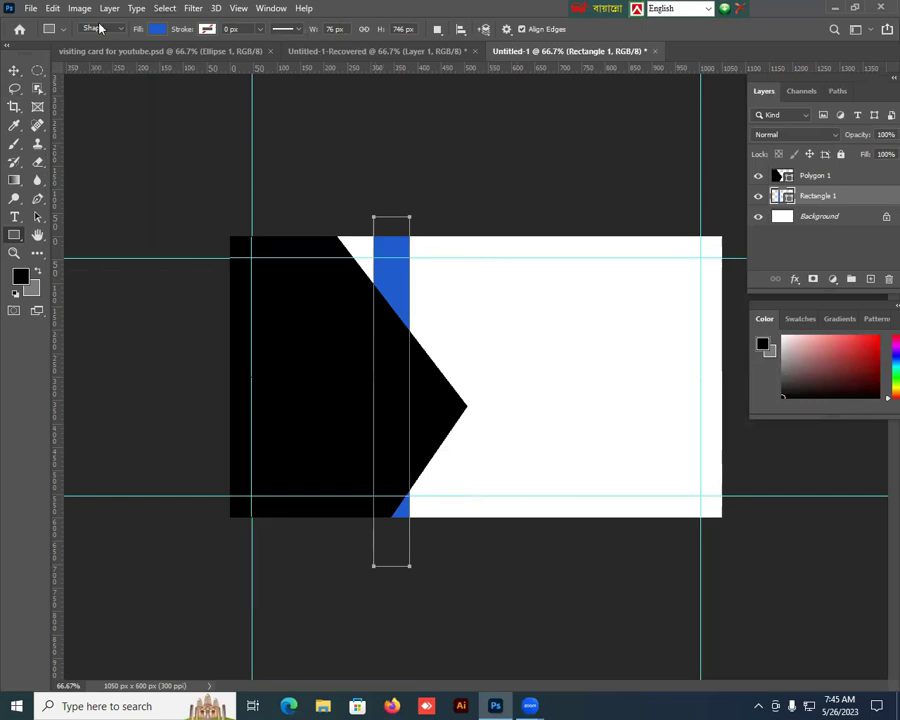
Step: Rotate the blue rectangle to 42.4° so it peeks out along the top edge
click(14, 70)
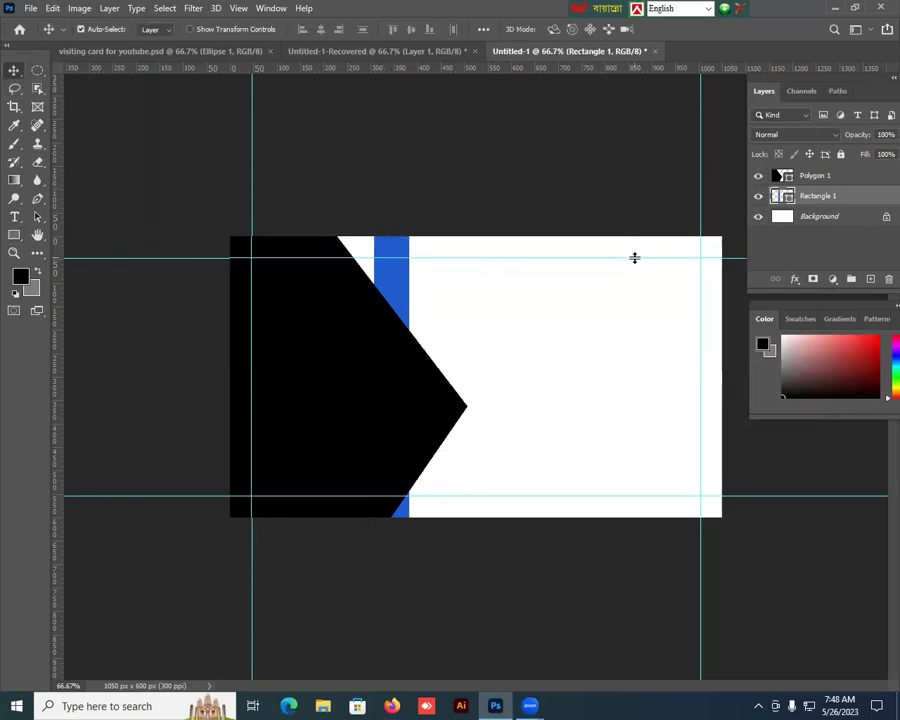
key(ctrl)
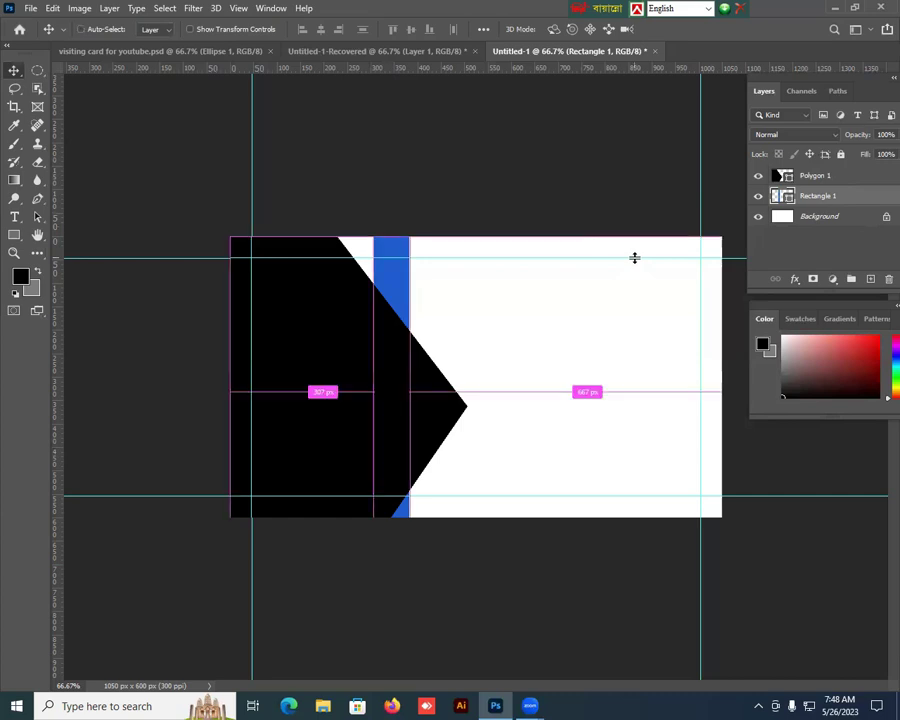
key(ctrl+t)
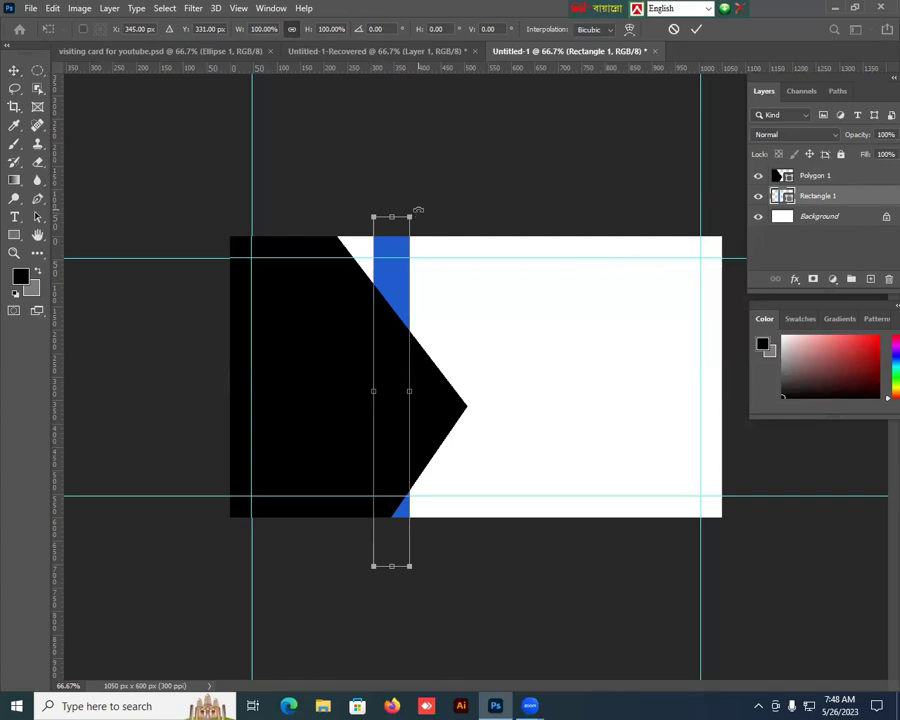
drag(420, 212, 388, 208)
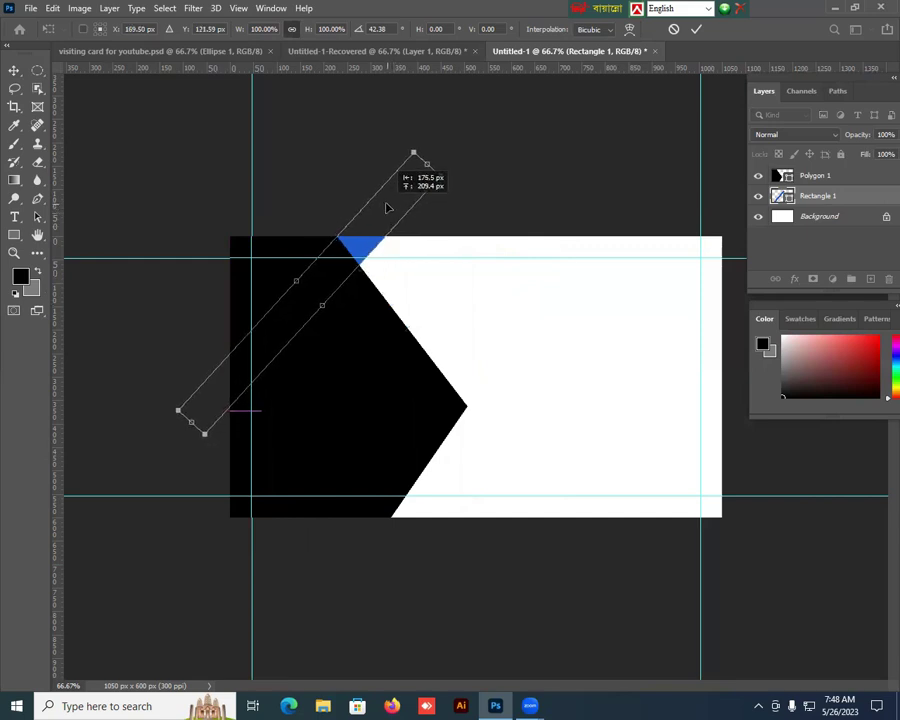
key(Return)
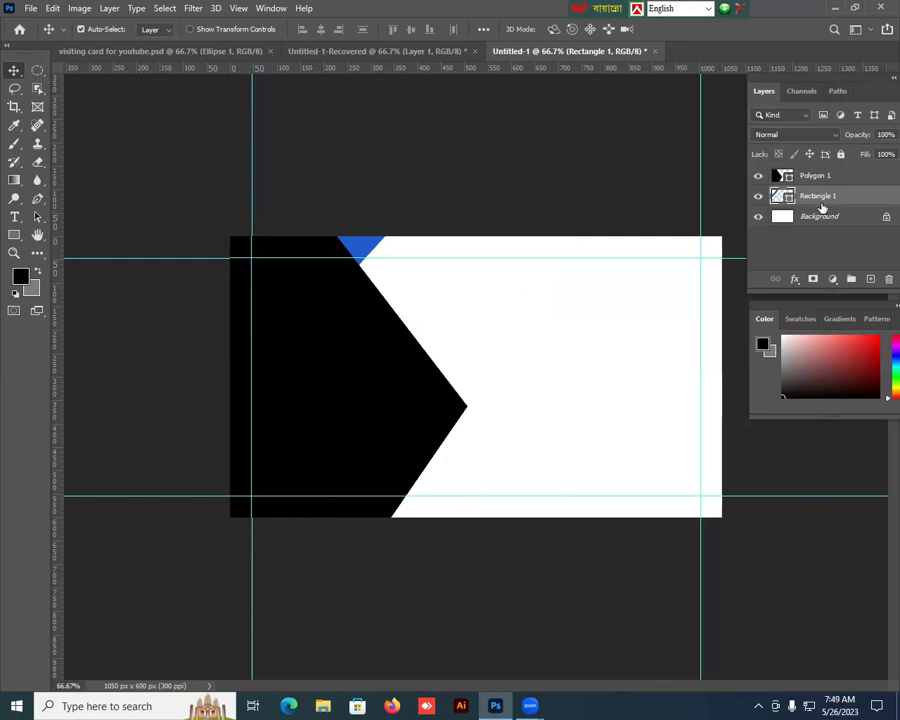
Step: Duplicate the blue stripe twice, shifting each copy further right along the top edge
key(ctrl+j)
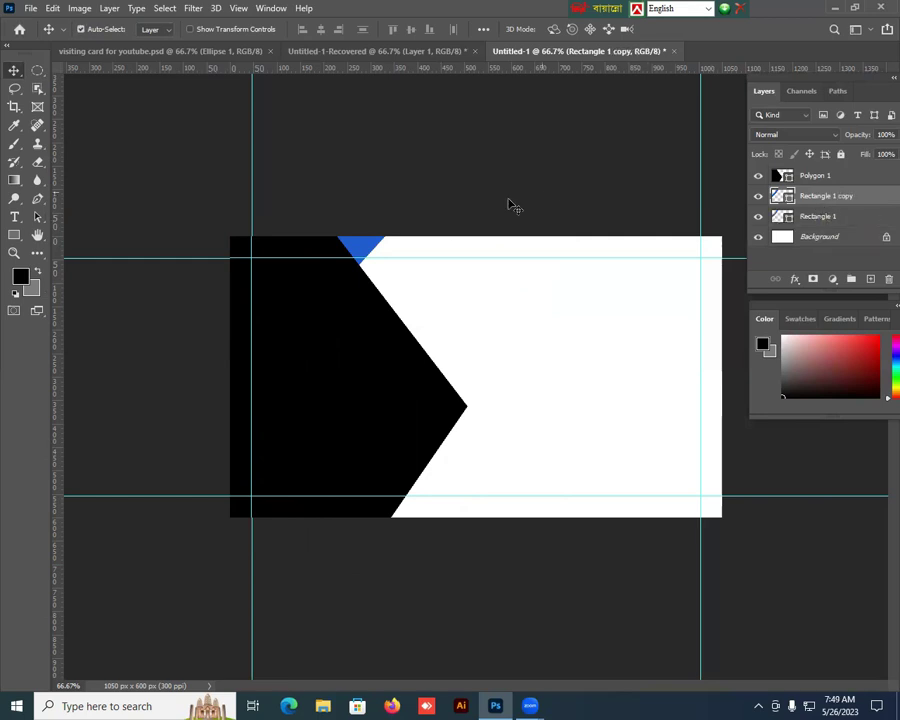
drag(380, 250, 412, 257)
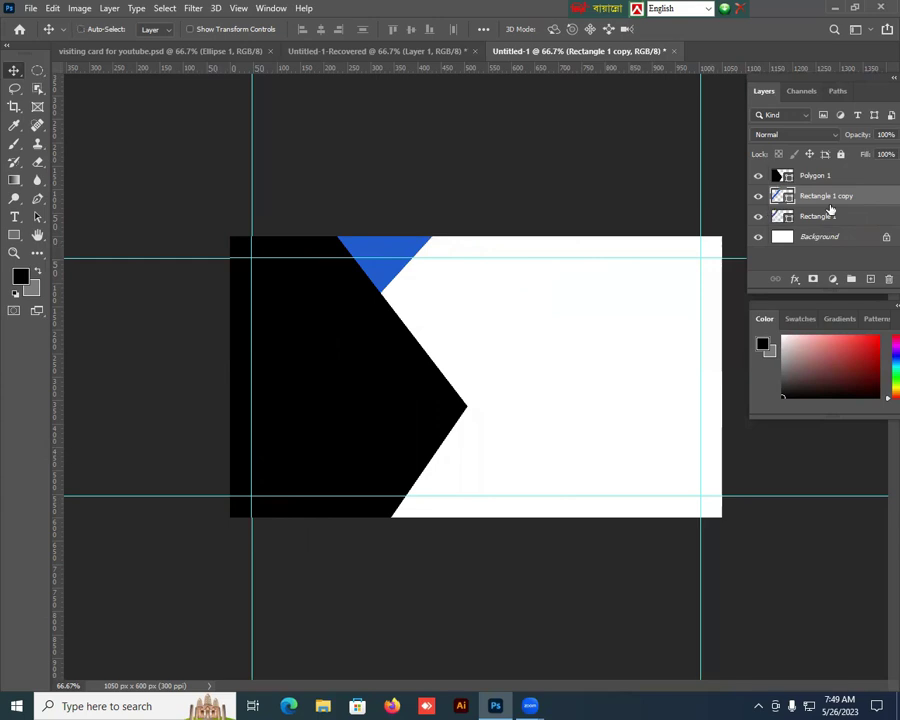
key(ctrl+j)
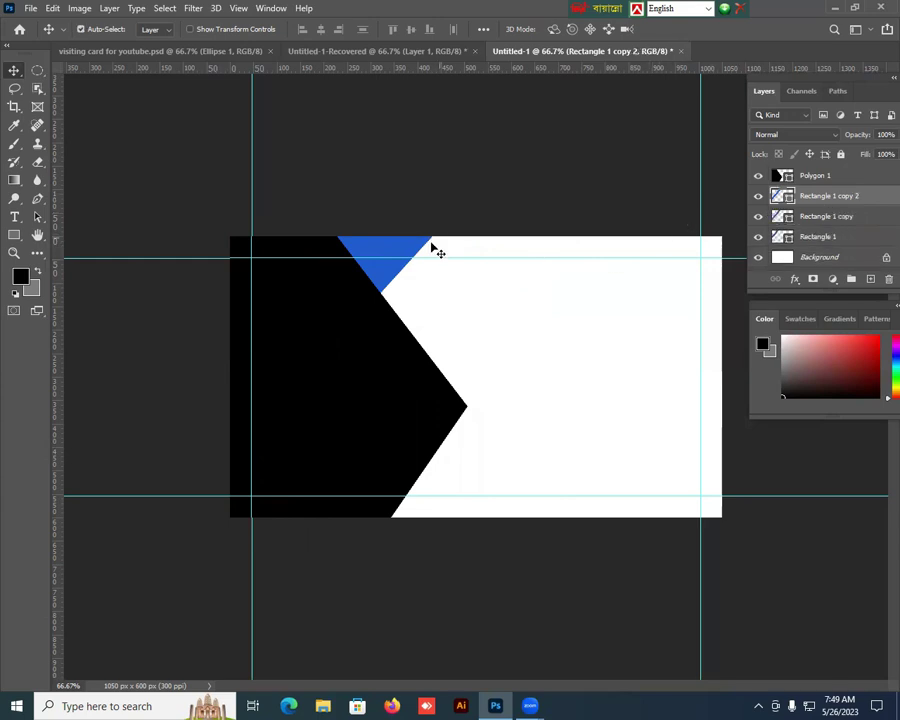
drag(420, 255, 457, 261)
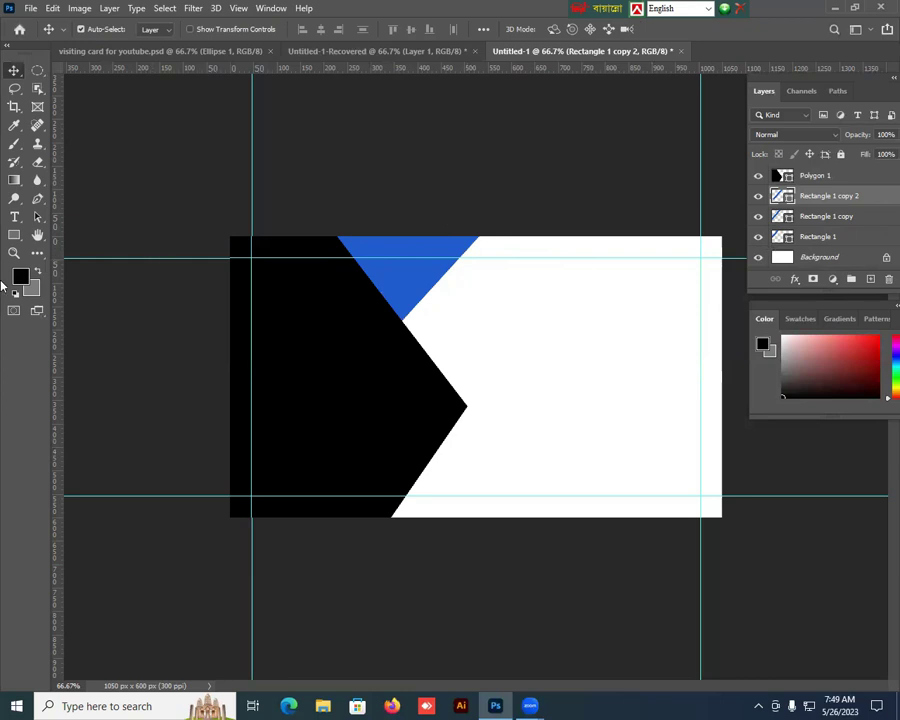
Step: Fill the top stripe copy with a light blue foreground colour
click(21, 277)
click(221, 411)
drag(161, 354, 165, 326)
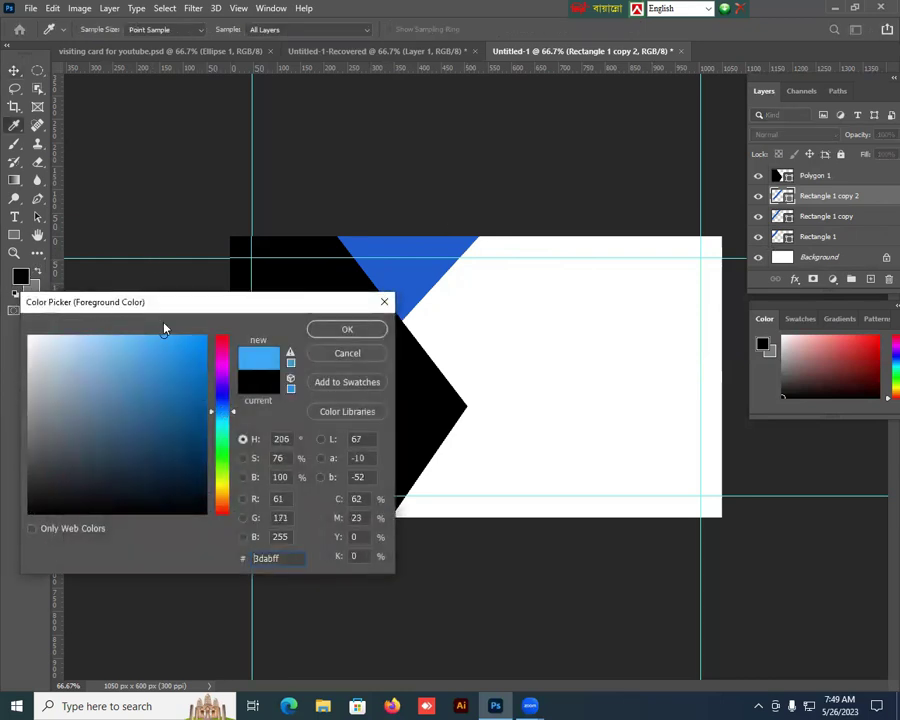
click(149, 340)
click(345, 330)
key(v)
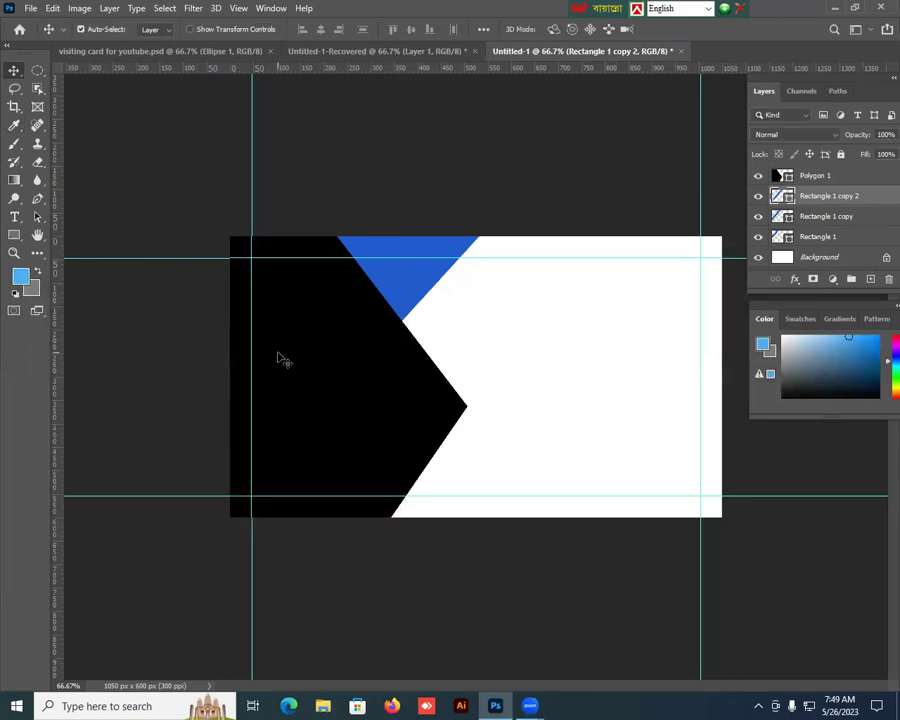
key(alt+BackSpace)
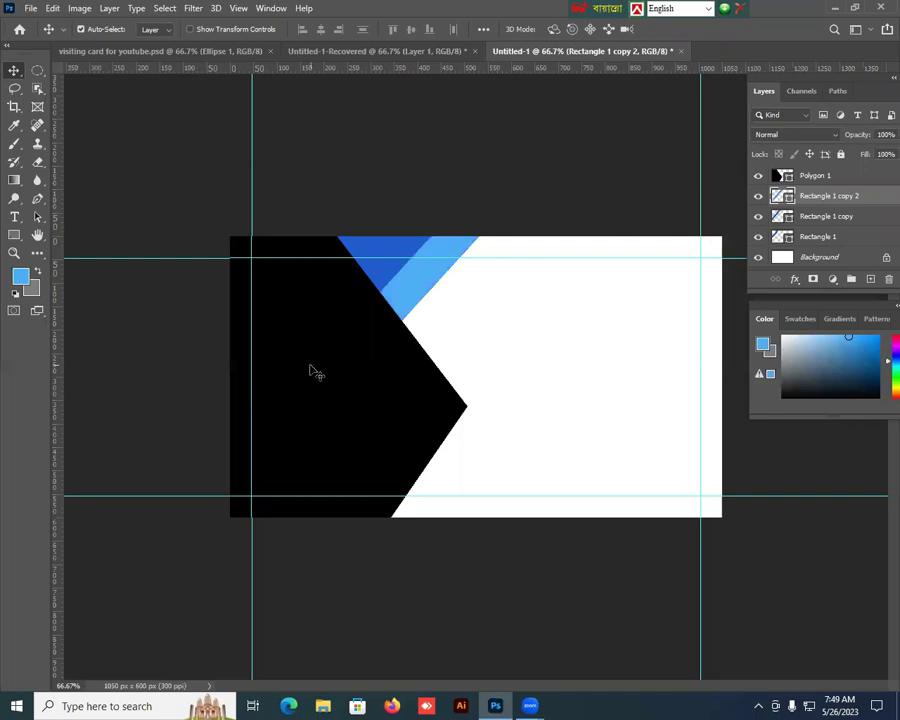
Step: Select the original blue stripe and reset the foreground colour to black
click(352, 246)
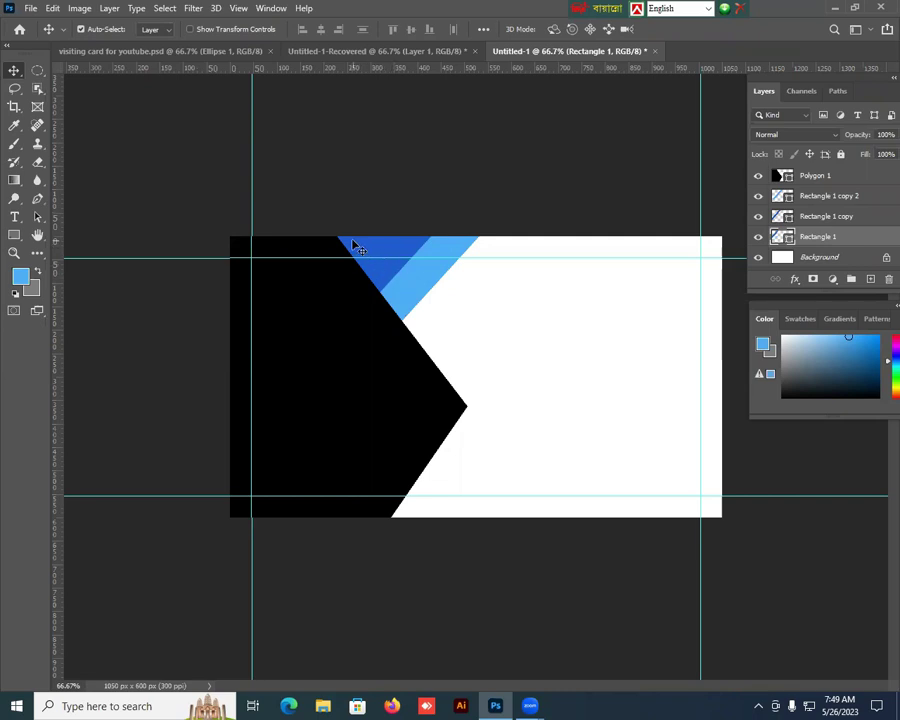
click(20, 275)
click(205, 512)
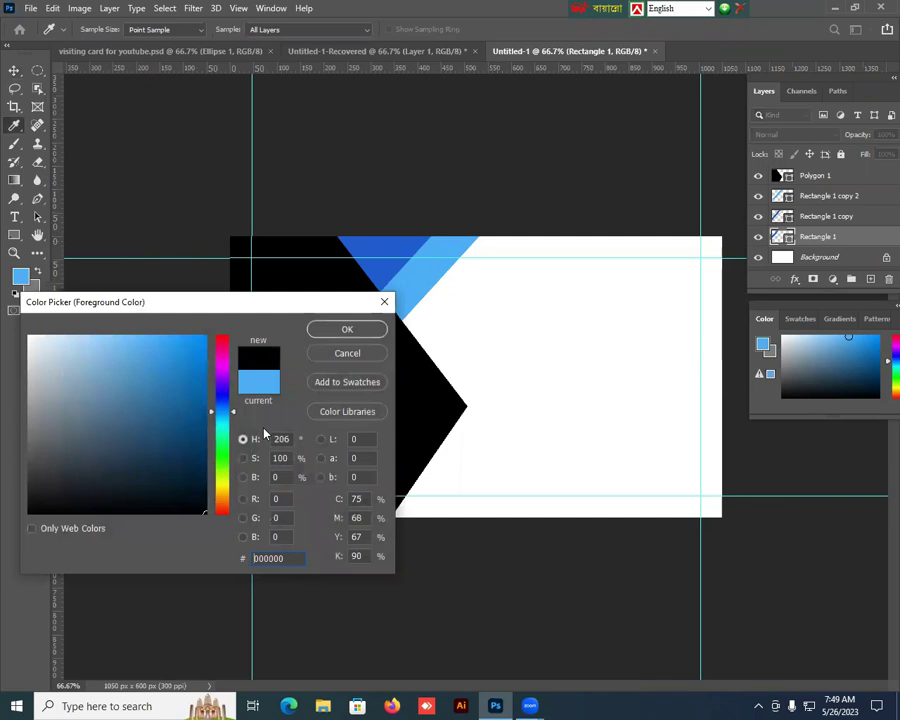
click(346, 331)
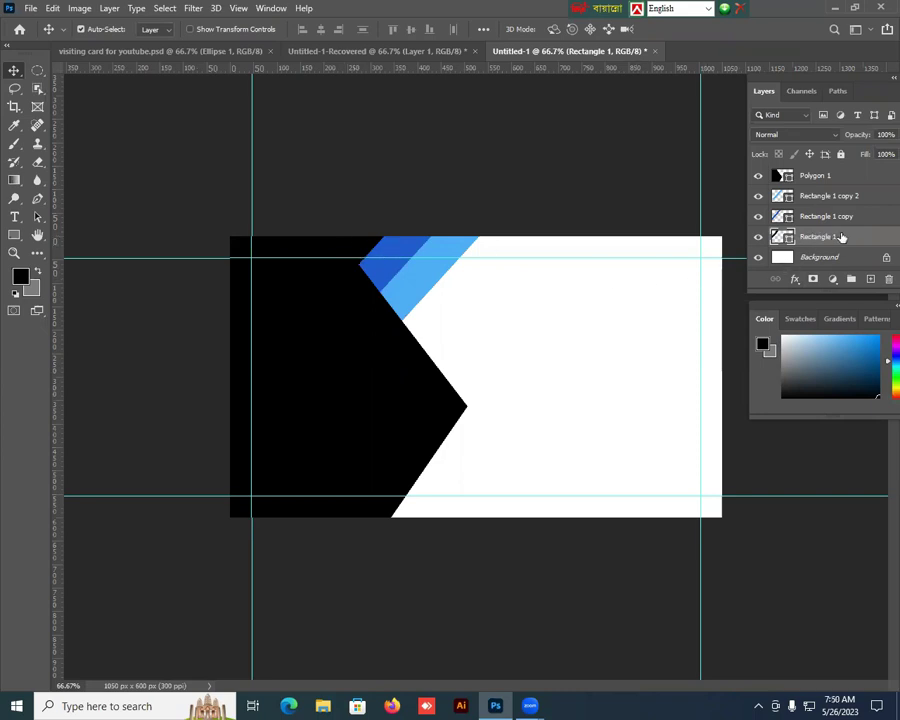
Step: Raise Rectangle 1 below Polygon 1 and move Rectangle 1 copy above Rectangle 1 copy 2
drag(849, 237, 849, 187)
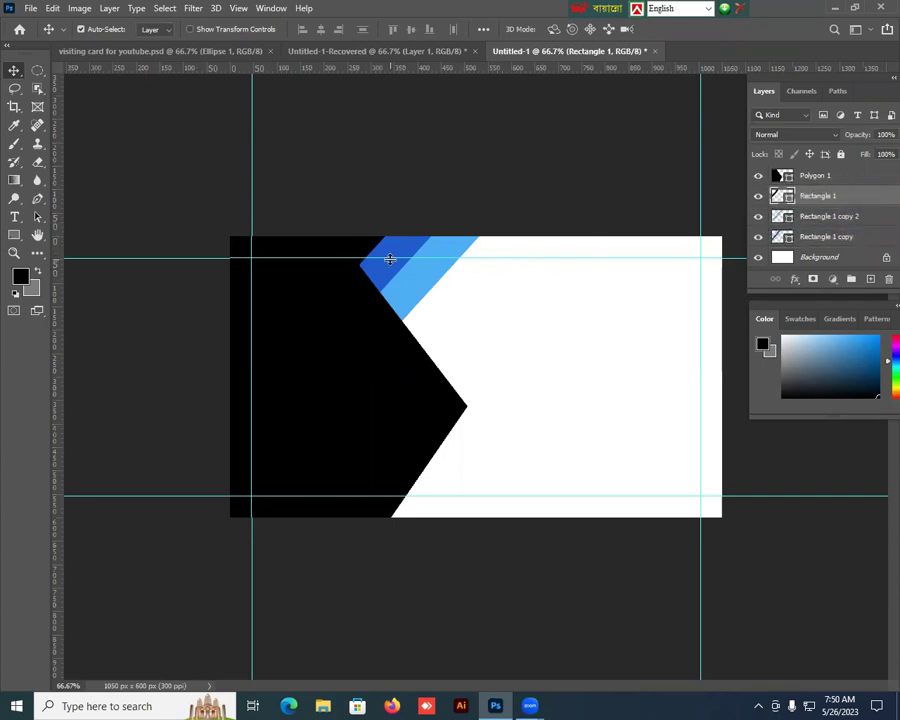
click(396, 253)
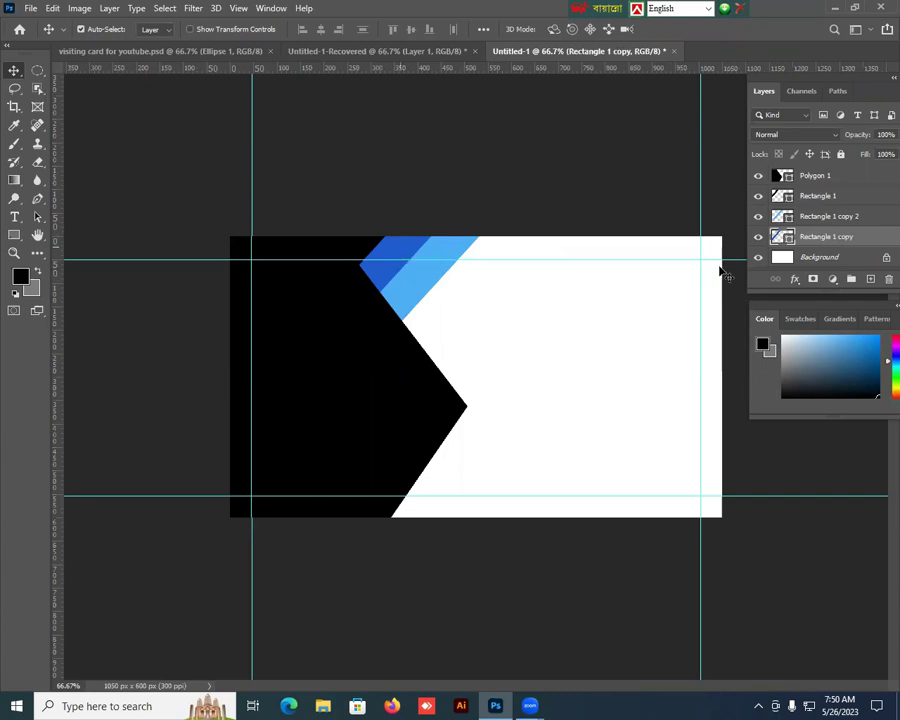
drag(854, 241, 859, 209)
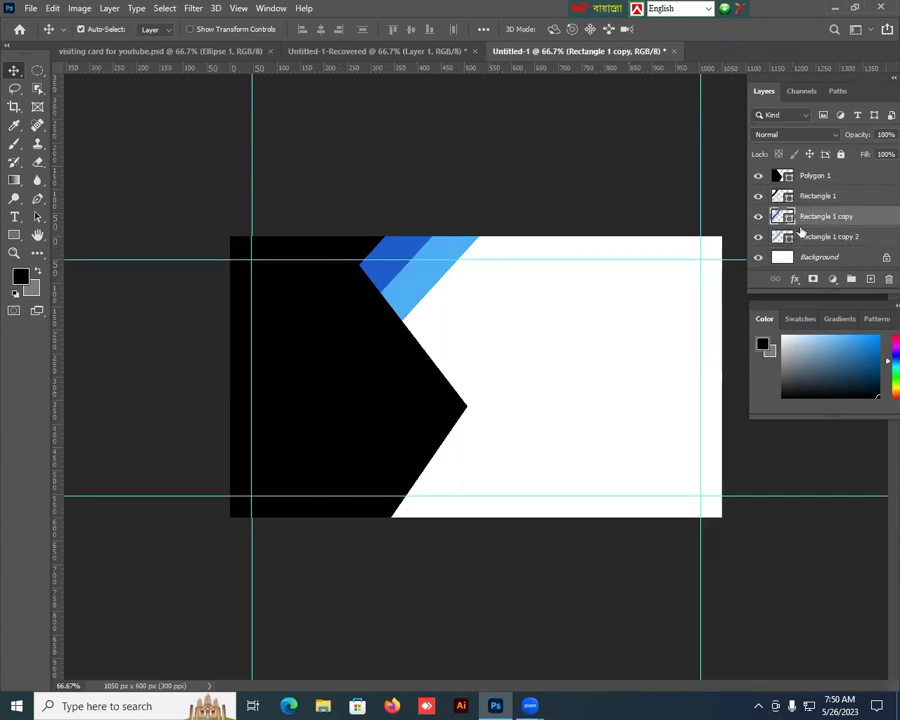
click(824, 240)
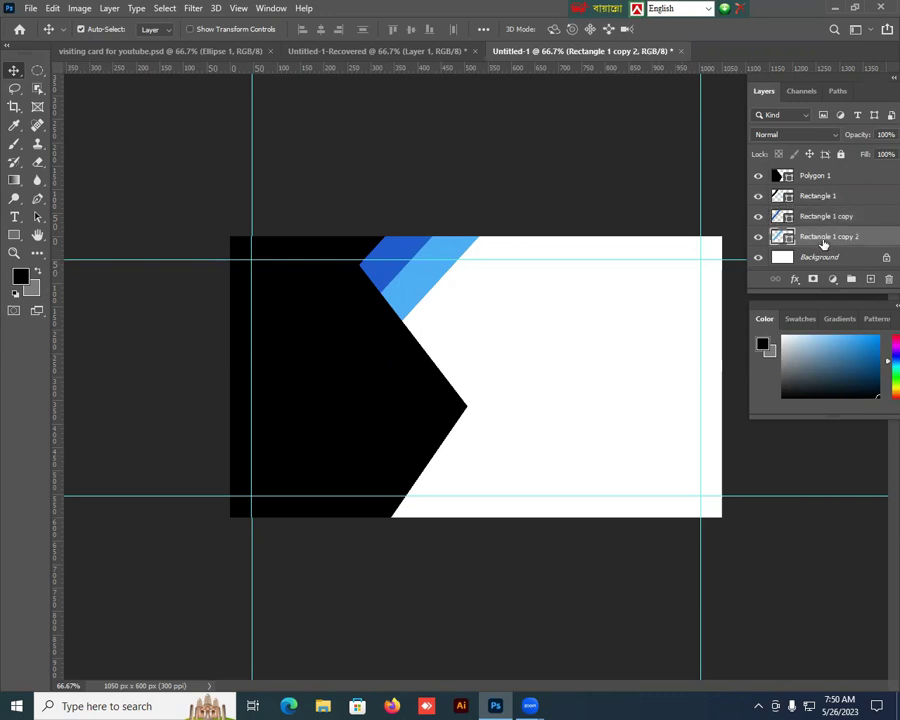
Step: Give Rectangle 1 copy 2 a drop shadow at 57% opacity
right_click(814, 241)
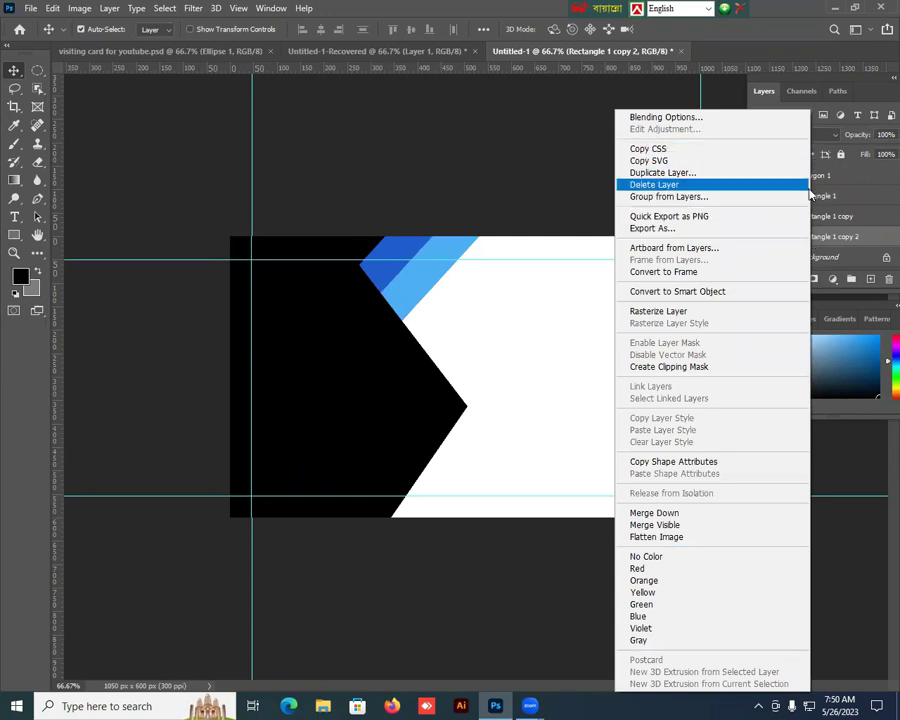
click(851, 237)
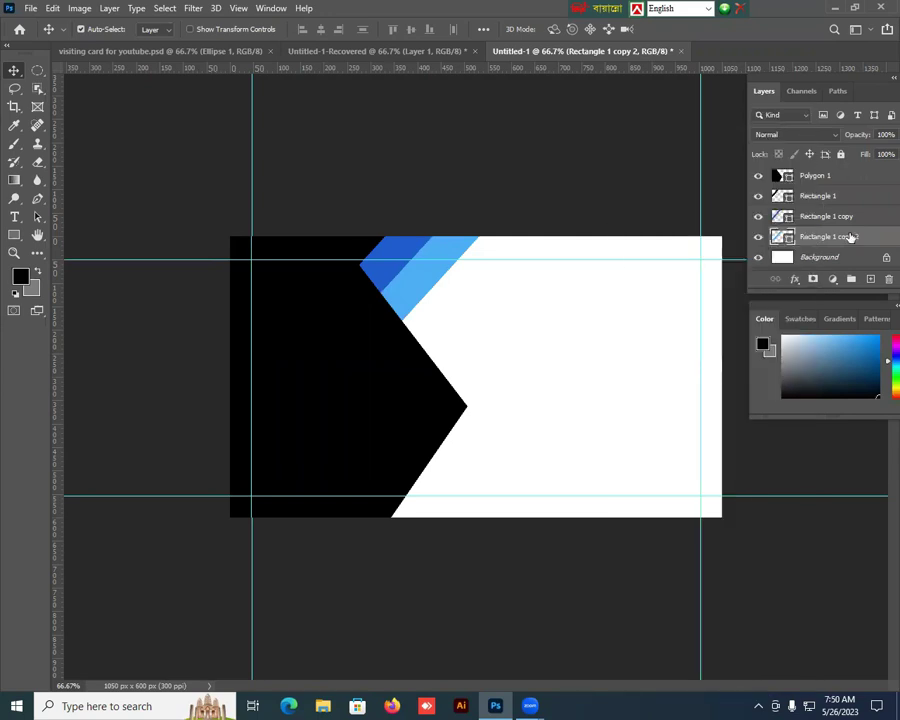
right_click(851, 237)
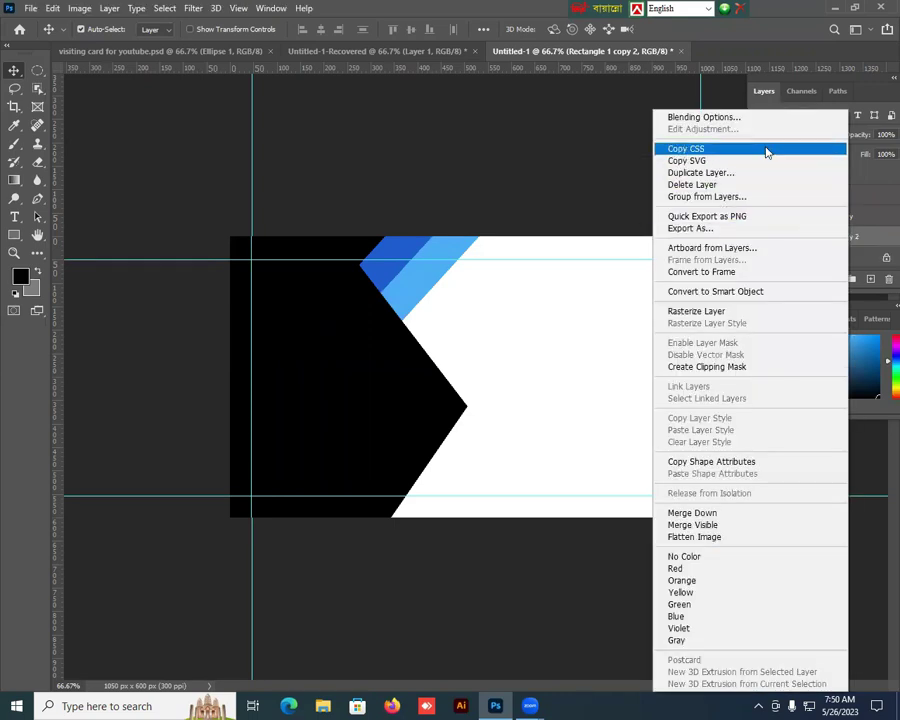
click(724, 119)
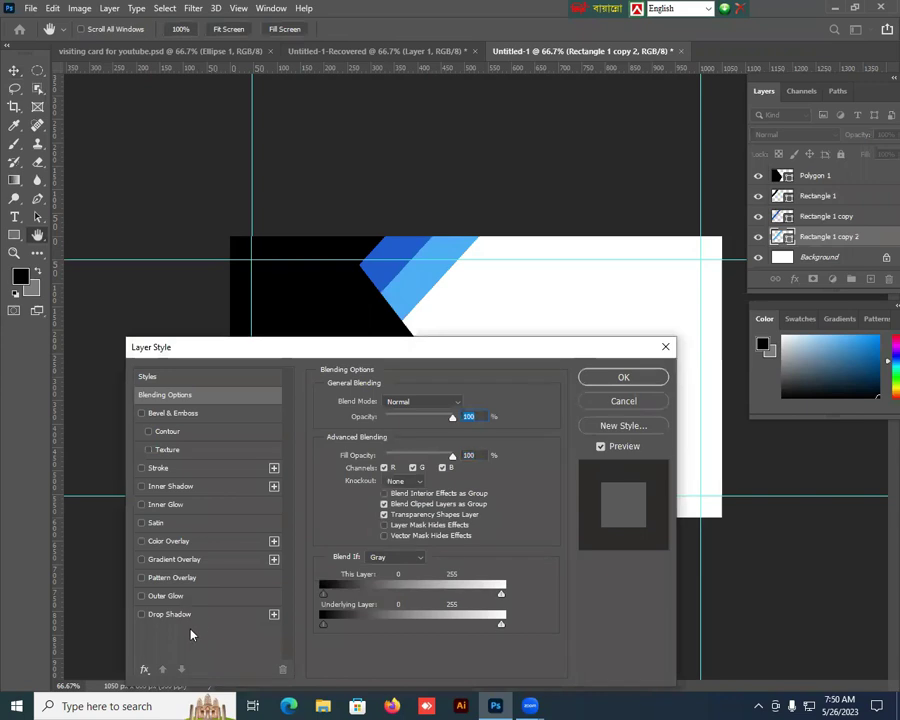
click(199, 619)
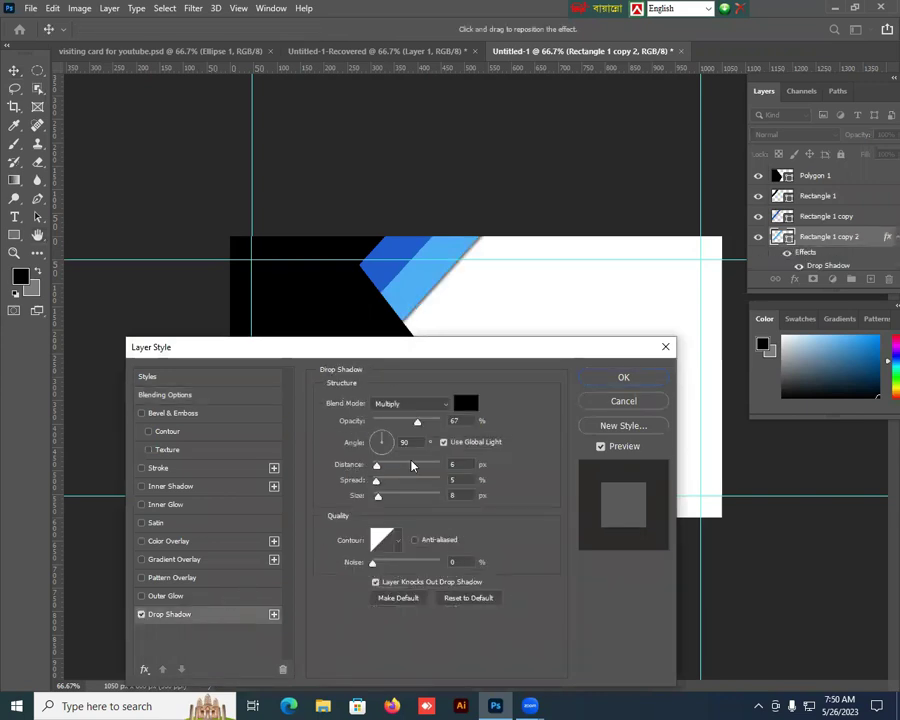
drag(417, 424, 408, 424)
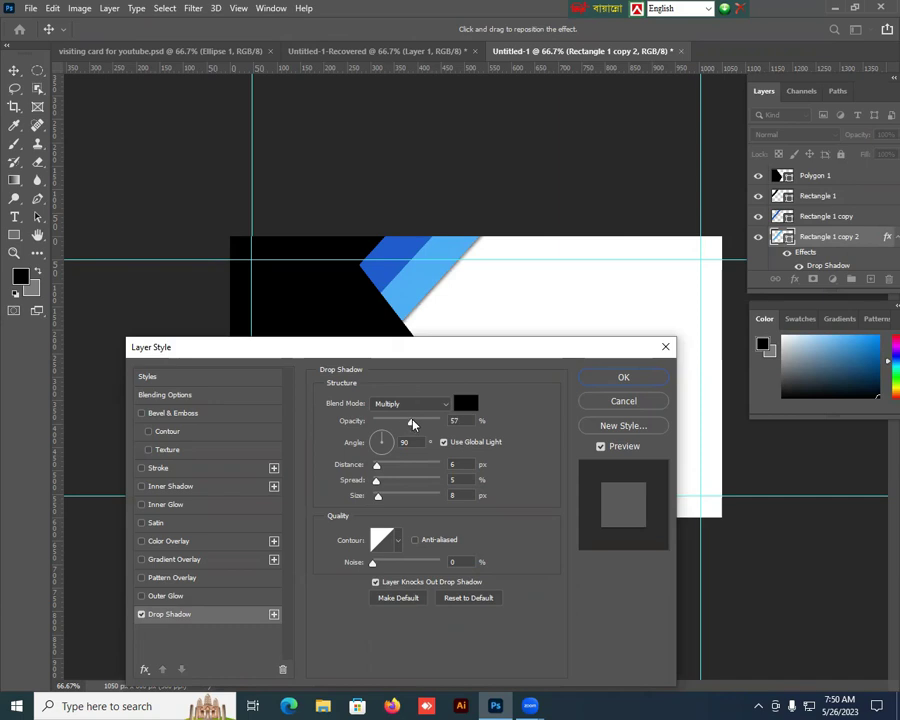
click(622, 379)
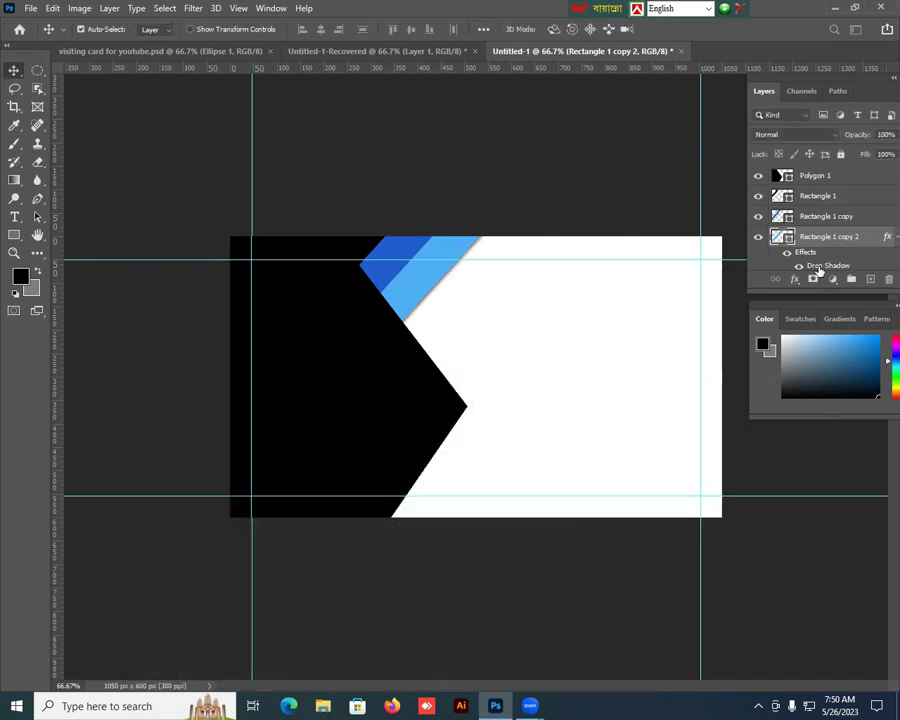
Step: Add a default drop shadow to Rectangle 1 copy
click(832, 216)
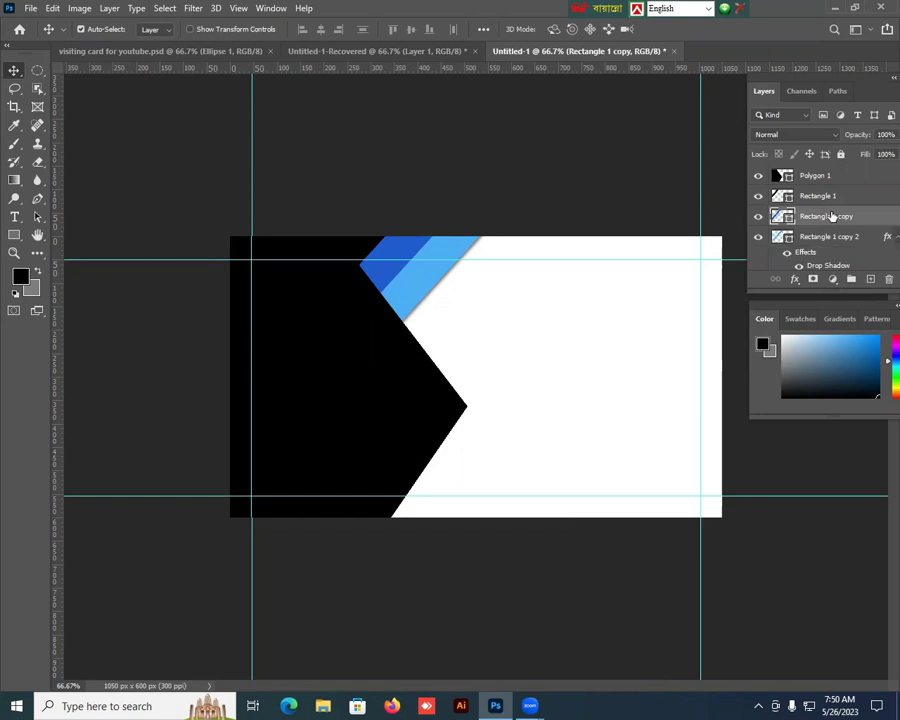
right_click(830, 217)
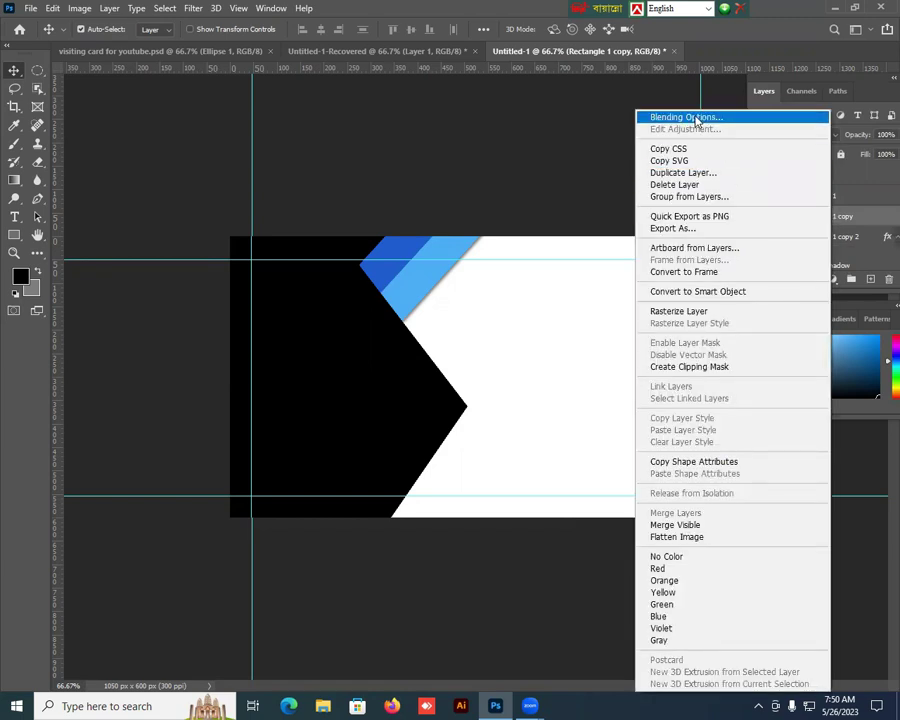
click(697, 119)
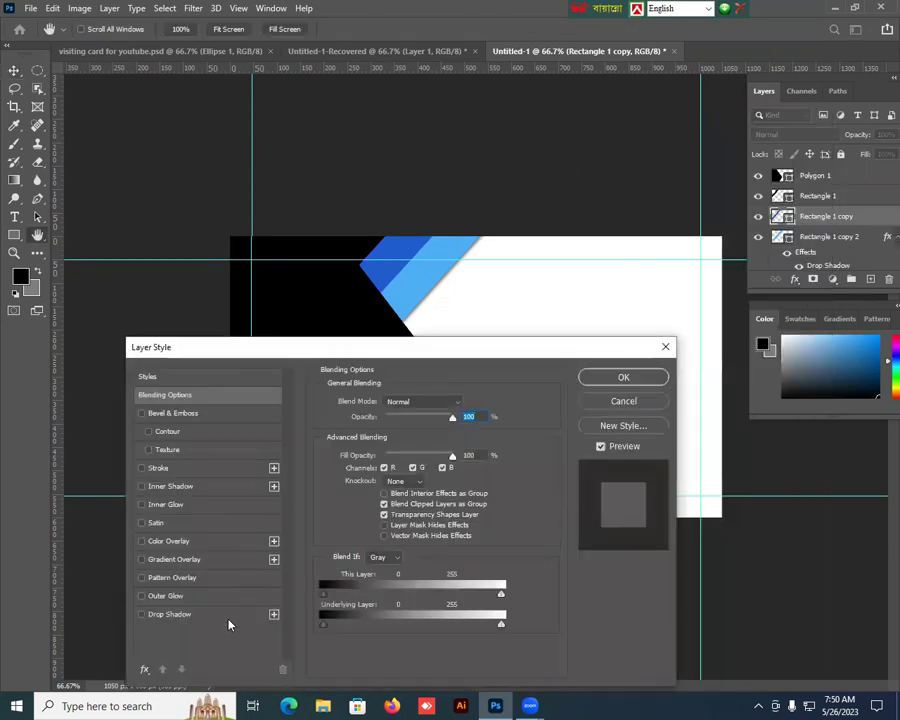
click(224, 617)
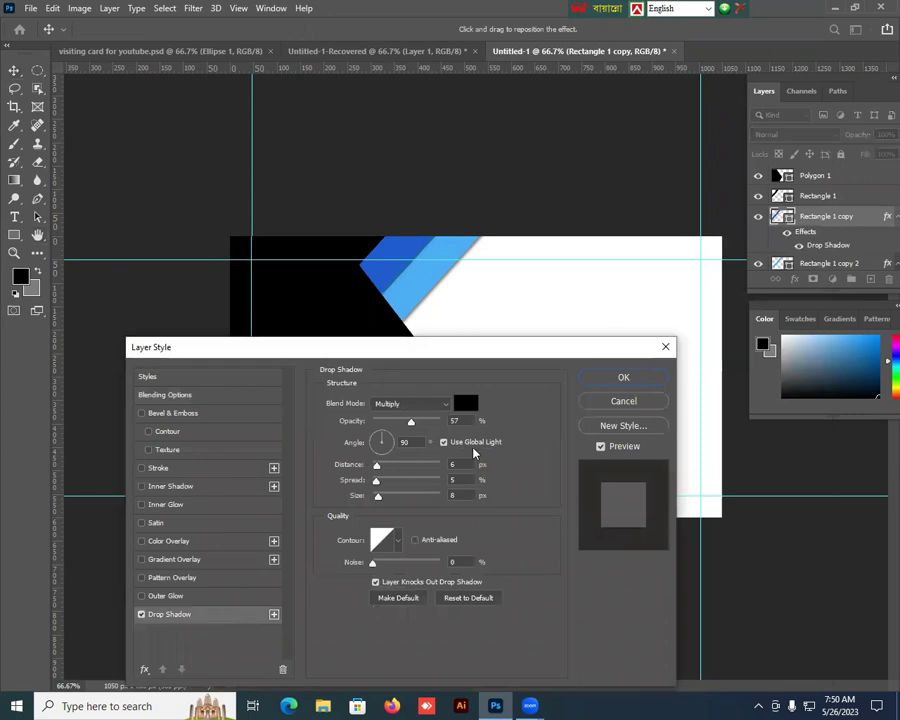
click(621, 380)
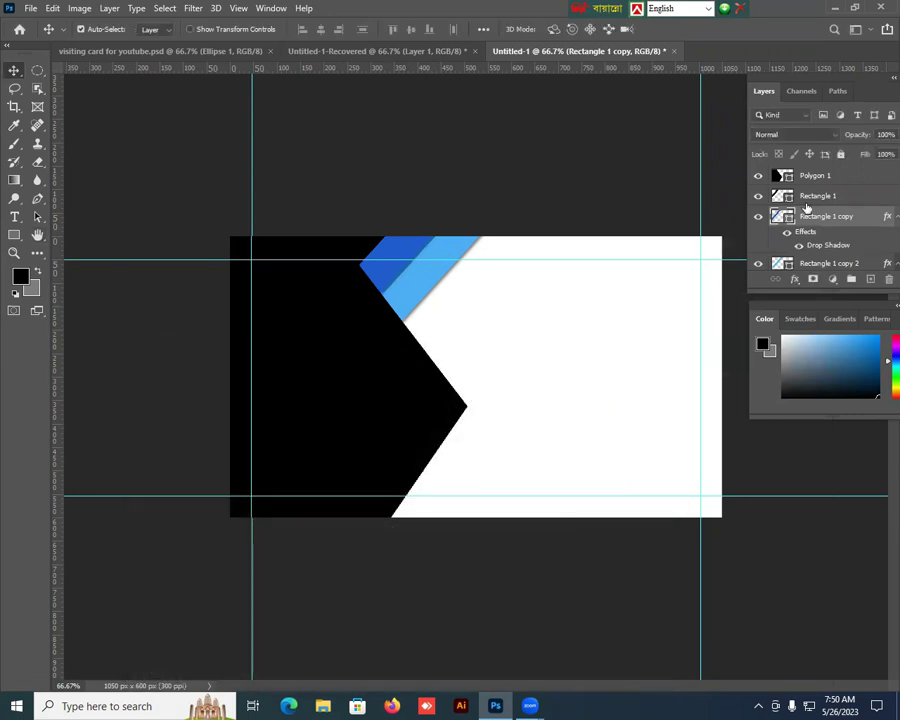
Step: Give Rectangle 1 a drop shadow at about 71% opacity, then select the Background layer
click(816, 197)
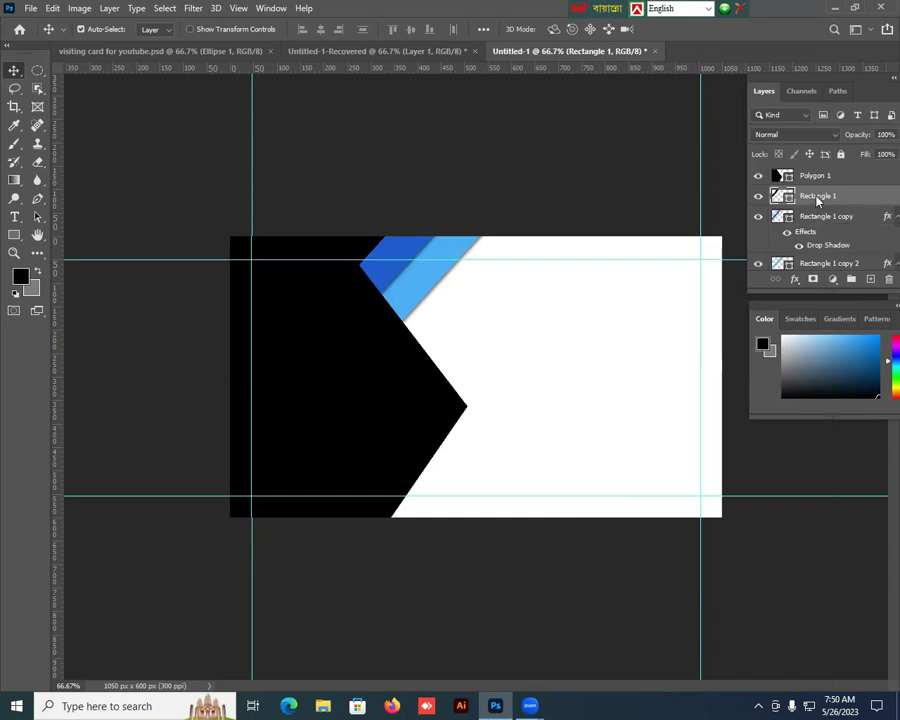
right_click(817, 200)
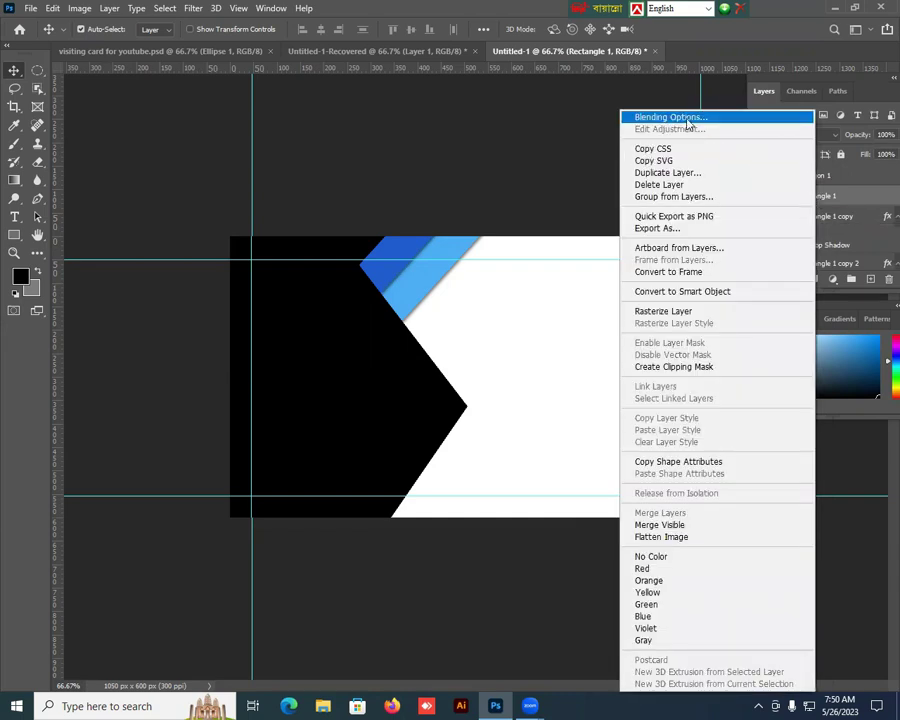
click(688, 120)
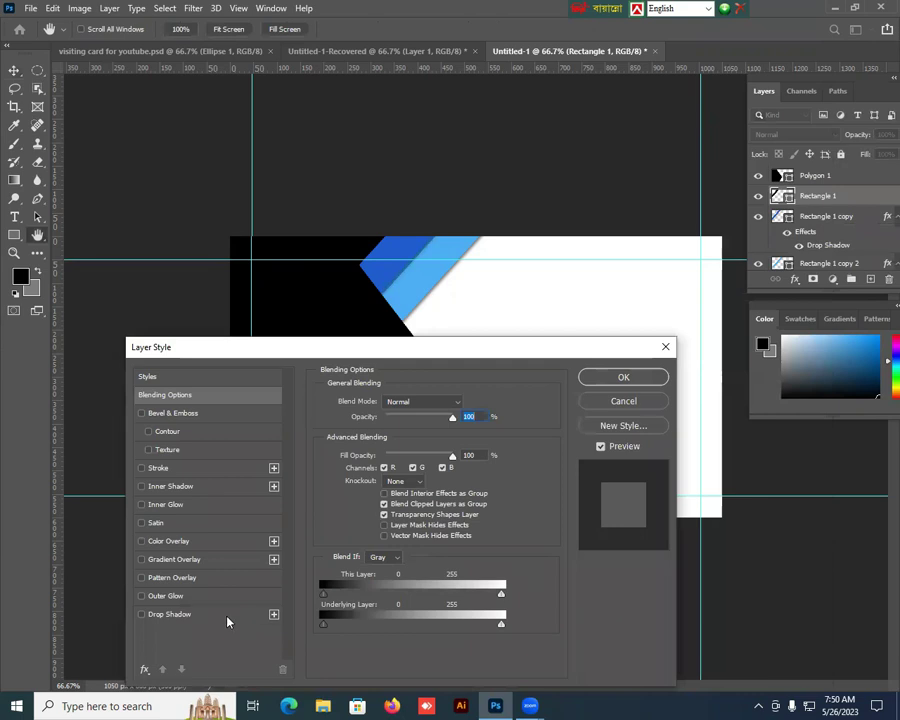
click(227, 620)
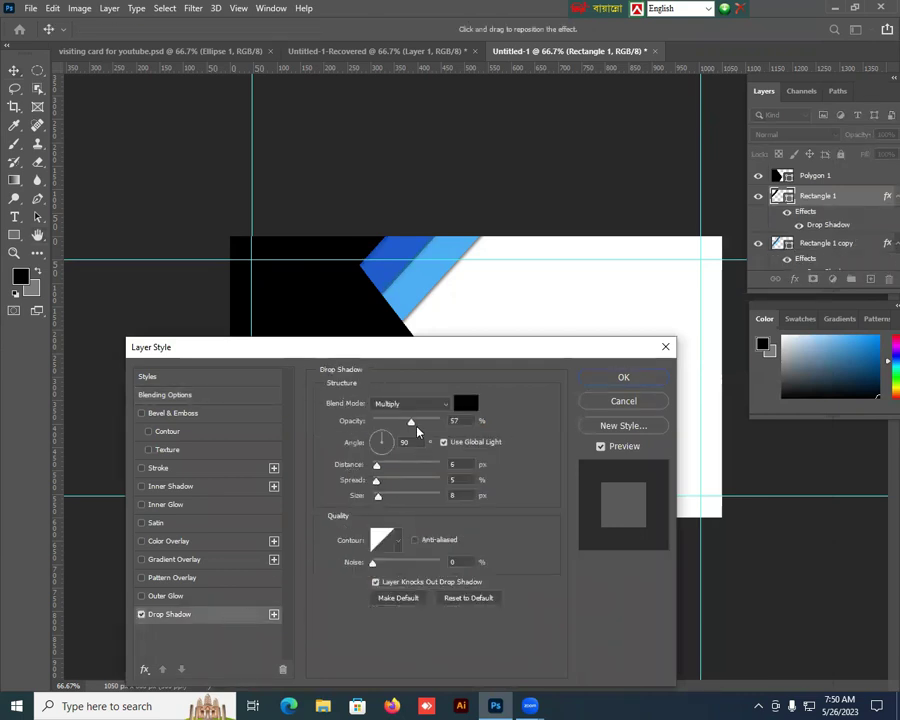
drag(410, 422, 424, 424)
click(619, 378)
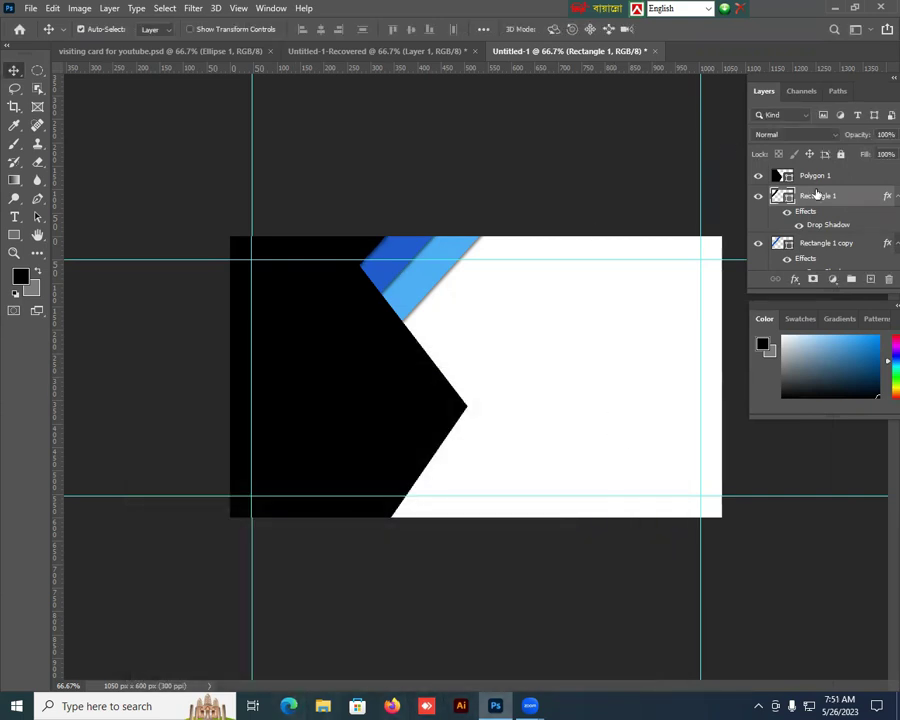
scroll(818, 198, down, 2)
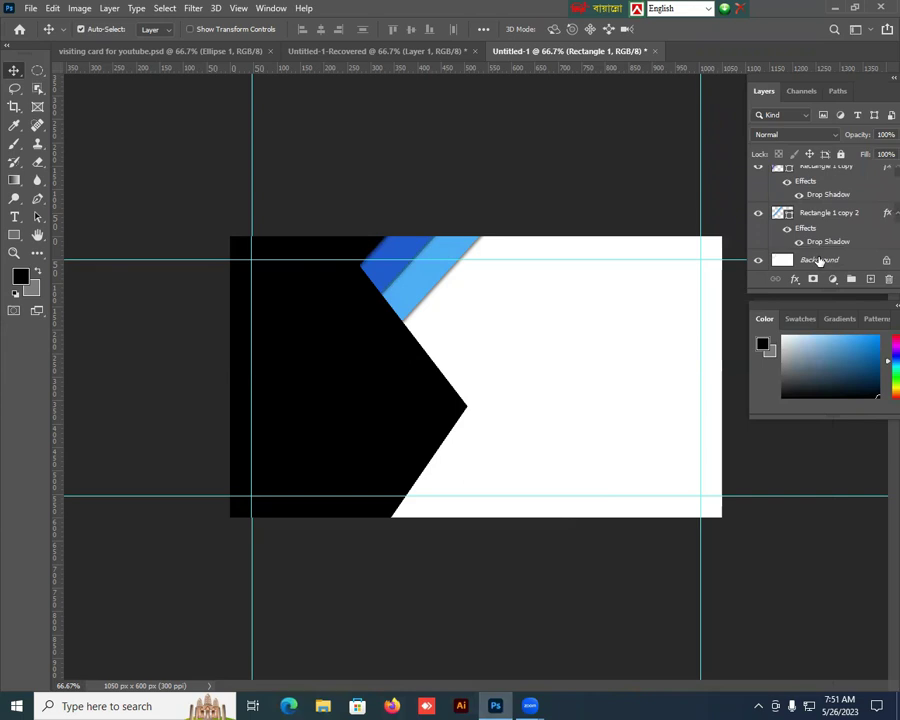
click(819, 261)
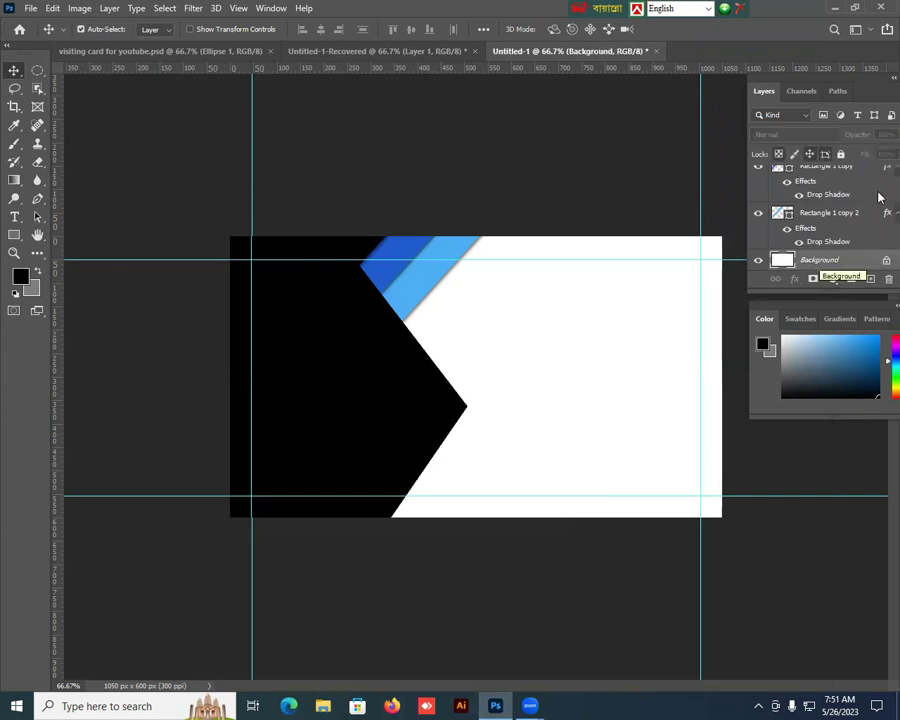
Step: Draw a circle on the black panel with the Ellipse tool
click(13, 236)
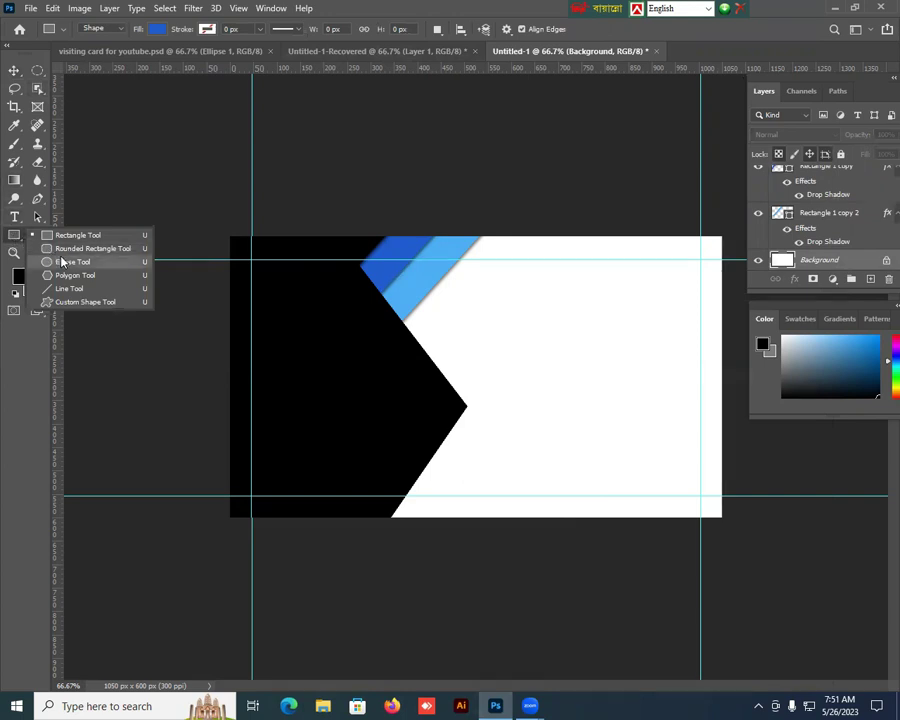
click(64, 261)
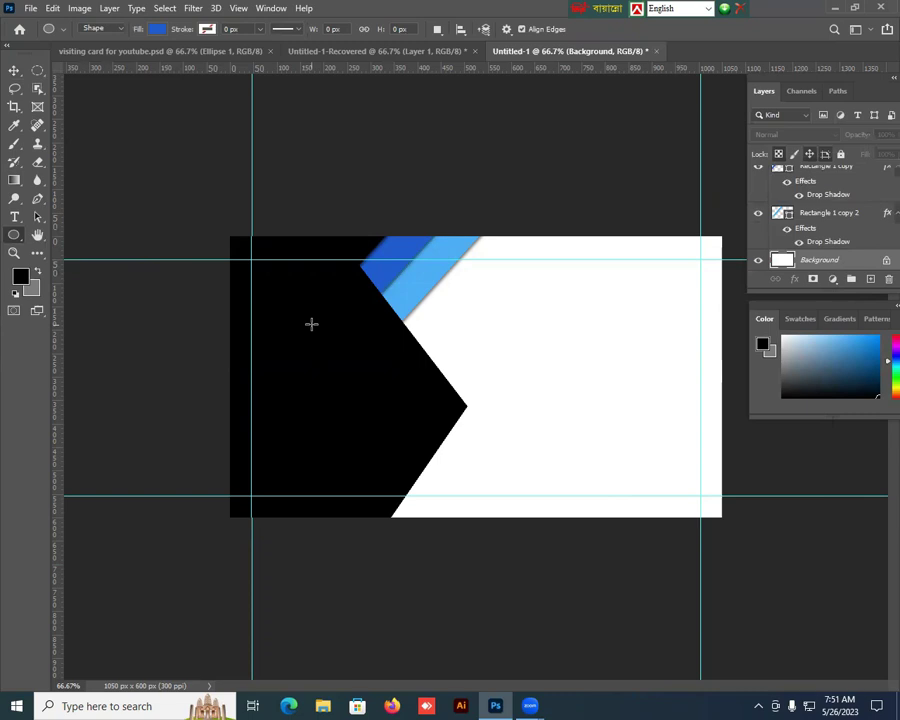
drag(311, 323, 365, 363)
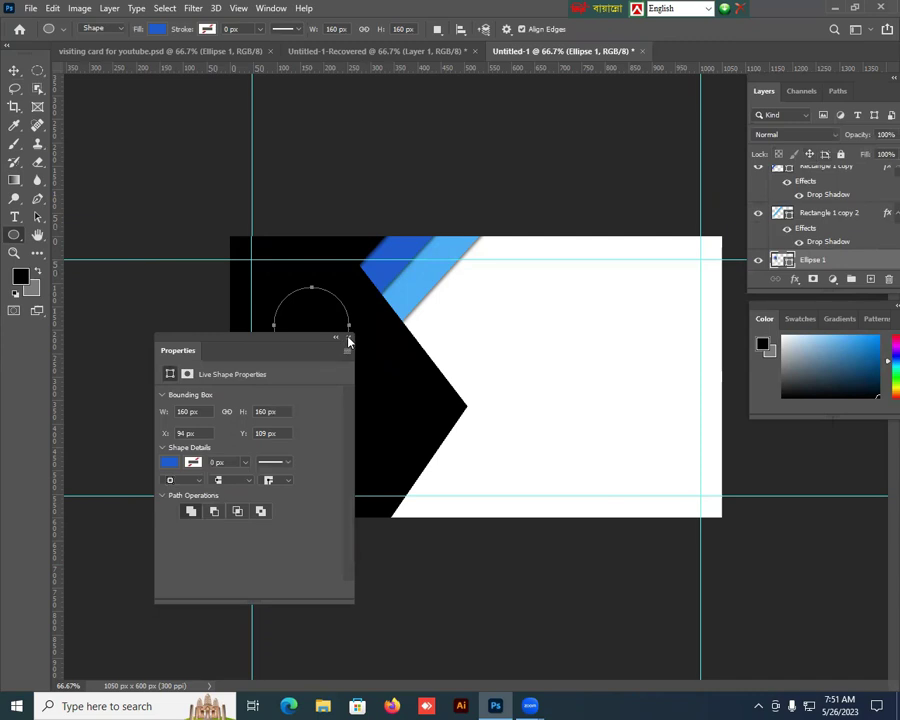
click(348, 339)
click(14, 70)
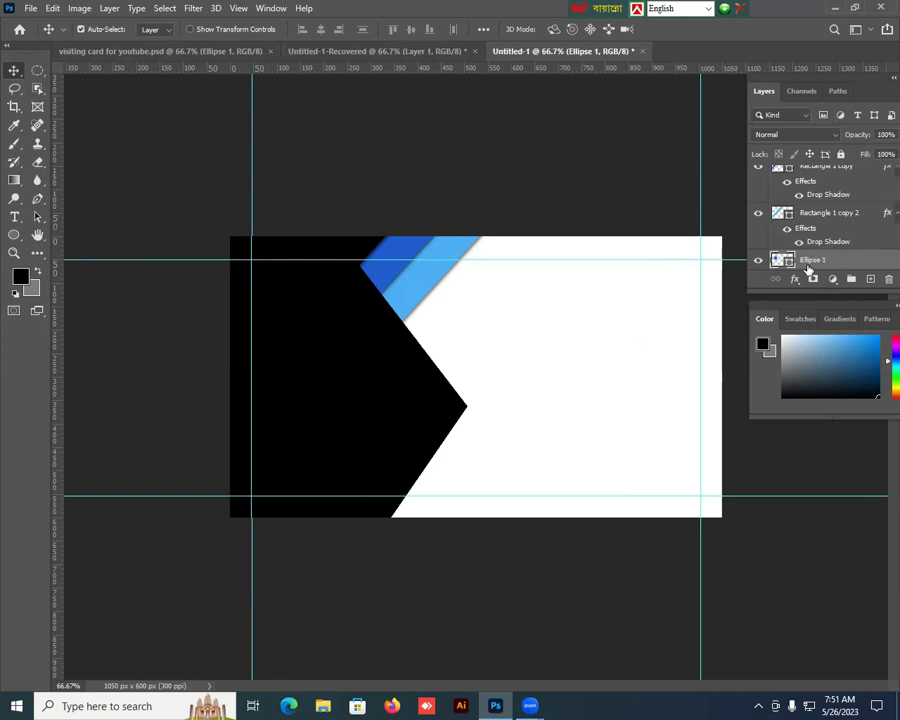
Step: Raise the circle layer above the panel shapes, duplicate it, and switch to the photo document
scroll(810, 197, up, 2)
scroll(810, 197, up, 1)
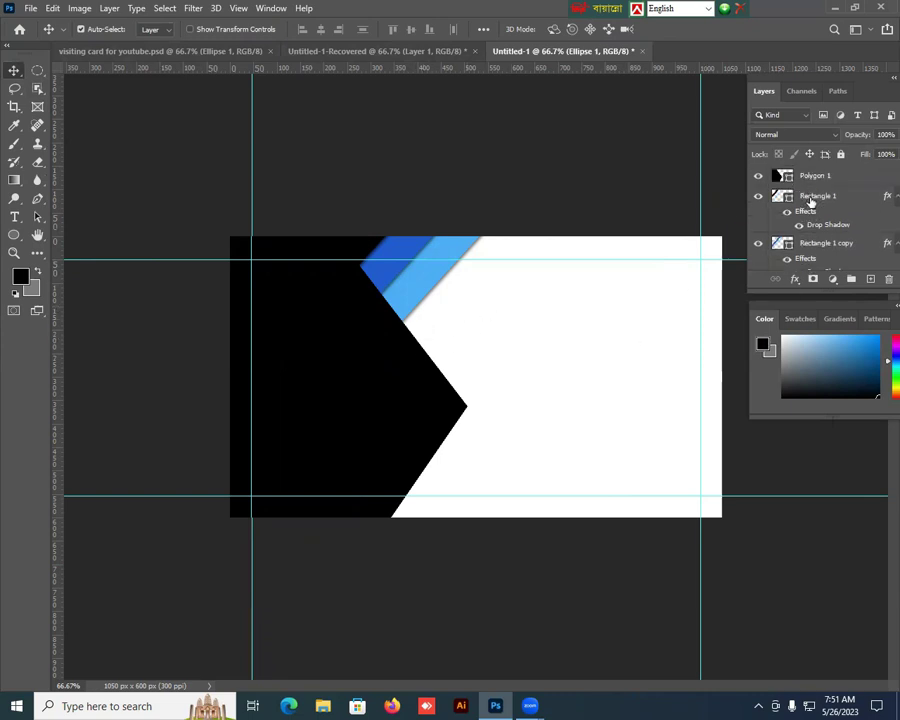
scroll(811, 185, down, 4)
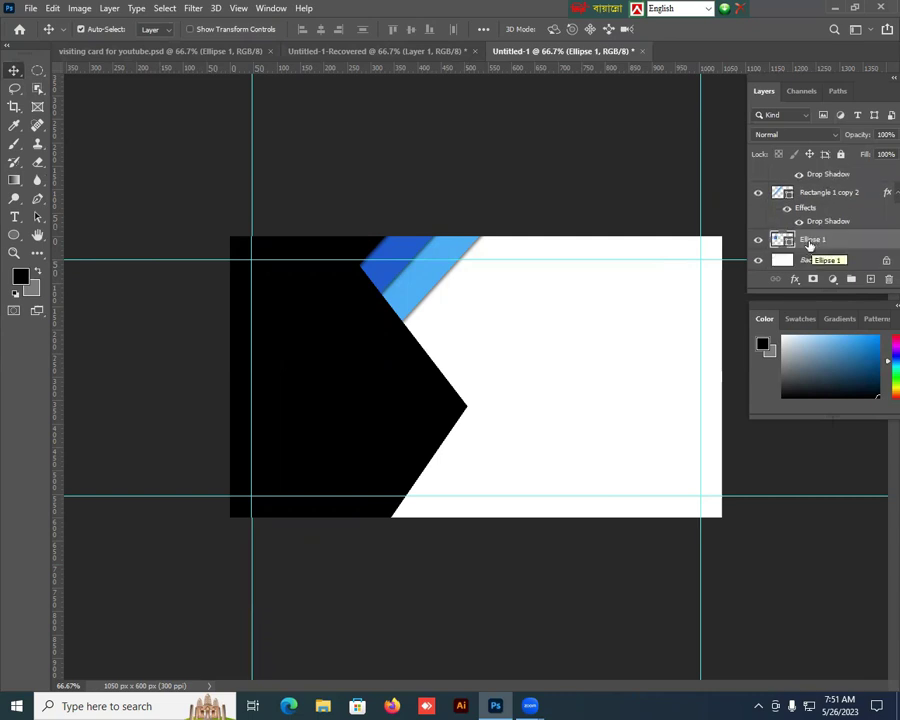
drag(810, 245, 807, 179)
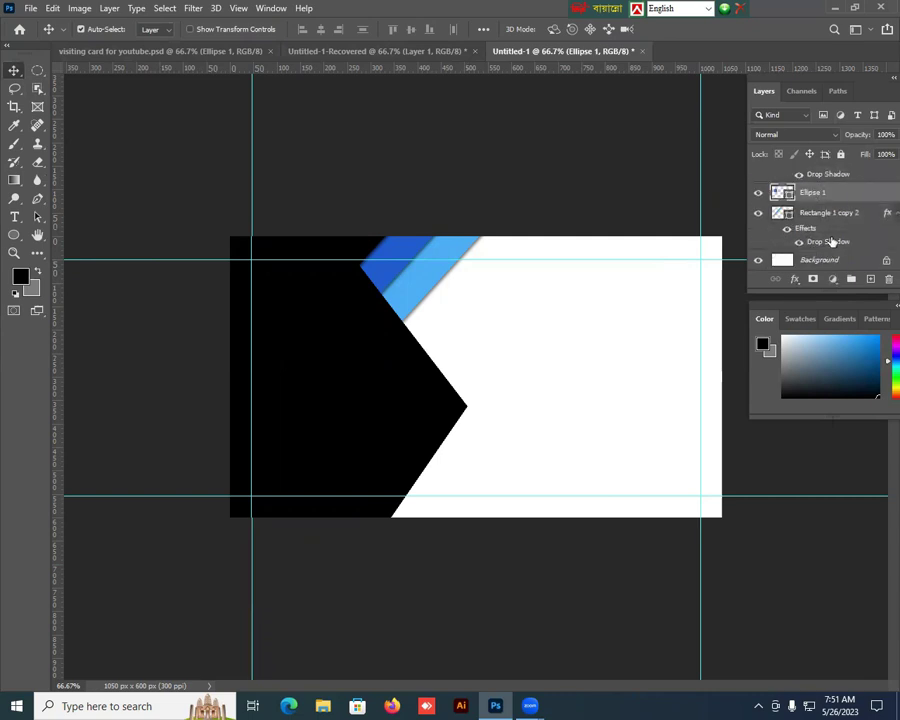
scroll(833, 250, up, 2)
drag(832, 238, 843, 178)
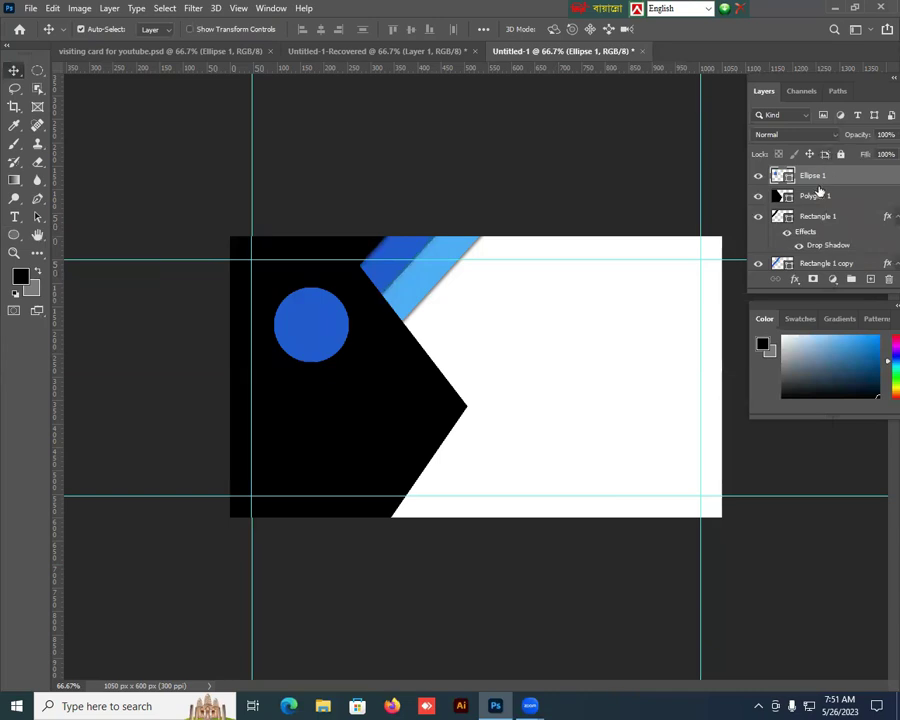
key(ctrl+j)
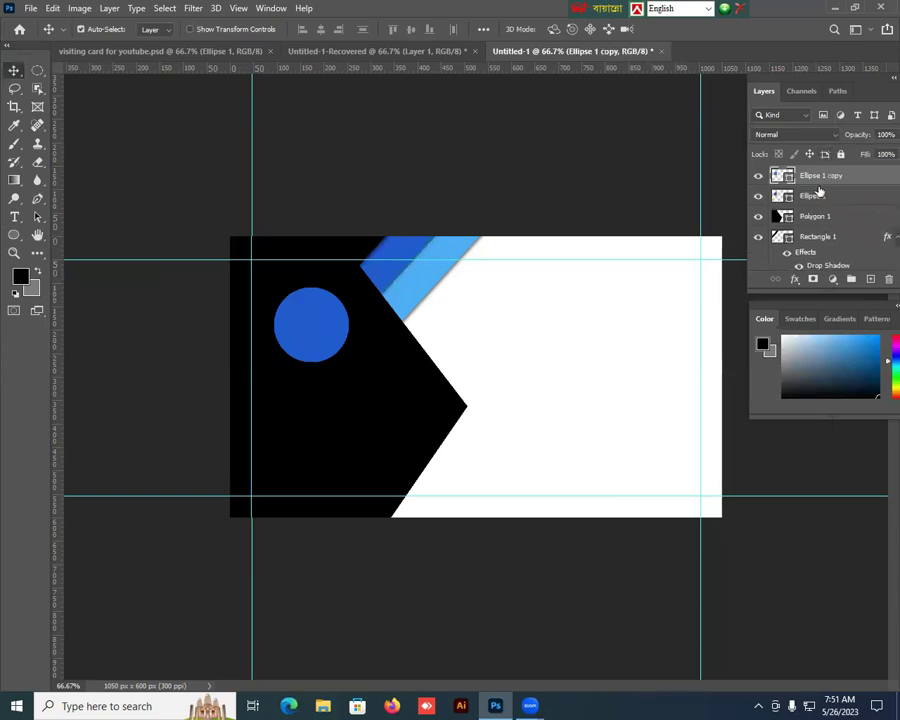
click(372, 57)
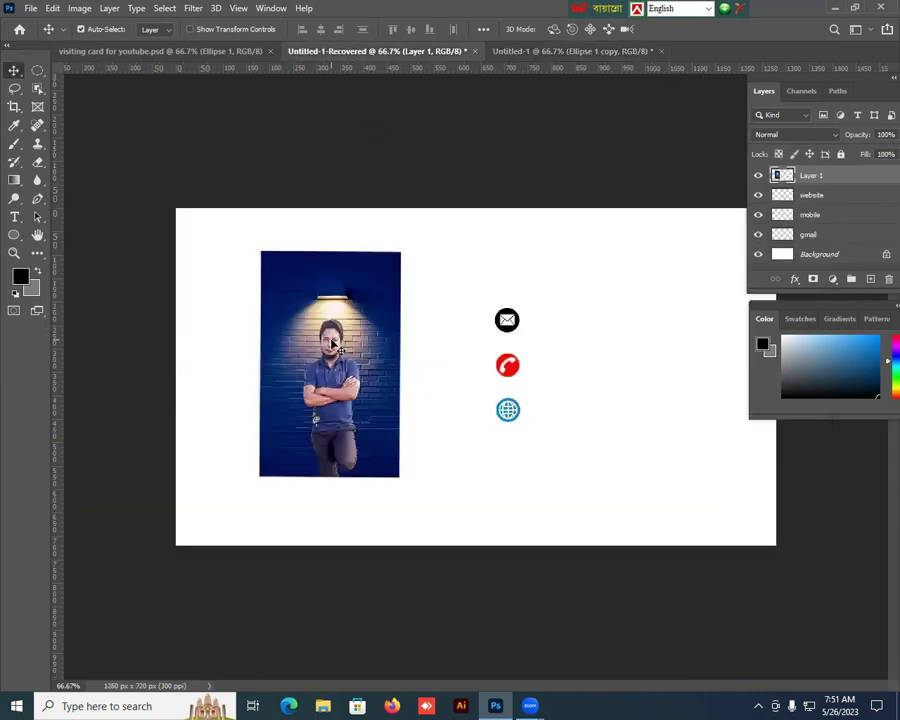
Step: Bring the portrait photo onto the card over the circle and clip it to the circle
drag(333, 343, 308, 328)
drag(310, 284, 312, 312)
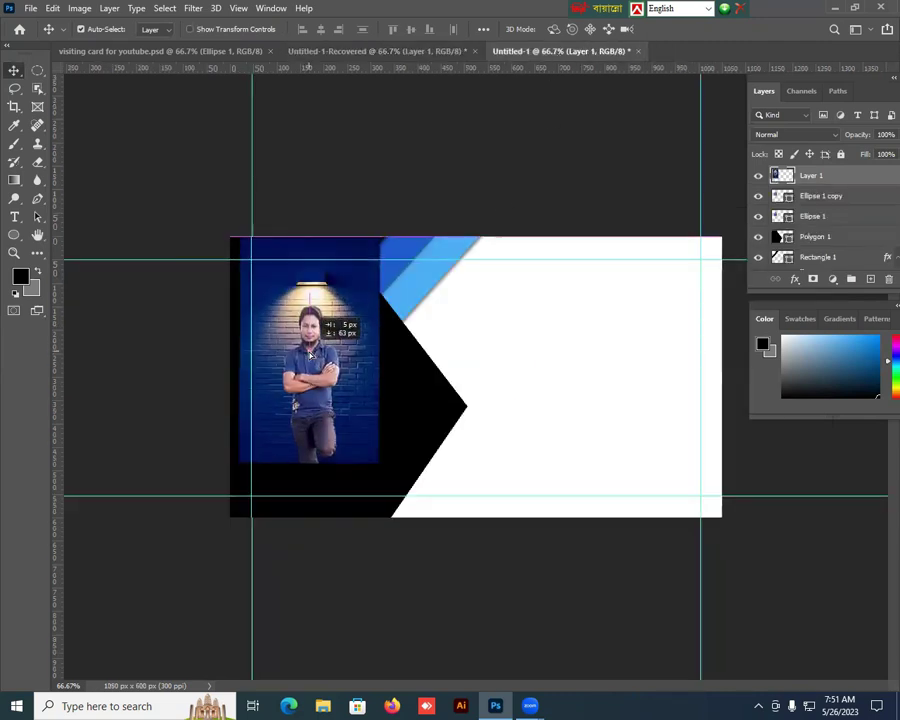
right_click(835, 176)
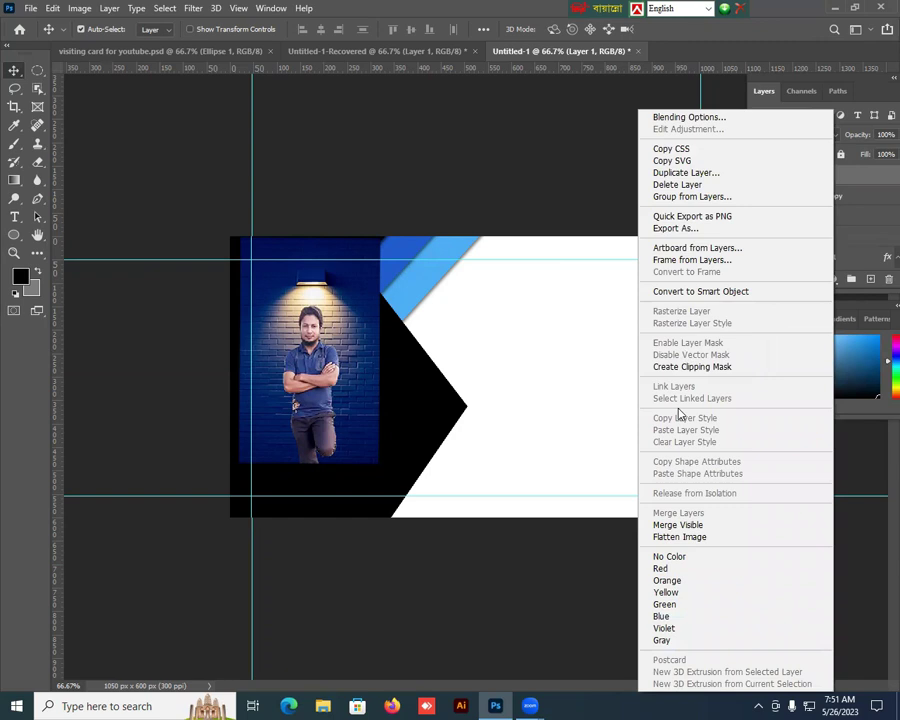
click(697, 367)
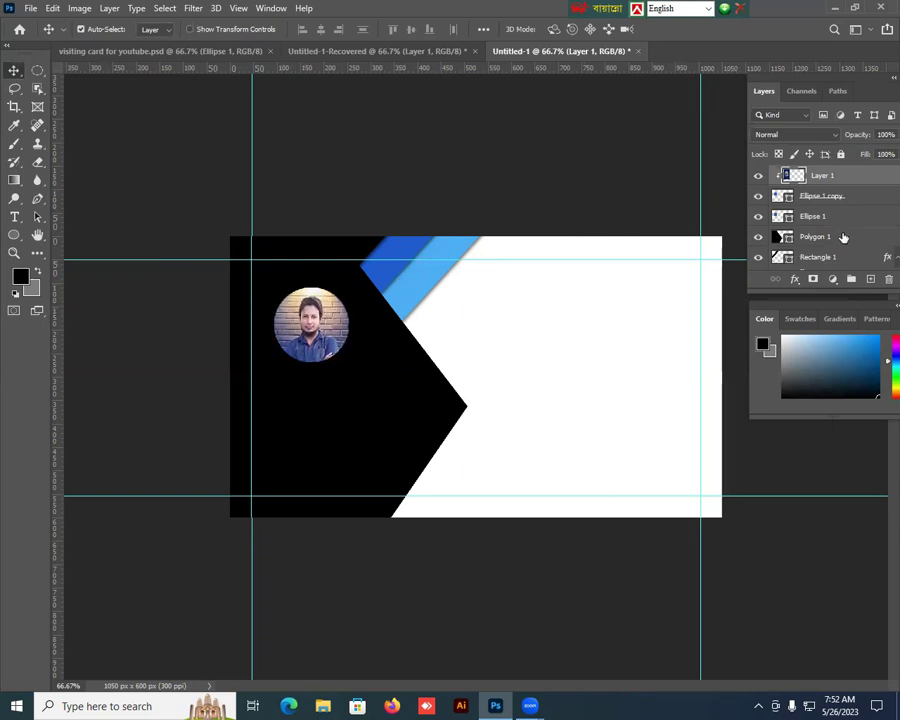
click(824, 224)
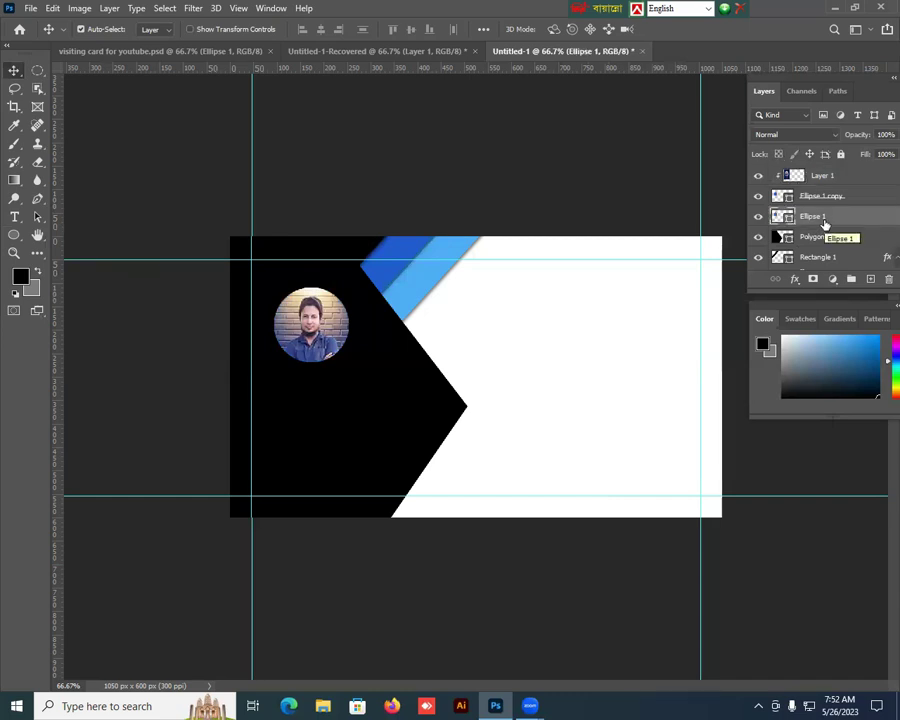
Step: Scale the circular photo up to about 106%, roughly 169 × 169 px
key(ctrl+t)
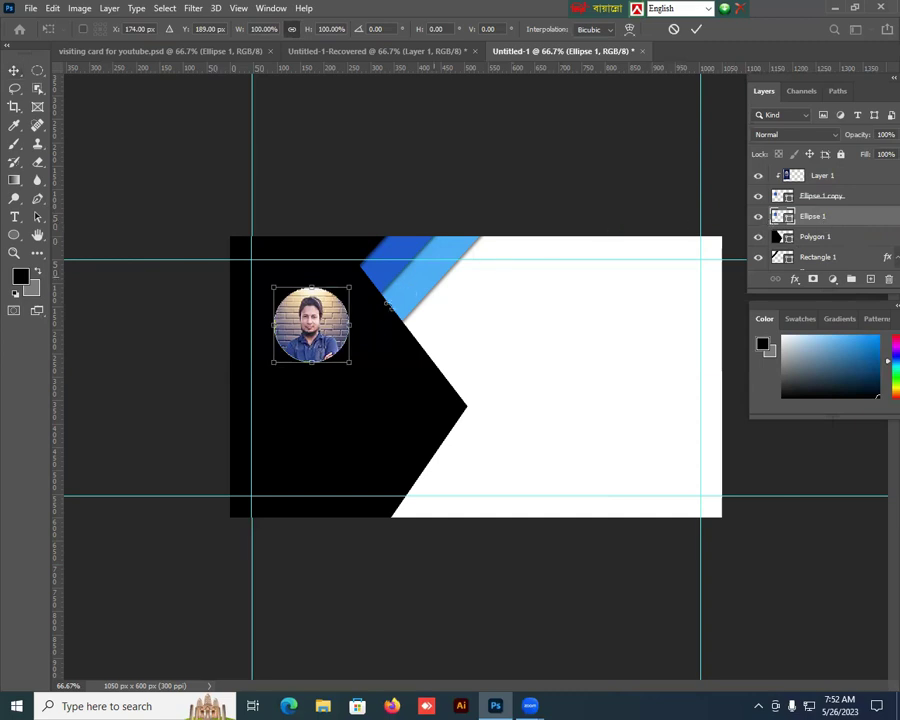
drag(350, 286, 354, 283)
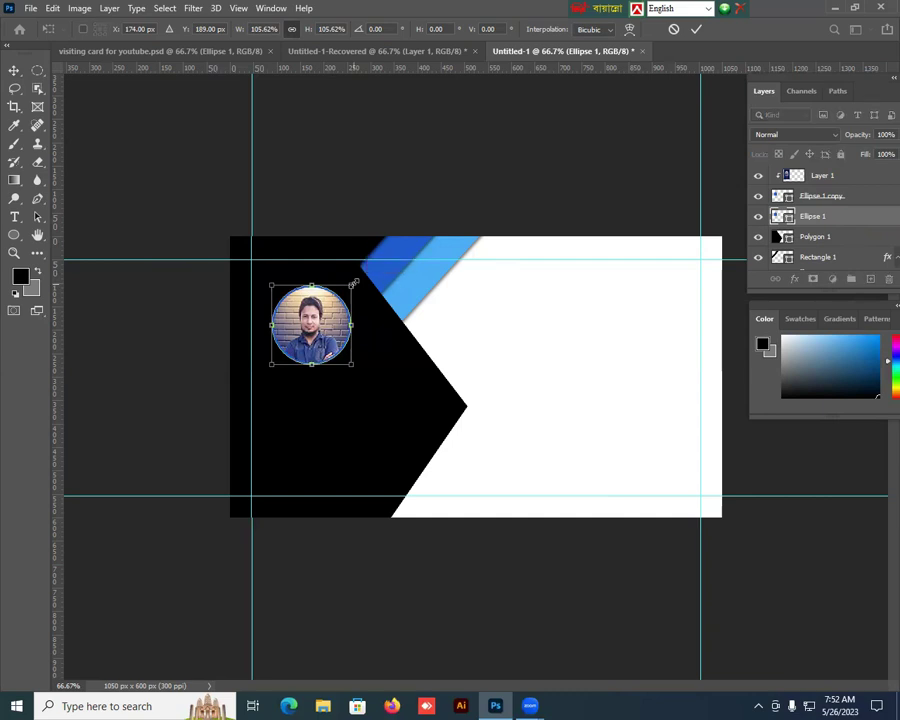
key(Return)
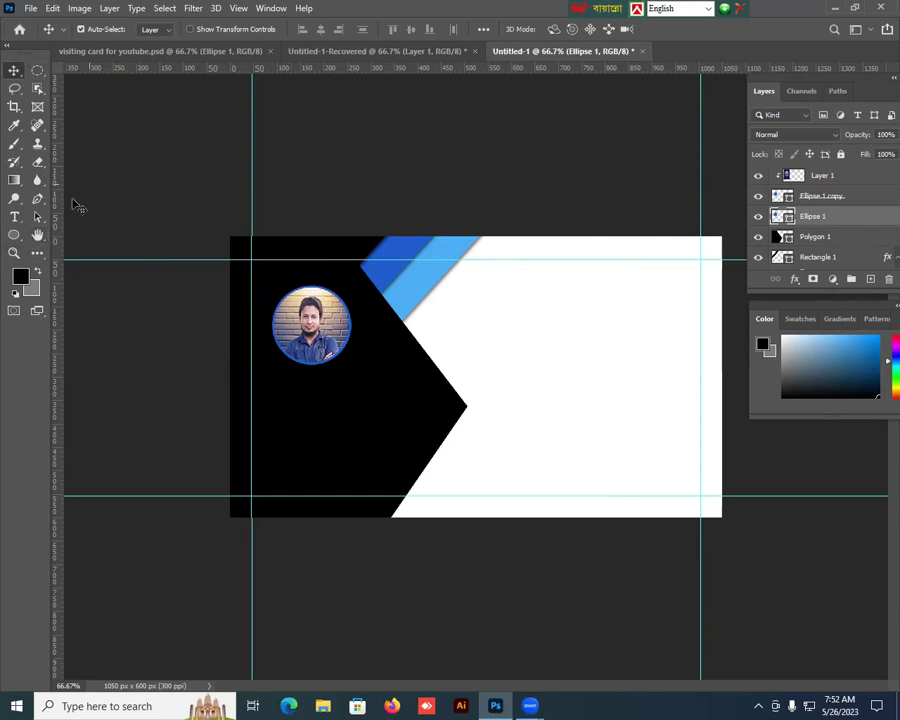
click(17, 217)
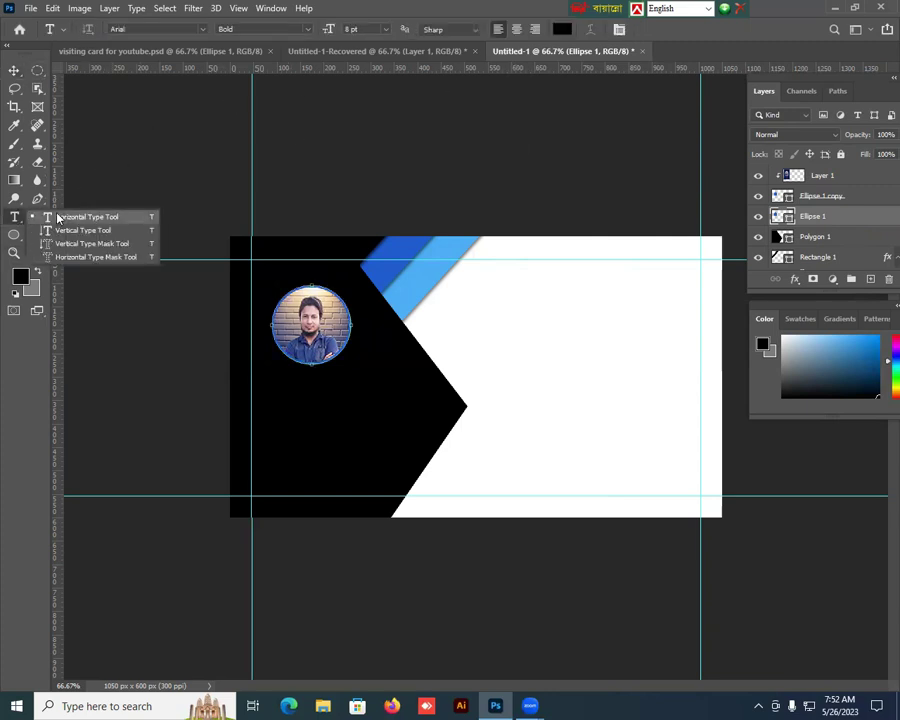
Step: Type the person's name in white below the circular photo and nudge it left to the guide
click(57, 218)
click(563, 29)
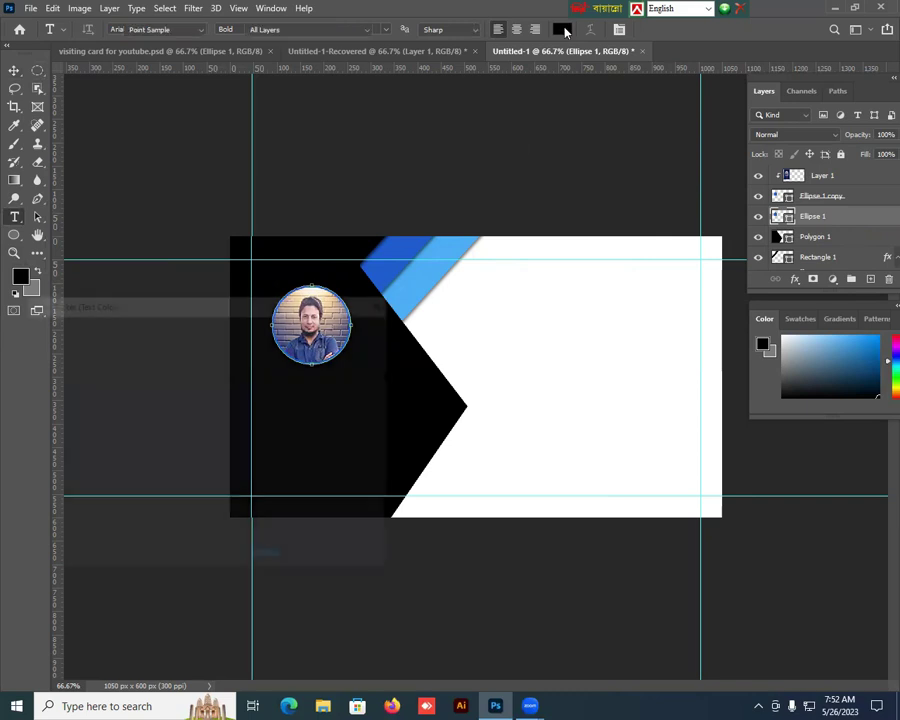
drag(44, 349, 19, 334)
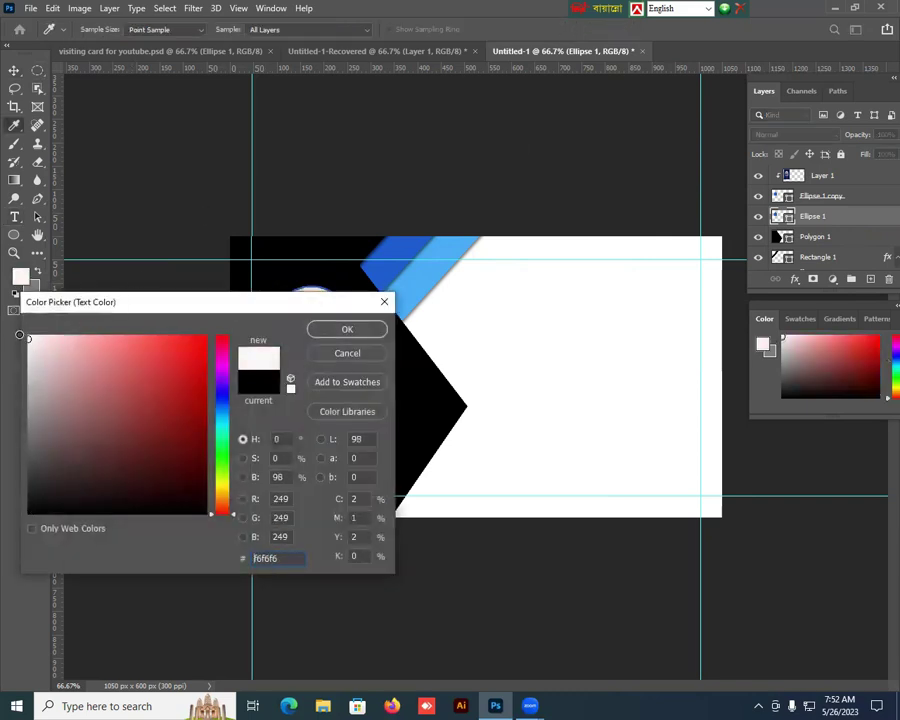
click(322, 329)
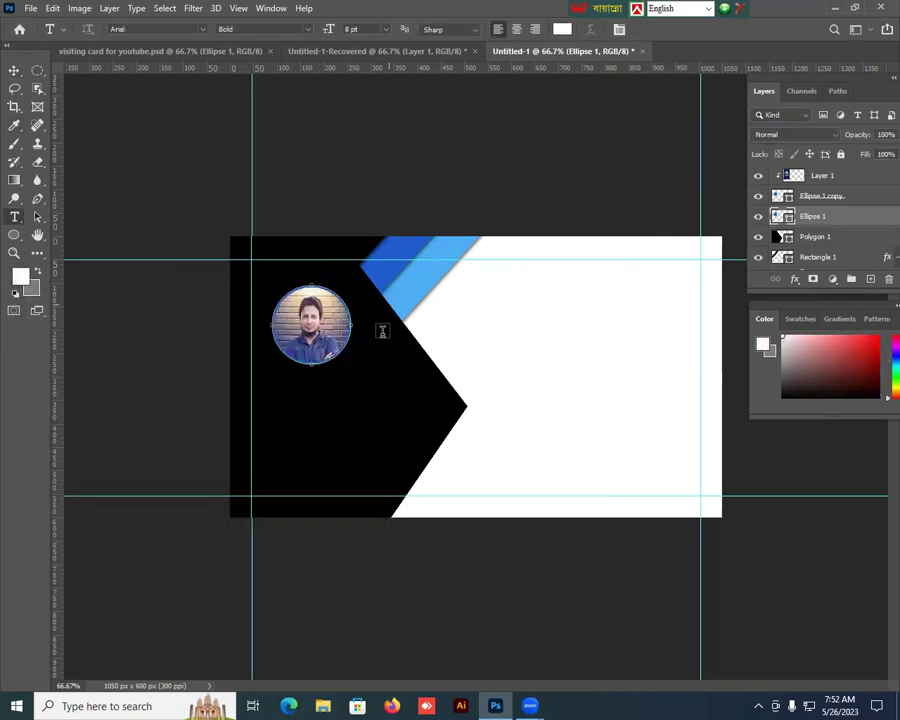
click(264, 396)
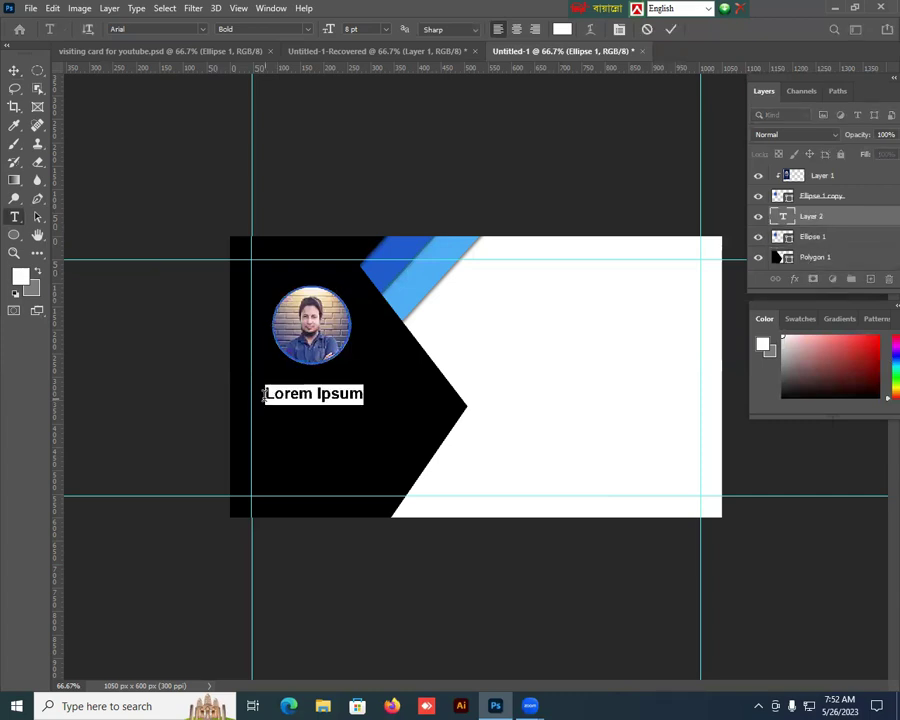
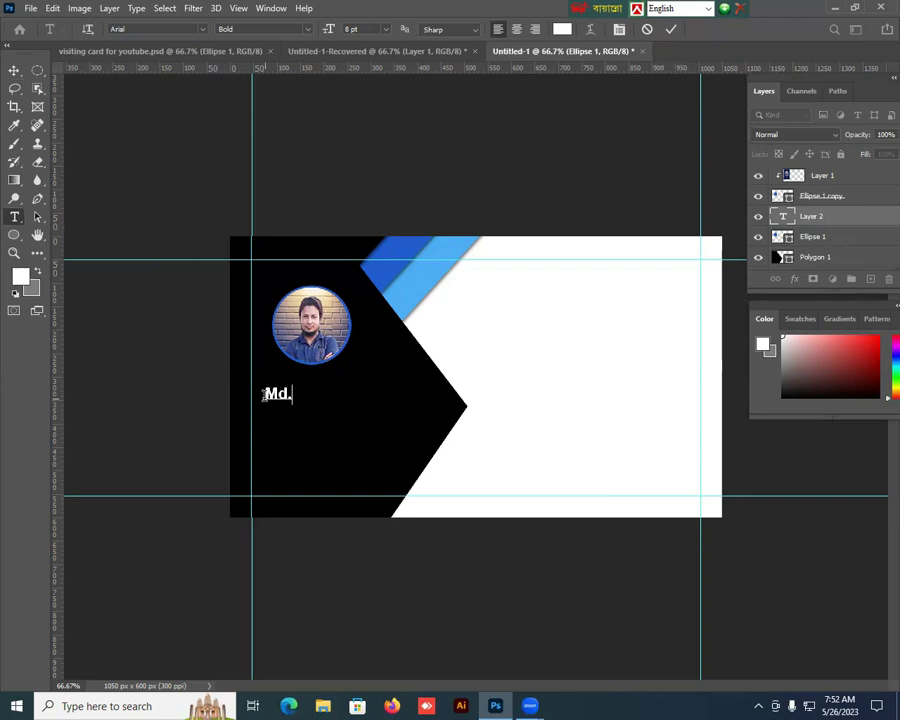
click(14, 71)
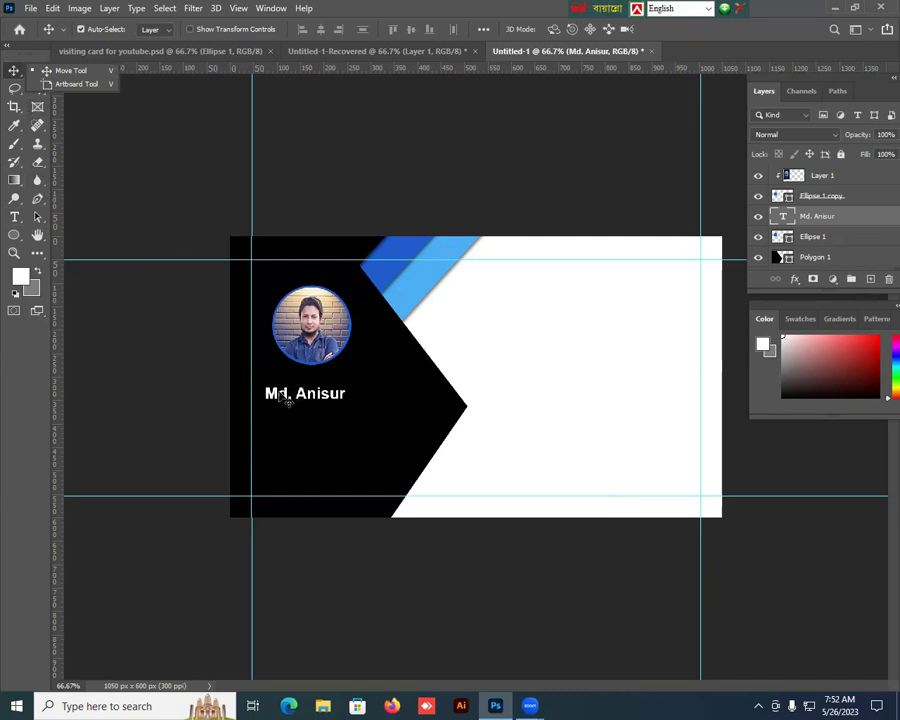
key(shift+Left)
key(shift+Left)
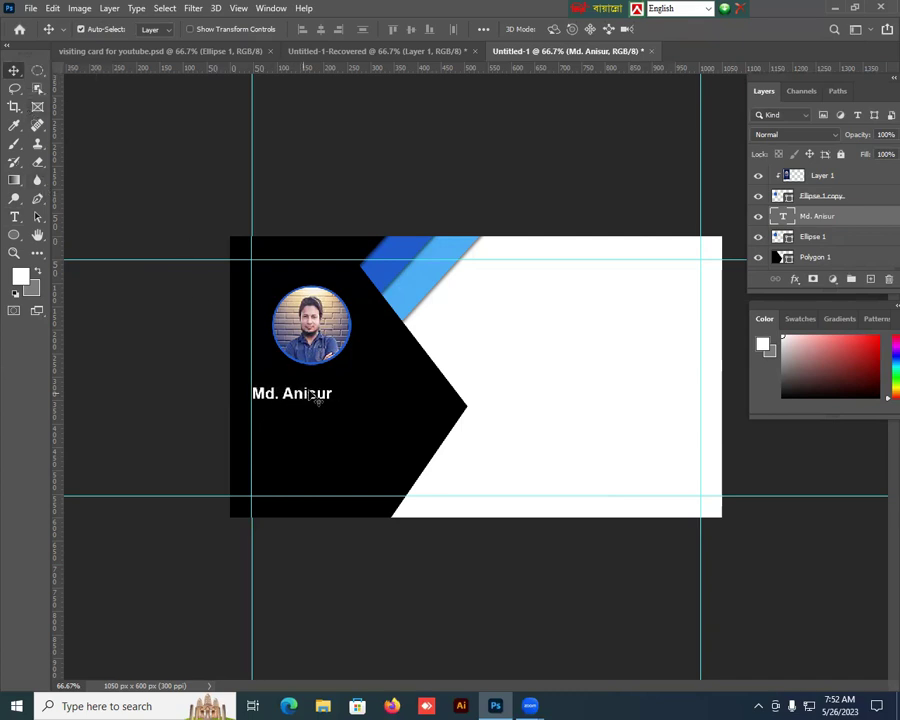
Step: Add the white title 'ceo' beneath the name and nudge it left and up
key(t)
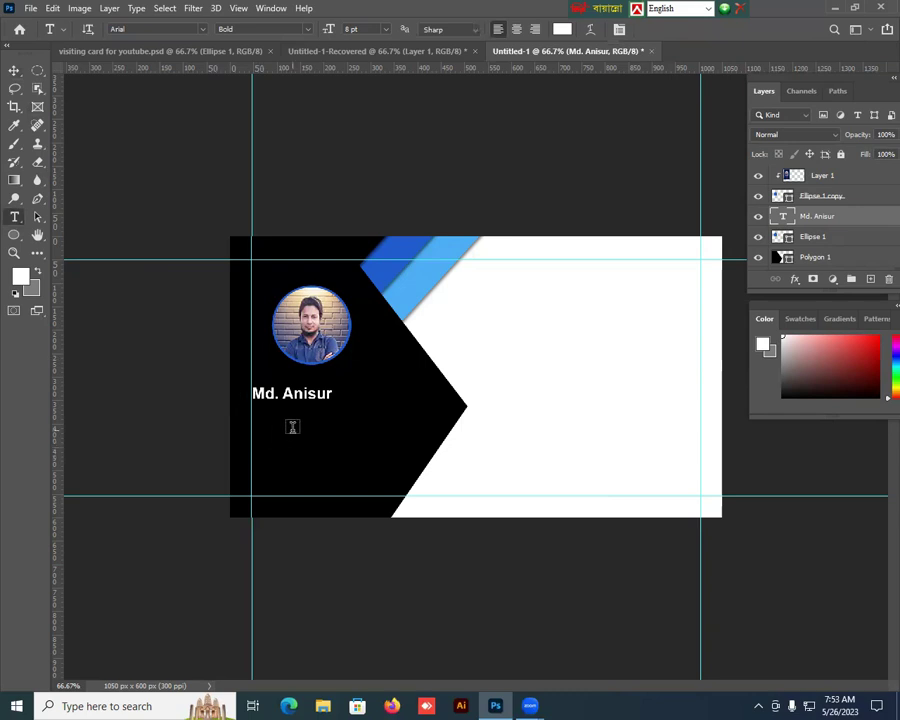
click(292, 427)
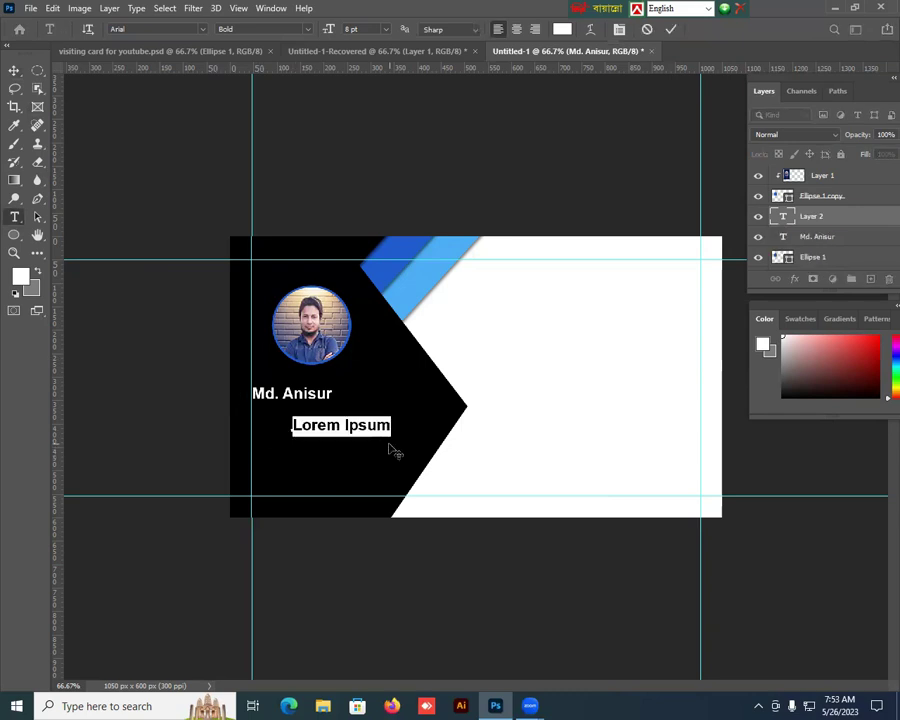
text(ceo)
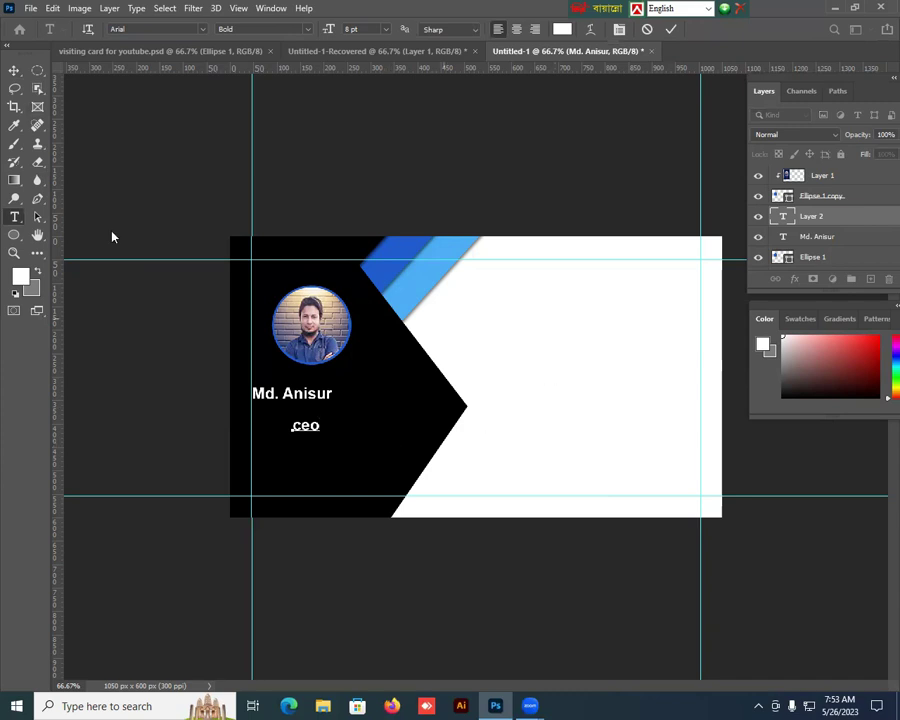
click(13, 71)
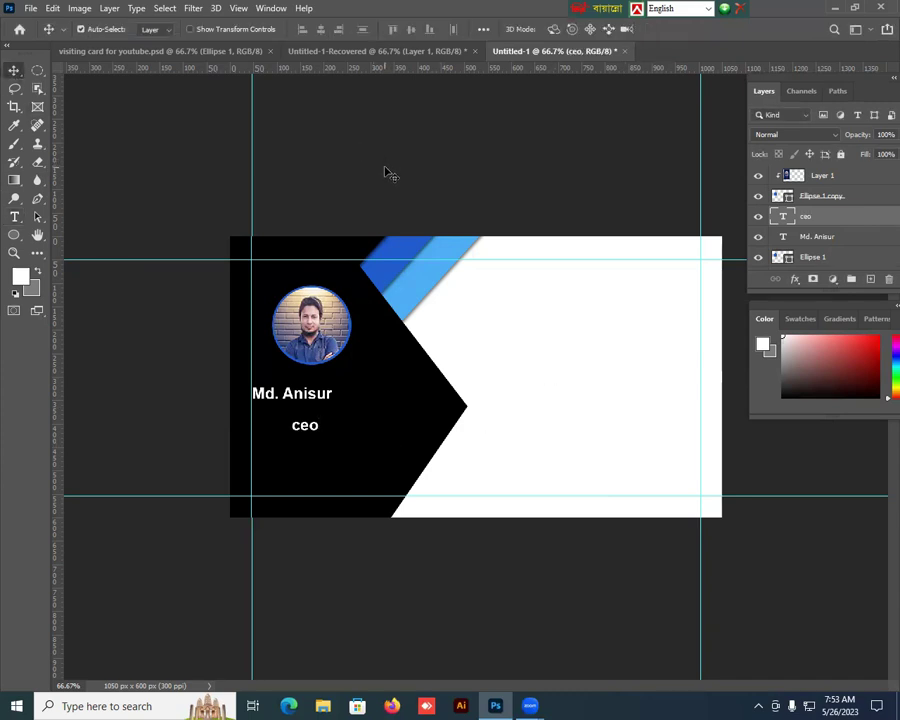
key(Left)
key(Left)
key(Left)
key(Left)
key(Left)
key(Left)
key(Left)
key(Left)
key(Left)
key(Left)
key(Left)
key(Left)
key(Left)
key(Left)
key(Left)
key(Left)
key(Up)
key(Up)
key(Up)
key(Up)
key(Up)
key(Up)
key(Up)
key(Up)
key(Up)
key(Up)
key(Up)
key(Up)
key(Up)
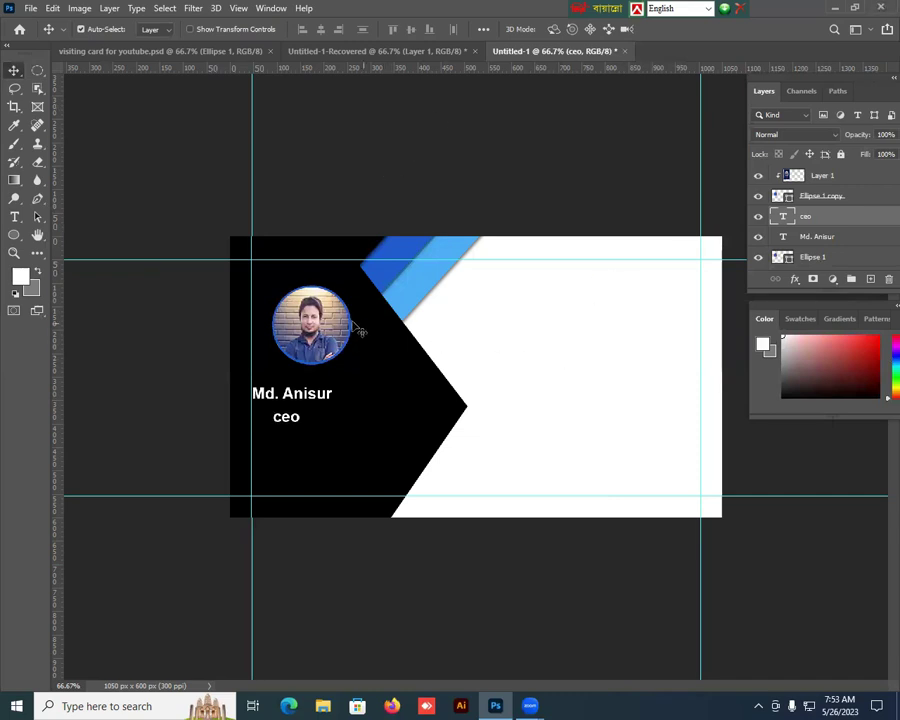
Step: Nudge the circle copy and photo layers left so the round photo aligns with the text
click(843, 199)
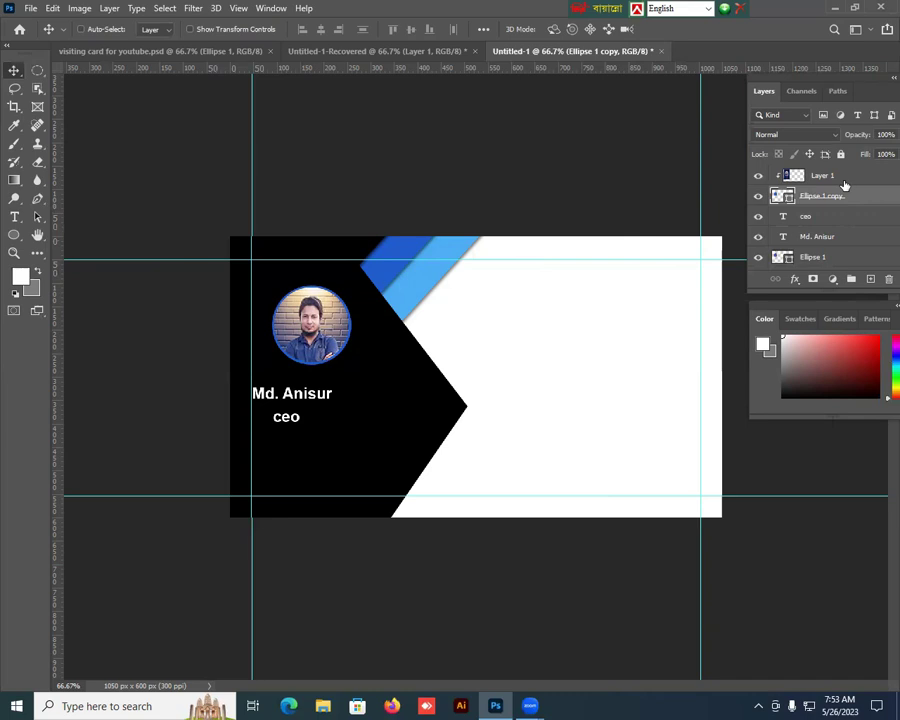
ctrl+click(842, 178)
key(shift+Left)
key(shift+Left)
key(shift+Left)
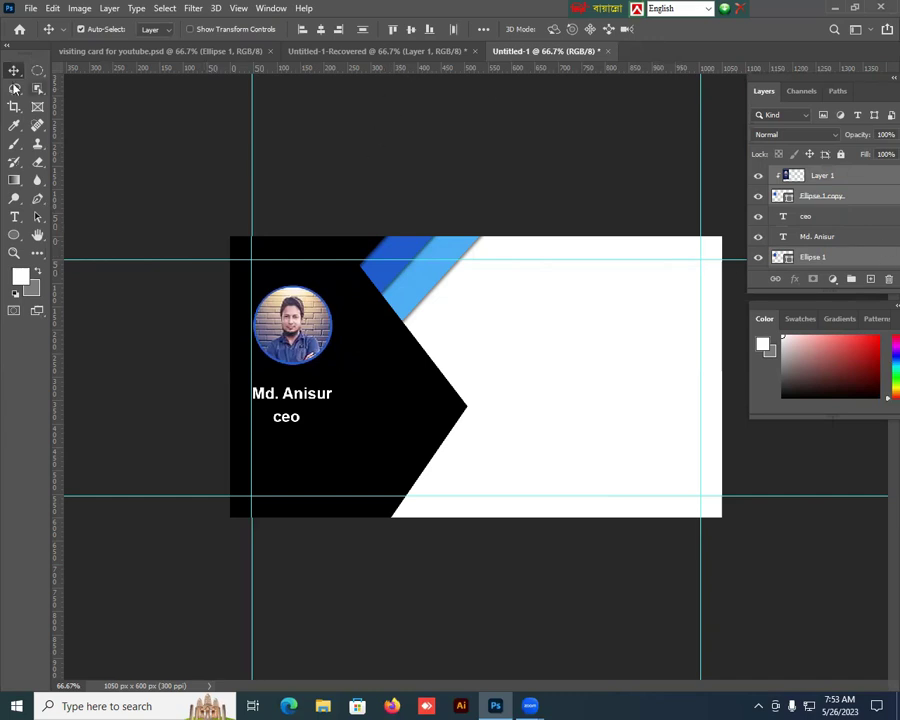
click(860, 216)
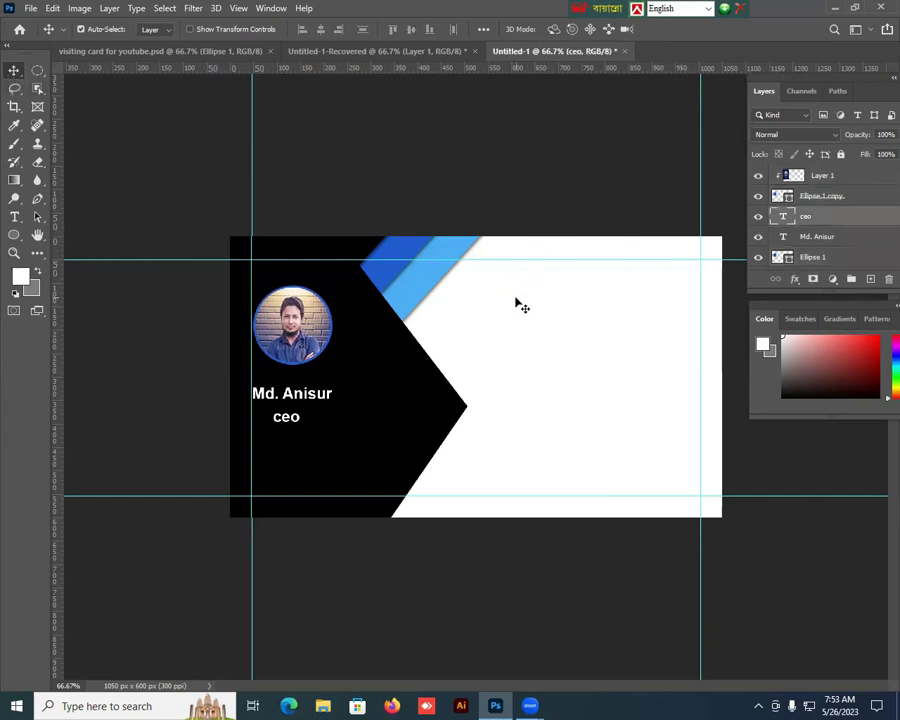
Step: Enlarge the name text to 10 pt and drag a vertical guide to the card's centre
click(322, 404)
double_click(322, 390)
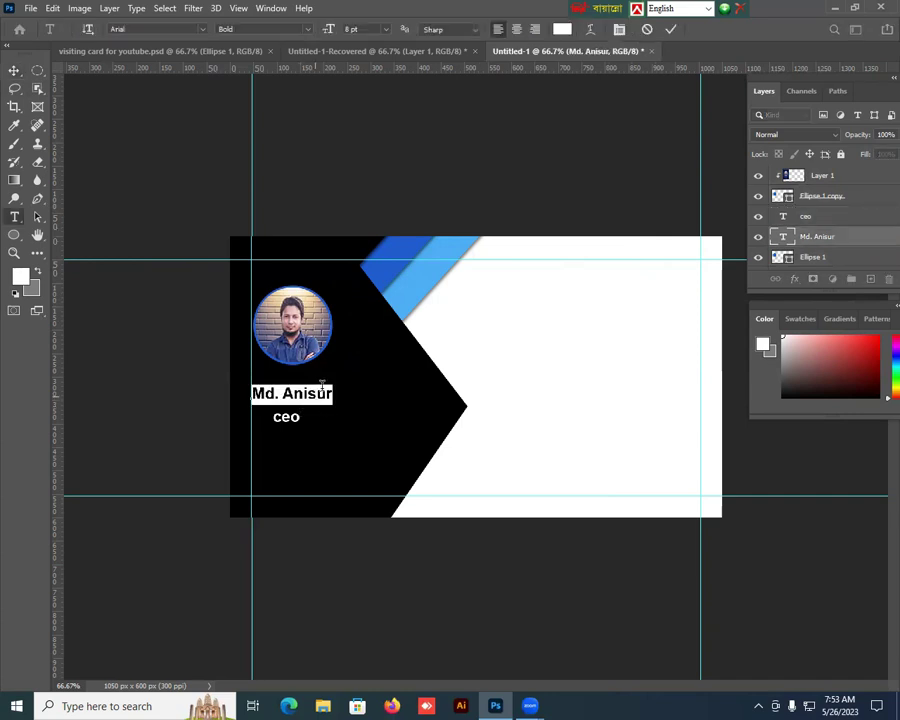
click(386, 29)
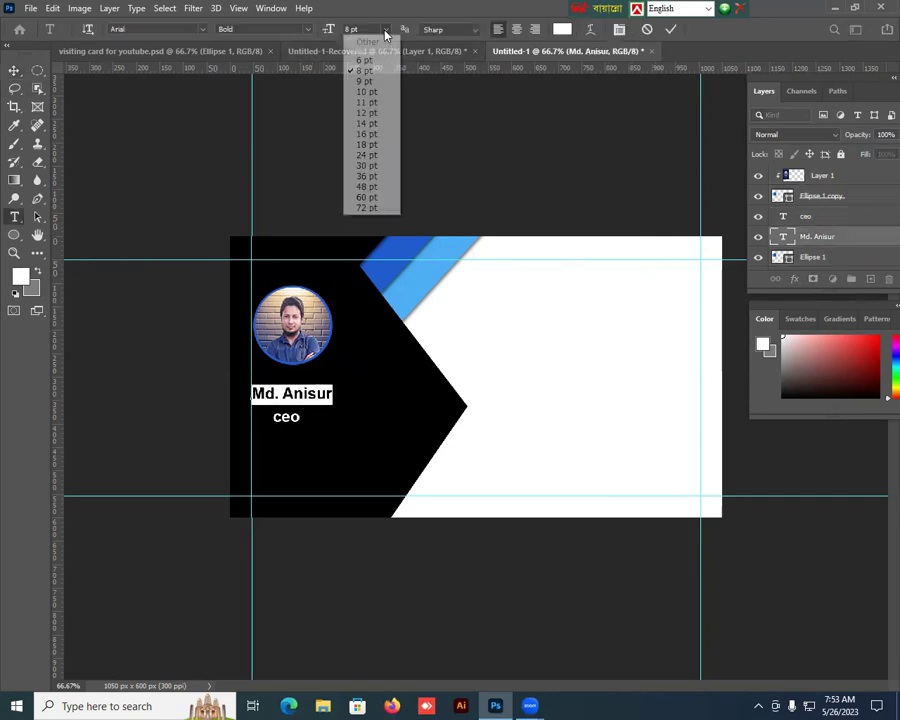
click(366, 92)
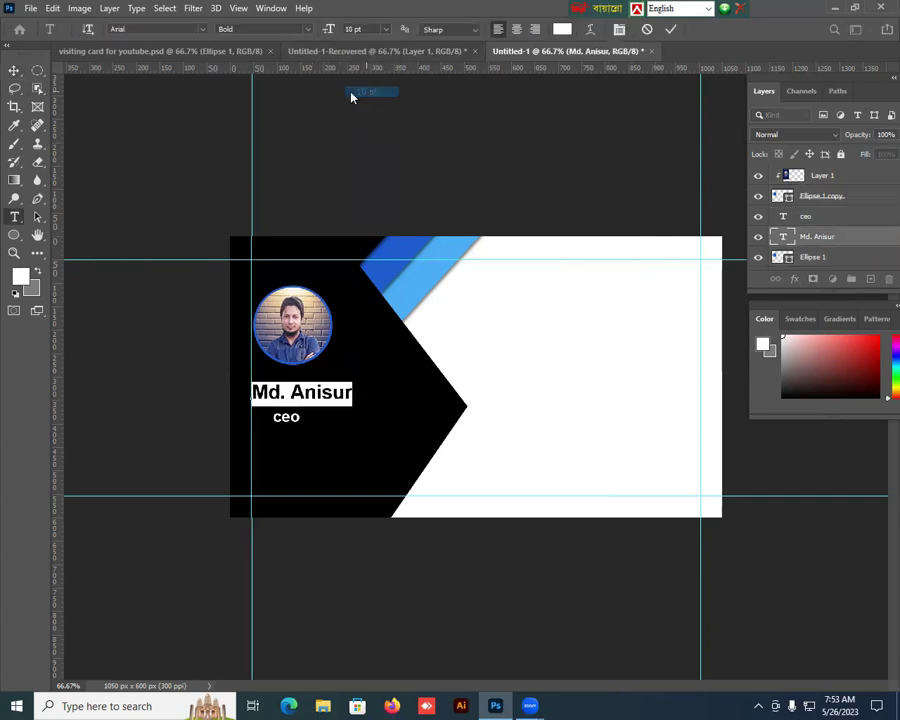
click(14, 70)
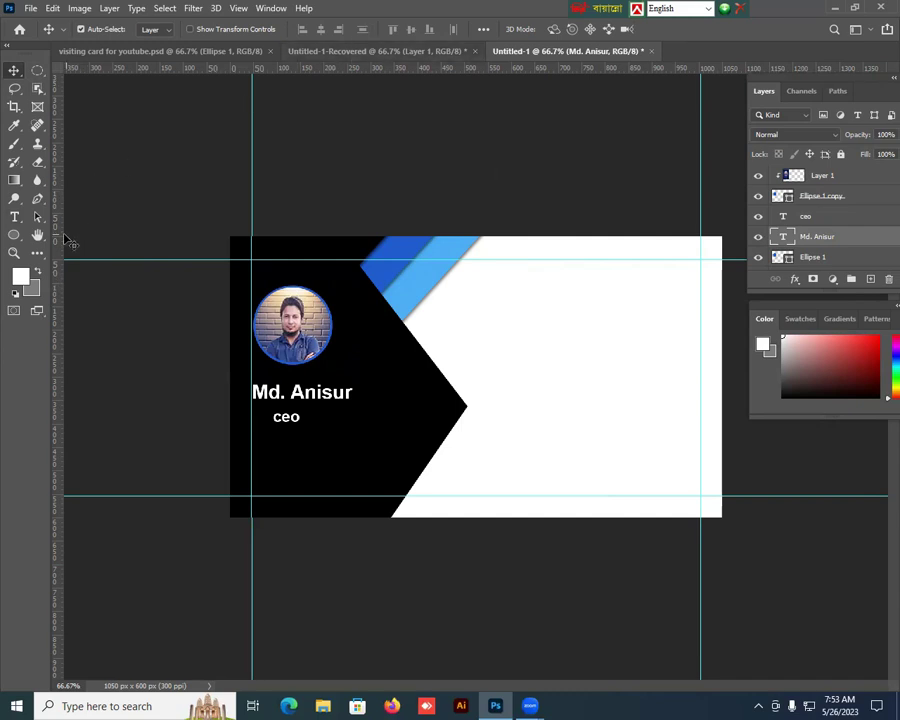
drag(62, 240, 515, 295)
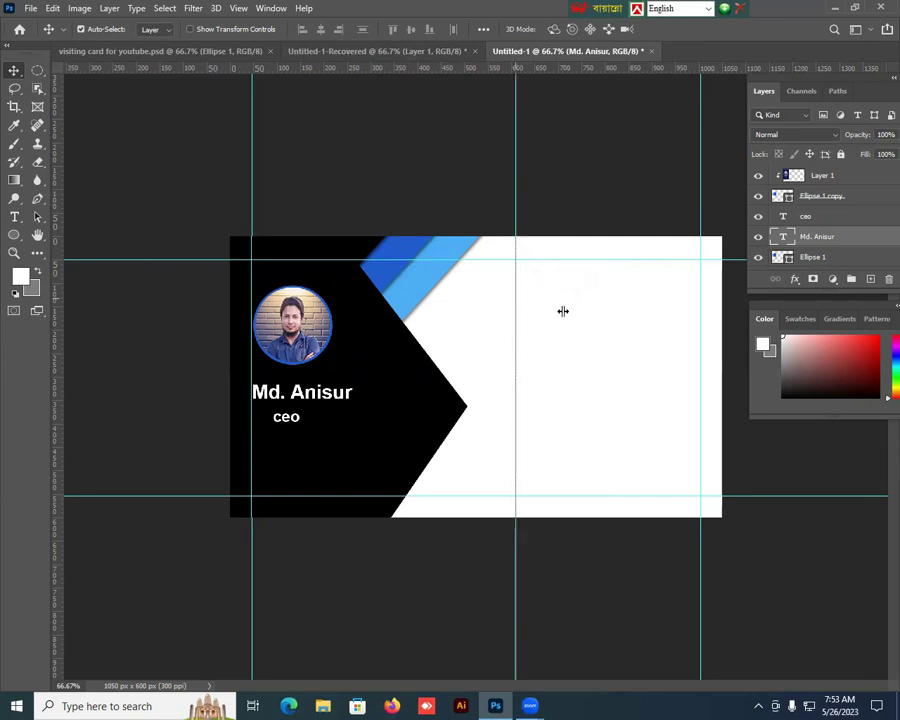
Step: Bring the envelope, red phone and globe icons from Untitled-1-Recovered onto the card, stacked along the guide
click(400, 52)
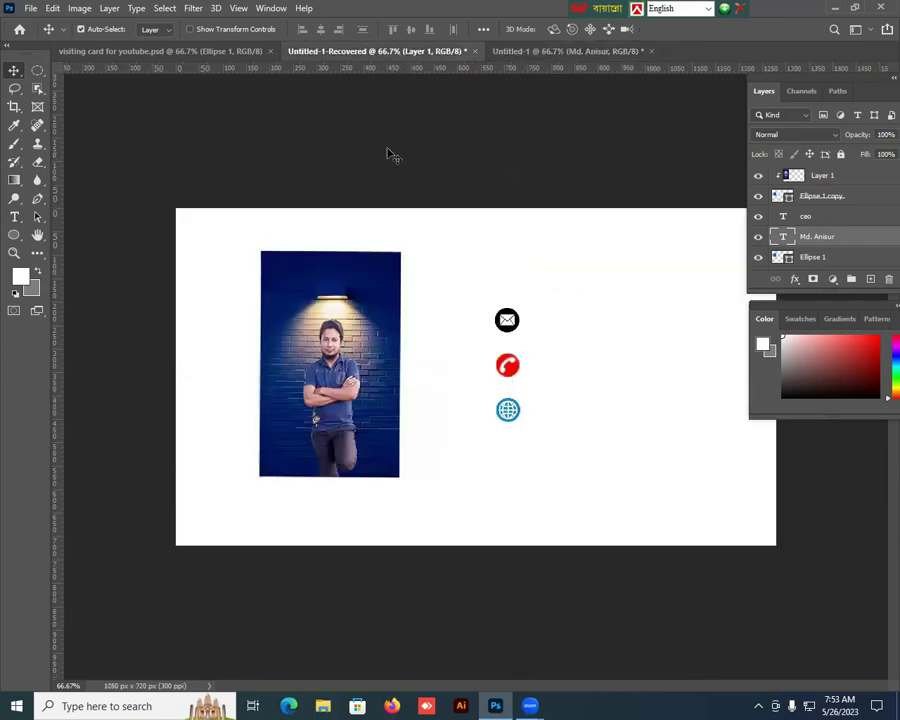
drag(530, 88, 522, 381)
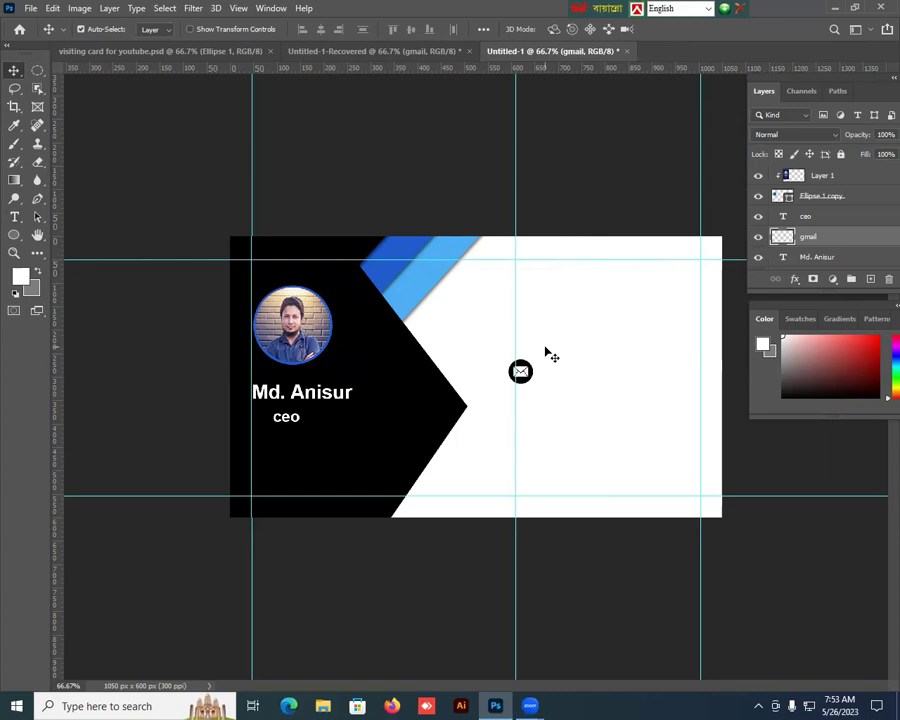
key(Right)
key(Right)
key(Right)
key(Right)
key(Right)
key(Right)
key(Right)
key(Right)
key(Right)
key(Right)
key(Right)
key(Right)
key(Right)
key(Right)
key(Right)
click(356, 51)
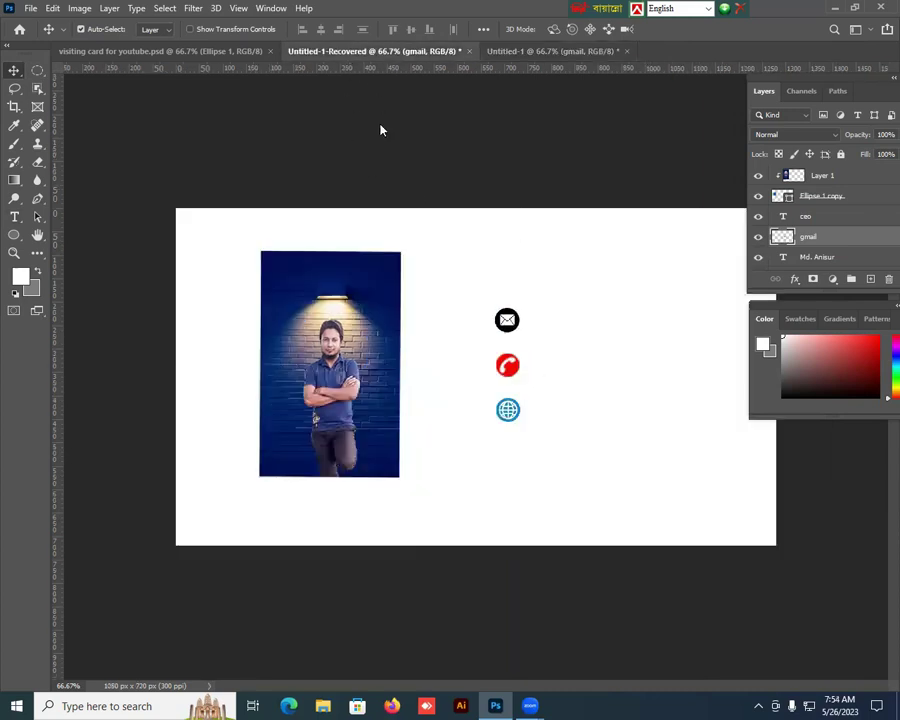
drag(510, 358, 527, 135)
mouse_move(533, 413)
mouse_down()
mouse_move(520, 418)
mouse_move(548, 412)
mouse_up()
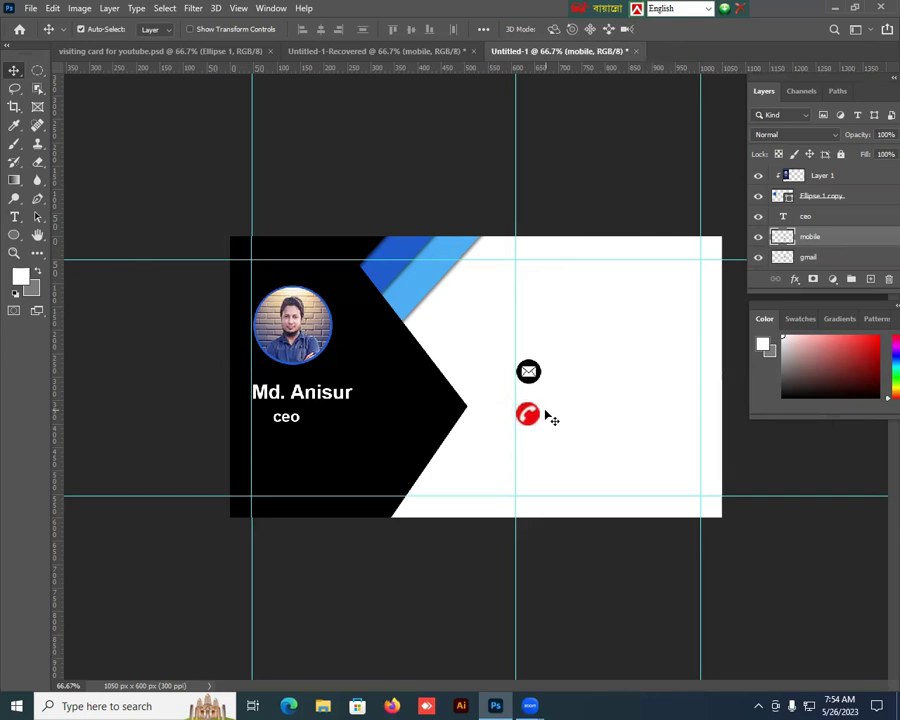
click(427, 53)
drag(516, 420, 530, 456)
key(Right)
key(Right)
key(Right)
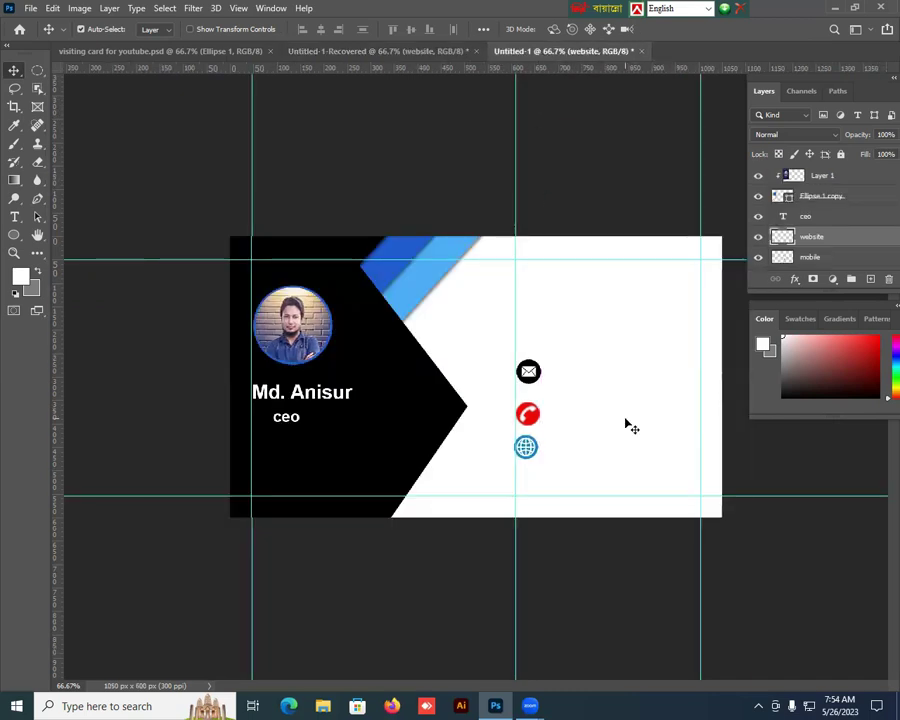
key(Down)
key(Down)
key(Down)
key(Down)
key(Down)
key(Down)
key(Down)
key(Down)
key(Down)
key(Down)
key(Down)
key(Down)
key(Down)
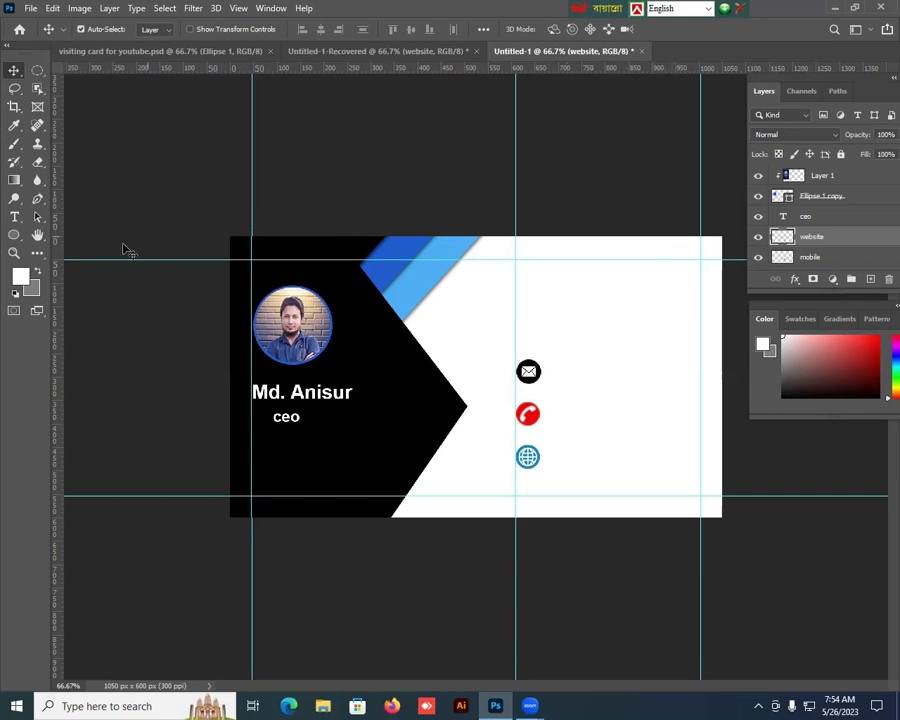
click(16, 218)
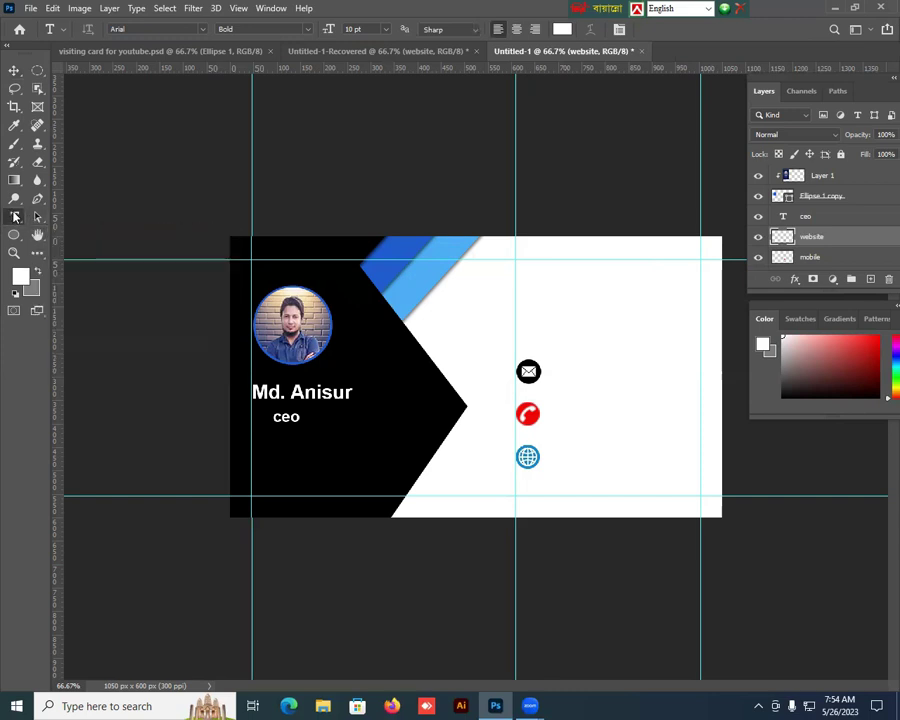
Step: Start a black (000000) 8 pt text line beside the envelope icon
right_click(15, 217)
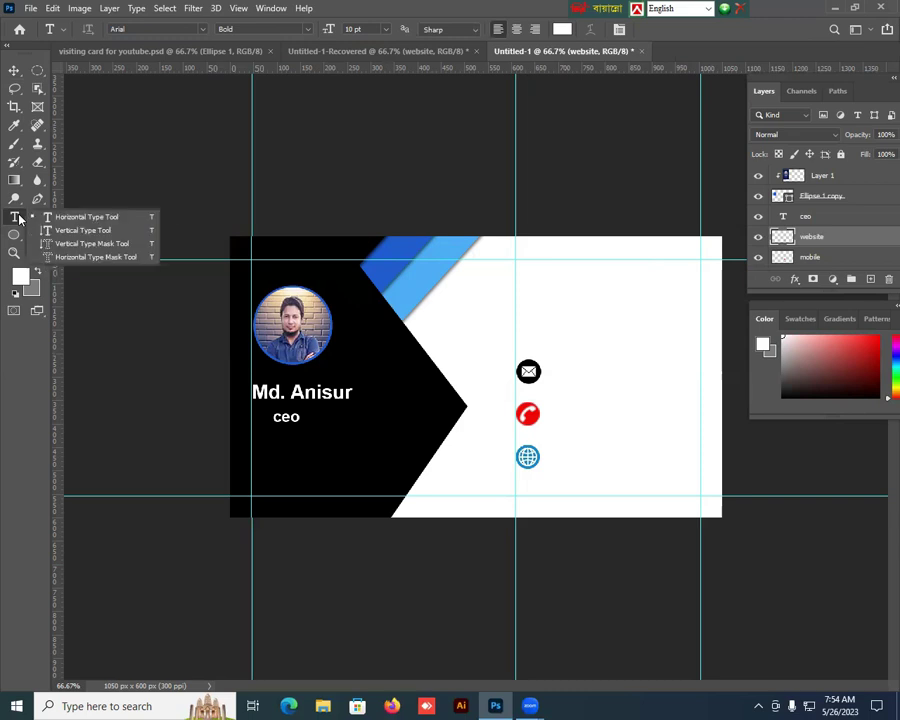
click(58, 219)
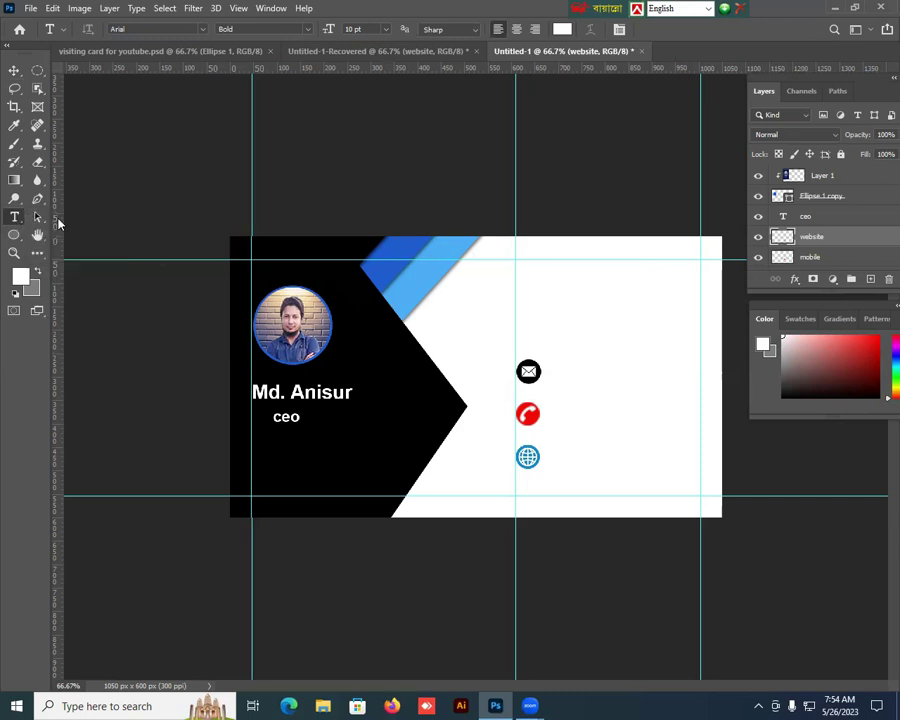
click(563, 29)
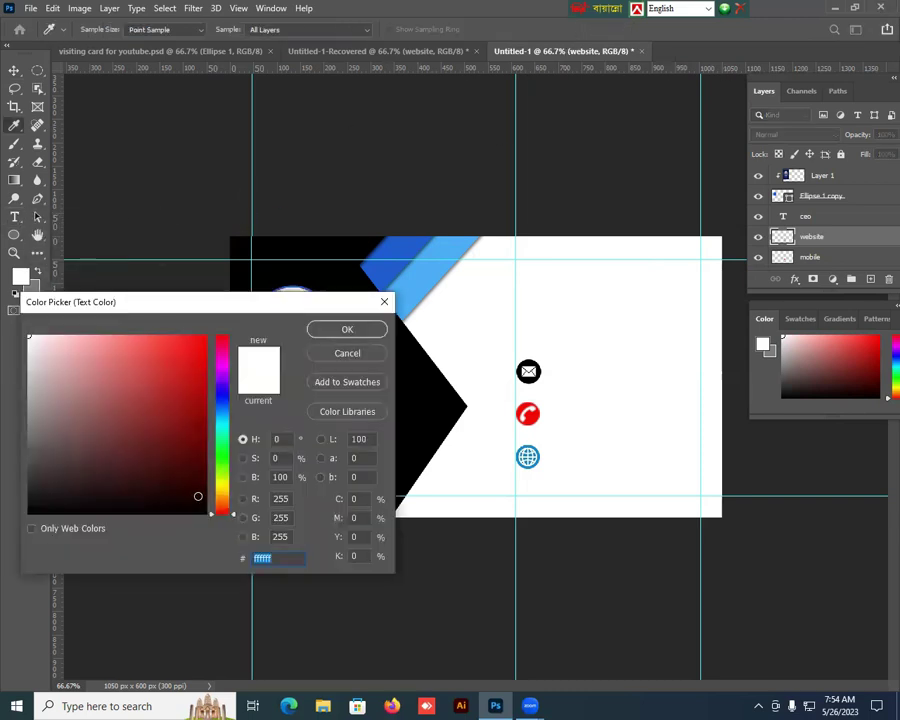
drag(200, 500, 215, 530)
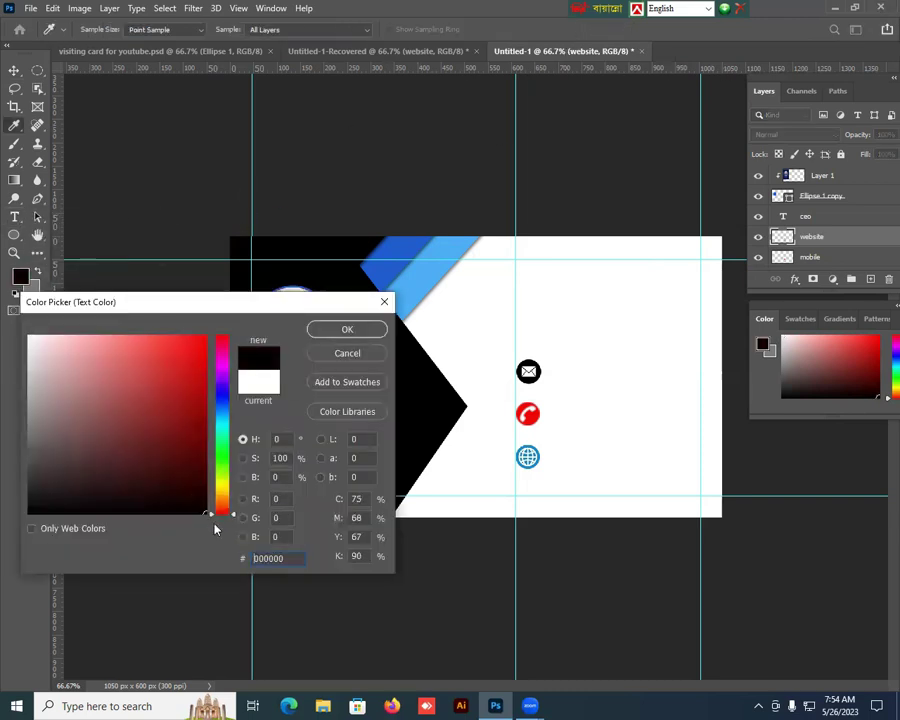
click(347, 331)
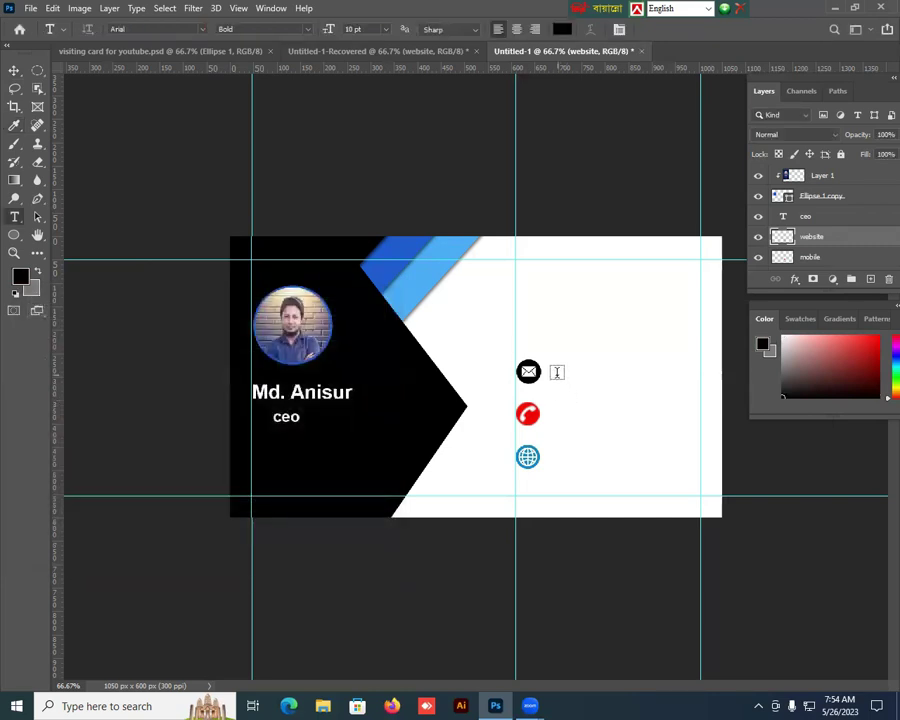
click(557, 372)
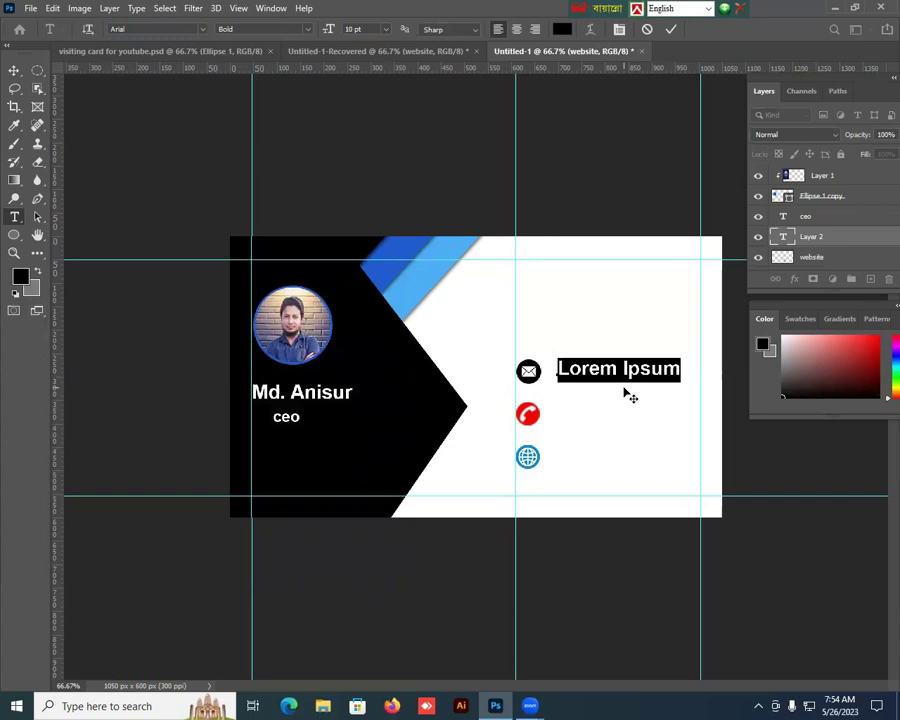
click(385, 29)
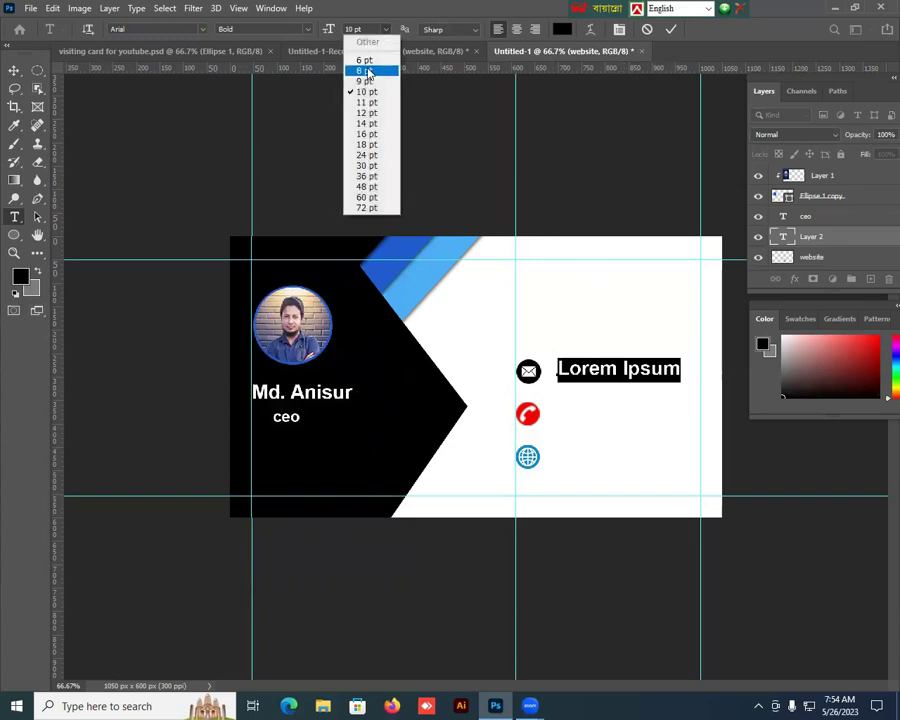
click(366, 71)
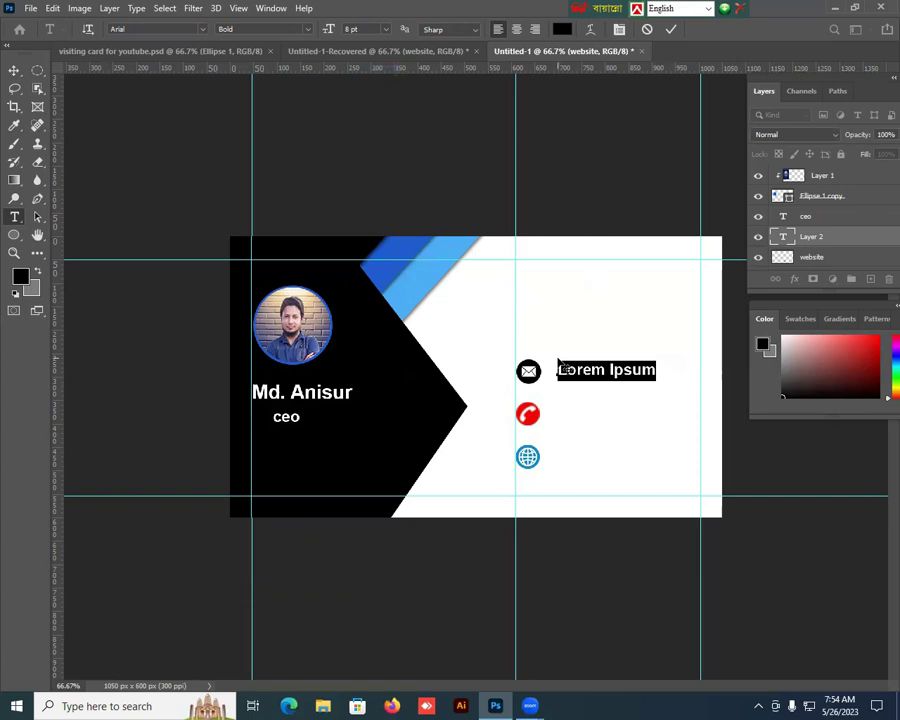
Step: Type the email address and nudge it level with the envelope icon
key(BackSpace)
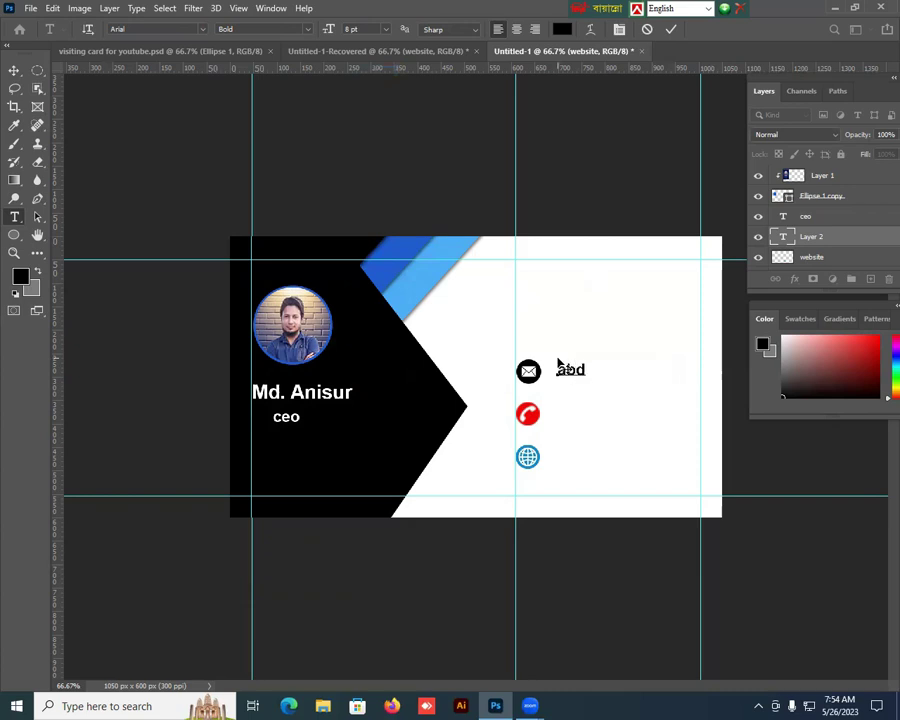
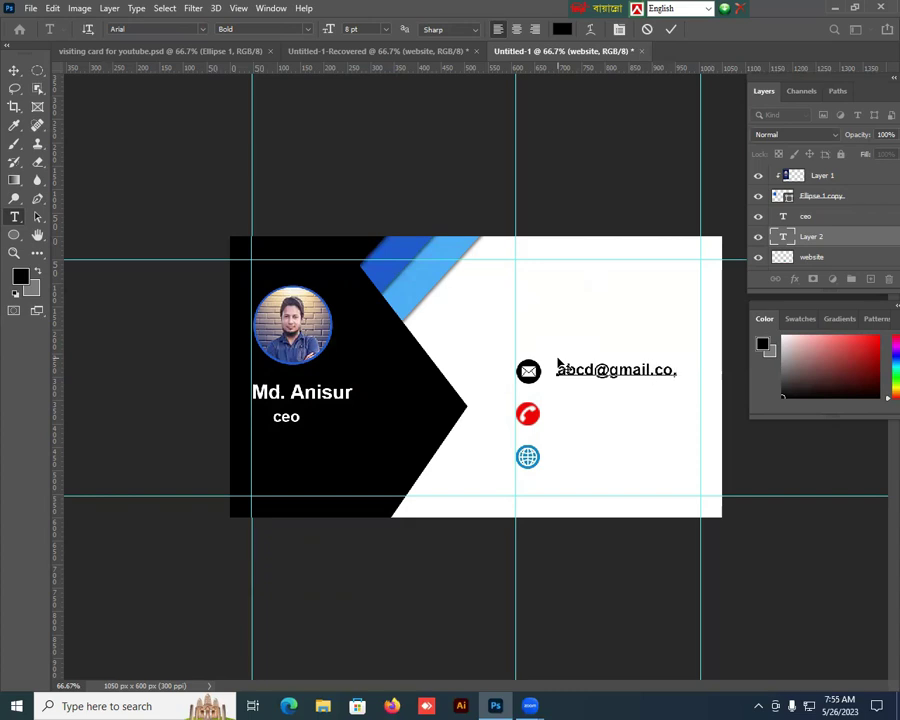
text(m)
click(14, 70)
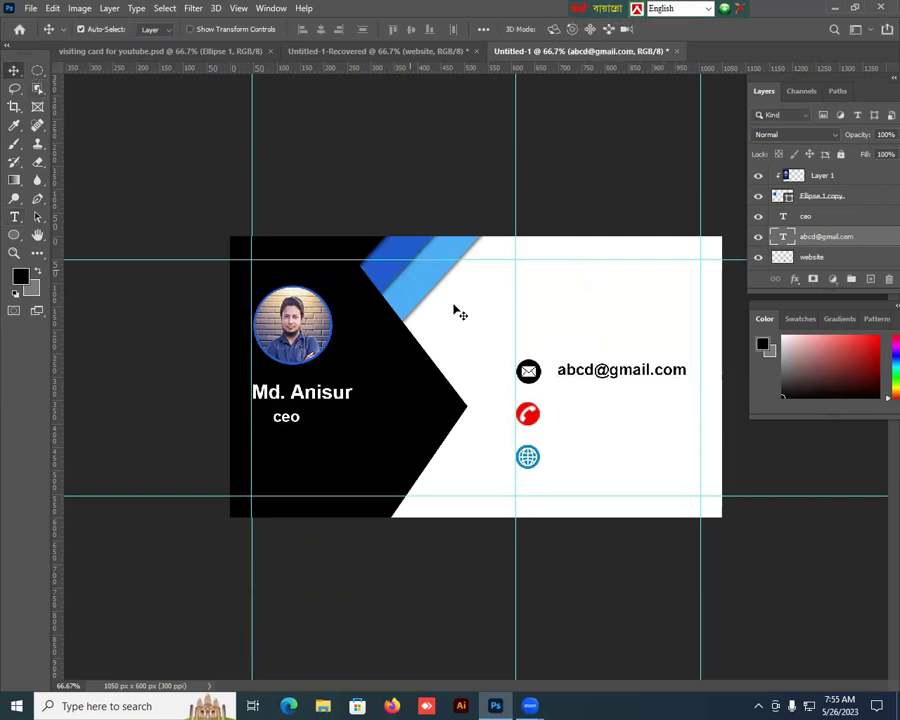
key(Left)
key(Left)
key(Left)
key(Left)
key(Left)
key(Left)
key(Left)
key(Left)
key(Left)
key(Left)
key(Left)
key(Left)
key(Left)
key(Left)
key(Left)
key(Left)
key(Left)
key(Left)
key(Left)
key(Left)
key(Down)
key(Down)
key(Down)
key(Down)
key(Down)
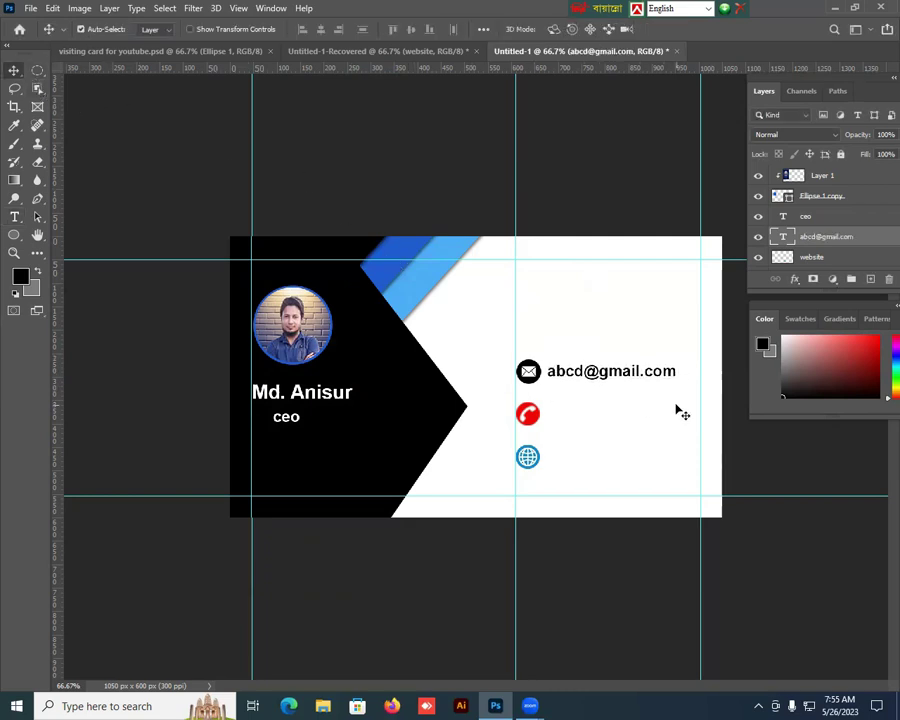
key(Up)
key(Up)
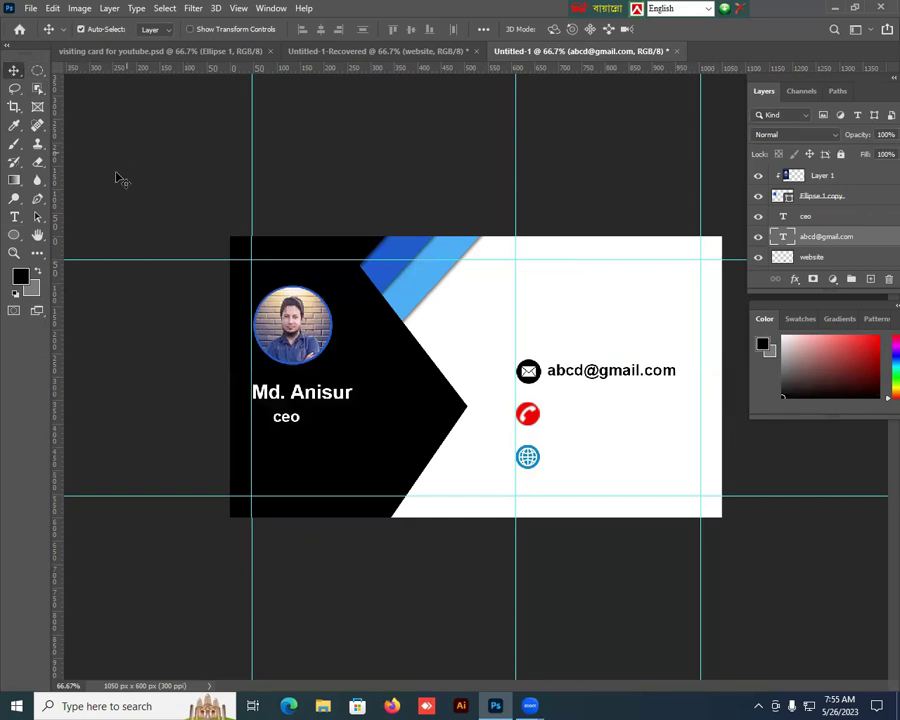
Step: Type the phone number beside the phone icon and drag it into place
click(19, 218)
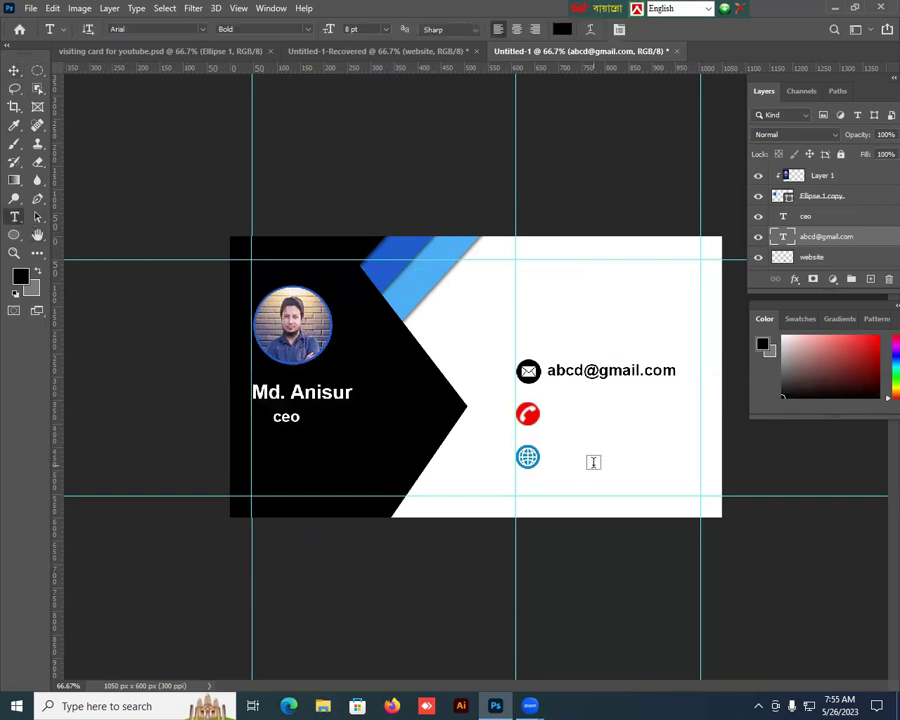
click(562, 418)
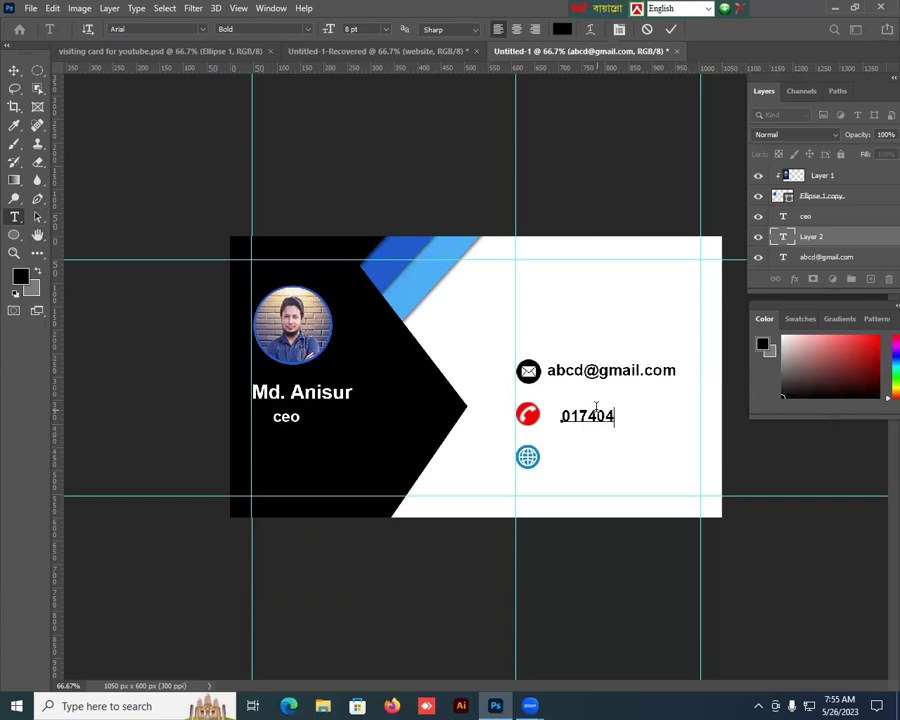
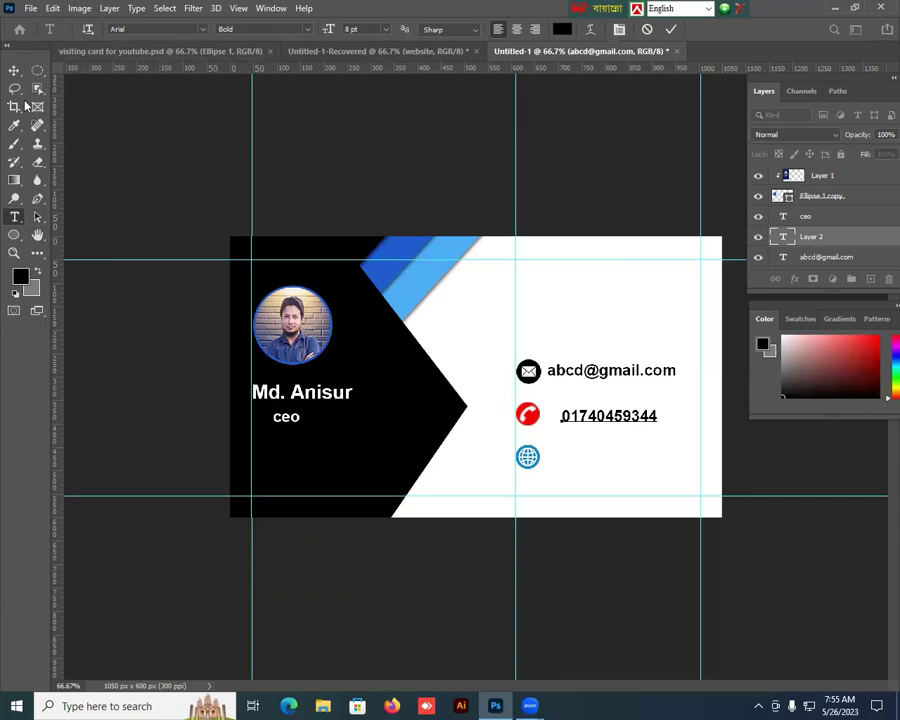
click(14, 69)
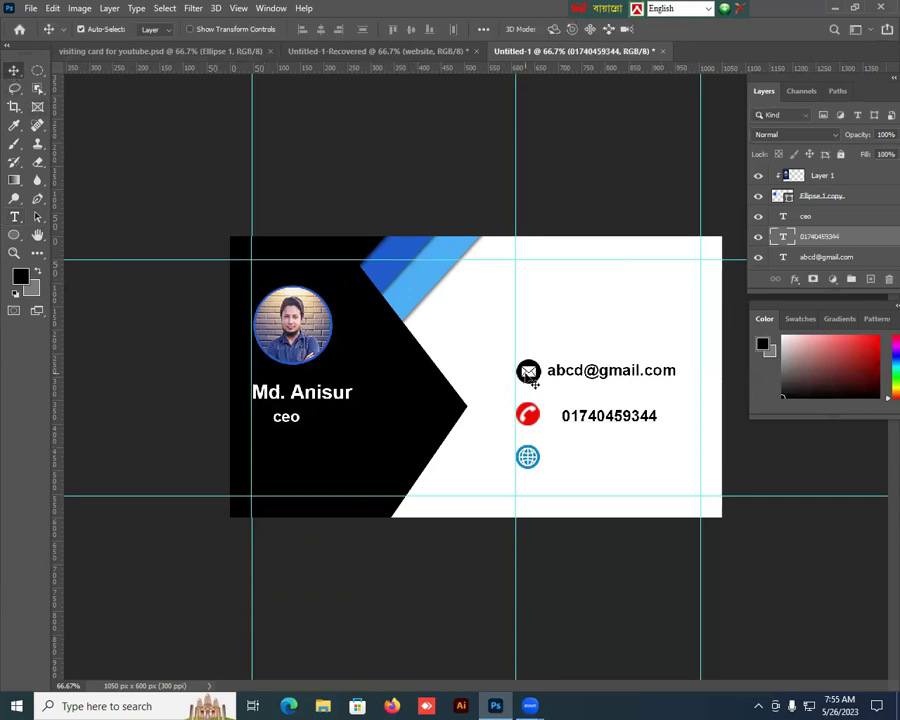
drag(639, 413, 625, 412)
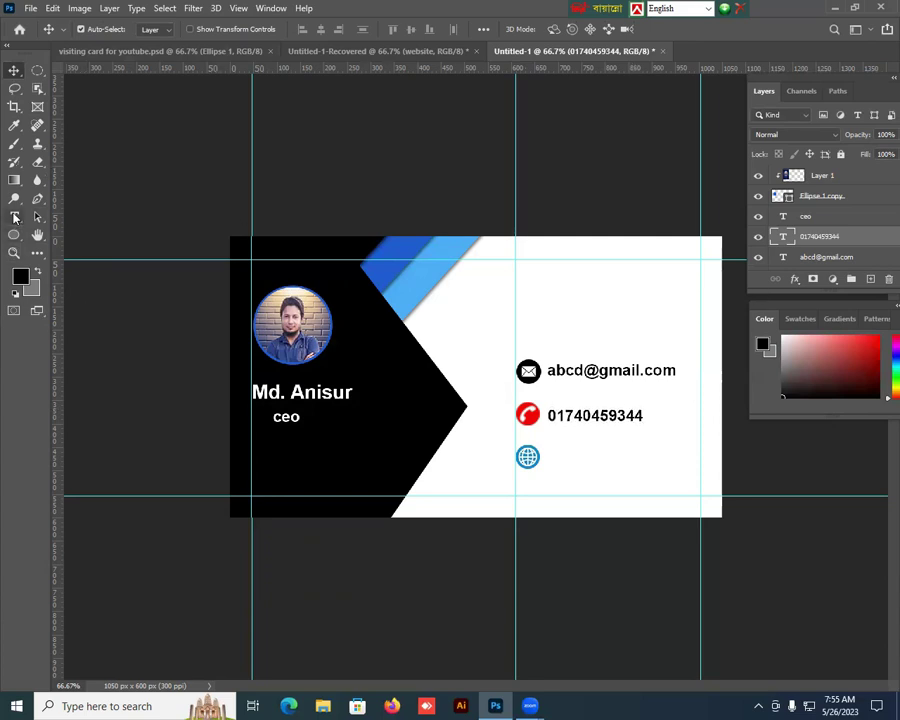
click(14, 216)
click(557, 458)
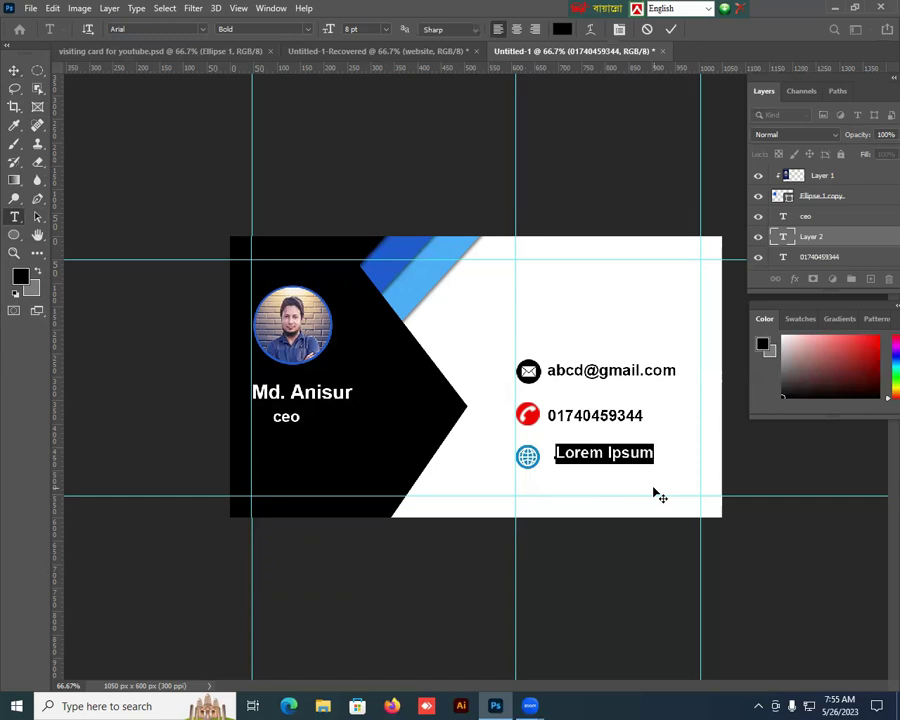
text(www)
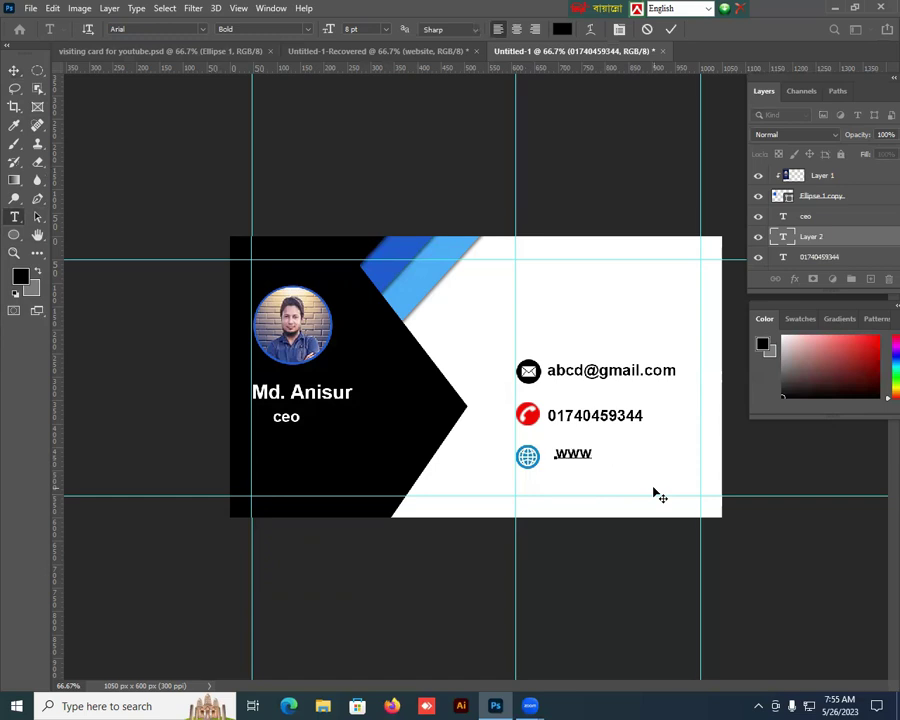
text(.kinboam)
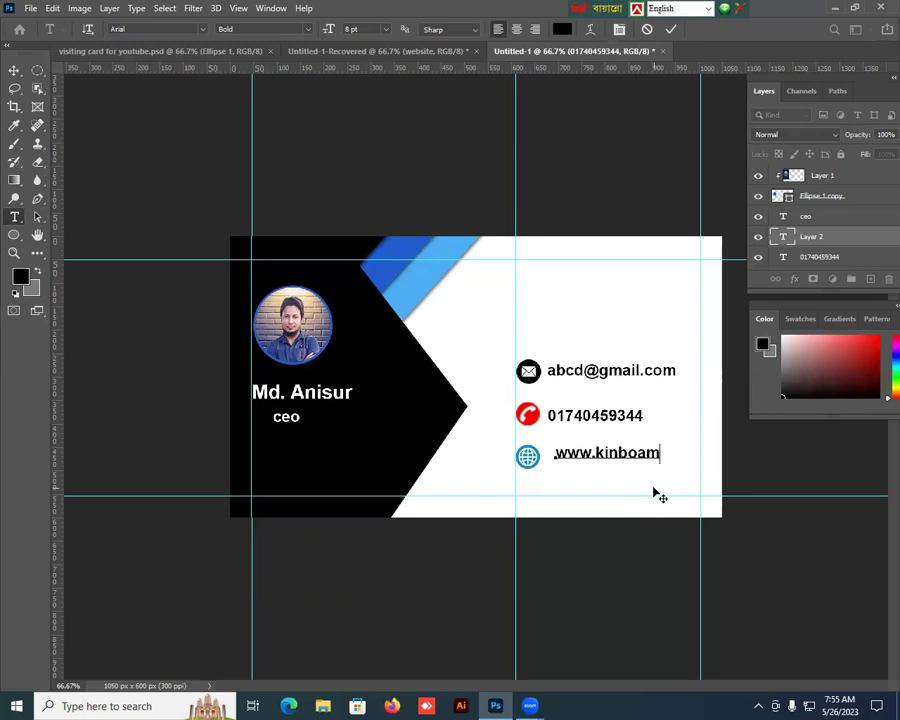
text(i.com)
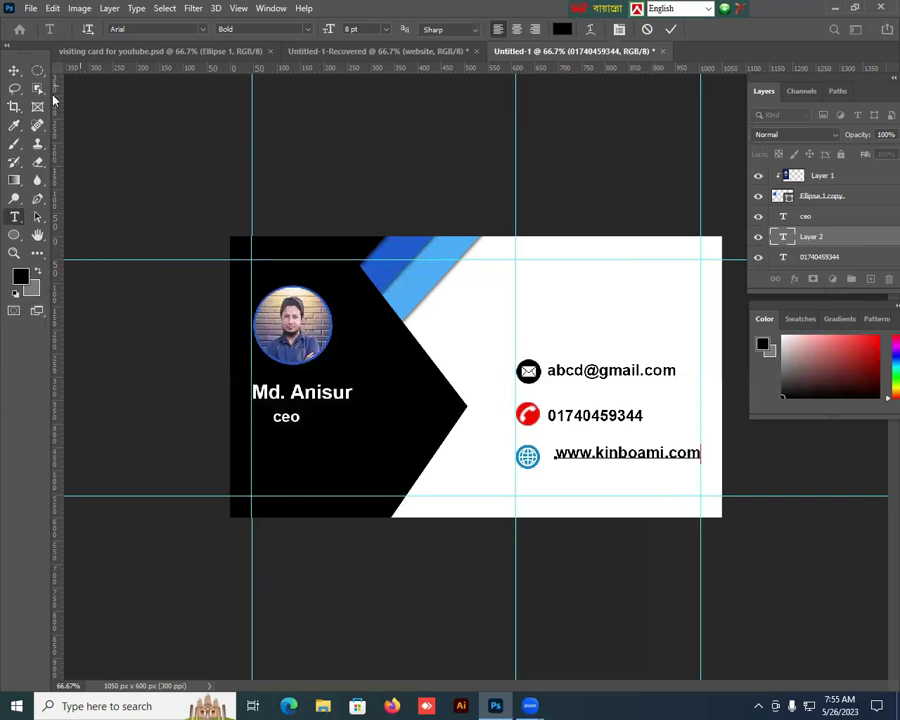
click(14, 69)
key(Left)
key(Left)
key(Left)
key(Left)
key(Left)
key(Left)
key(Left)
key(Left)
key(Left)
key(Left)
key(Left)
key(Left)
key(Left)
key(Left)
key(Left)
key(Left)
key(Left)
key(Left)
key(Left)
key(Left)
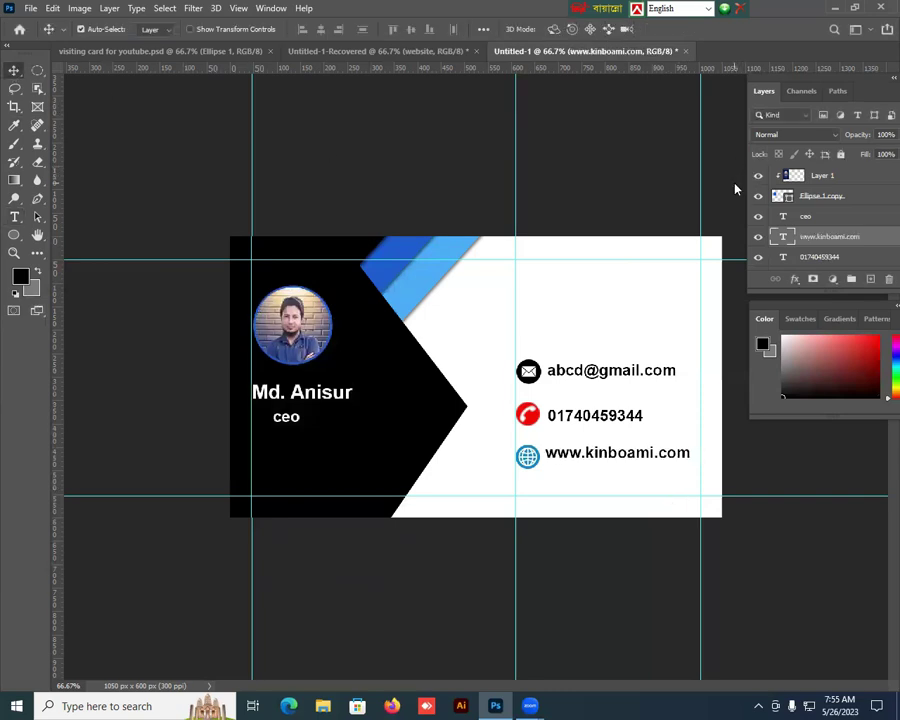
key(Down)
key(Down)
key(Down)
key(Down)
key(Down)
key(Down)
key(Down)
key(Down)
key(Down)
key(Down)
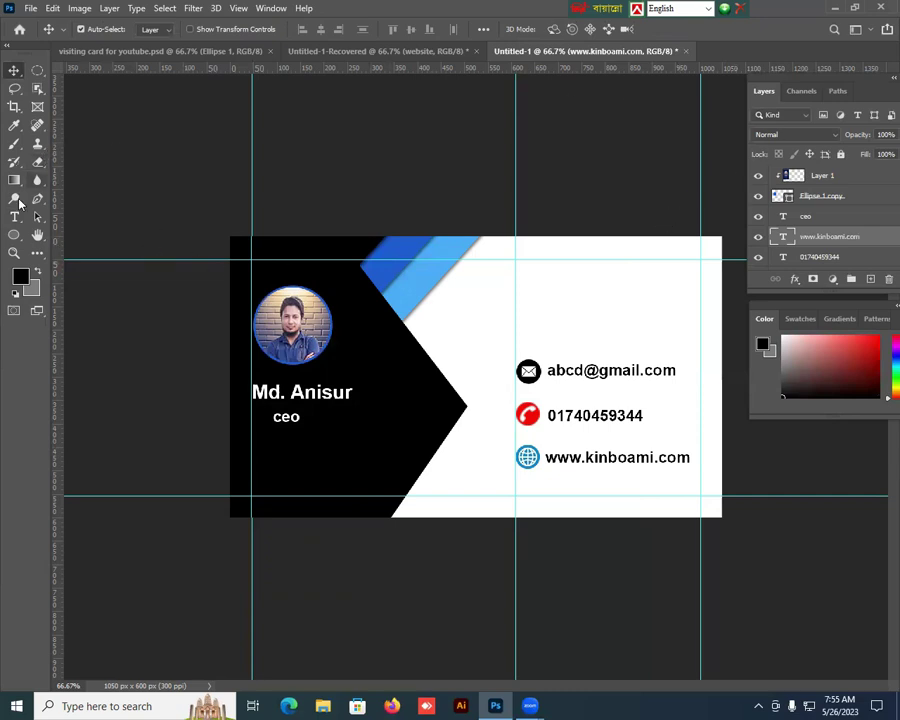
Step: Type 'BD Express' at 12 pt at the top of the white area and nudge it left and down
click(16, 217)
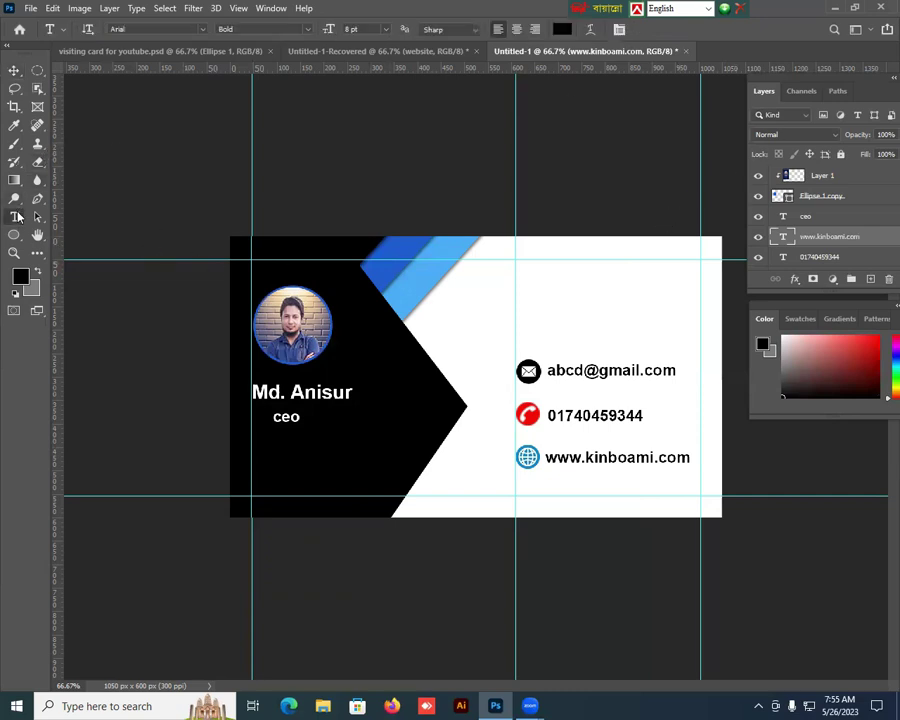
click(529, 272)
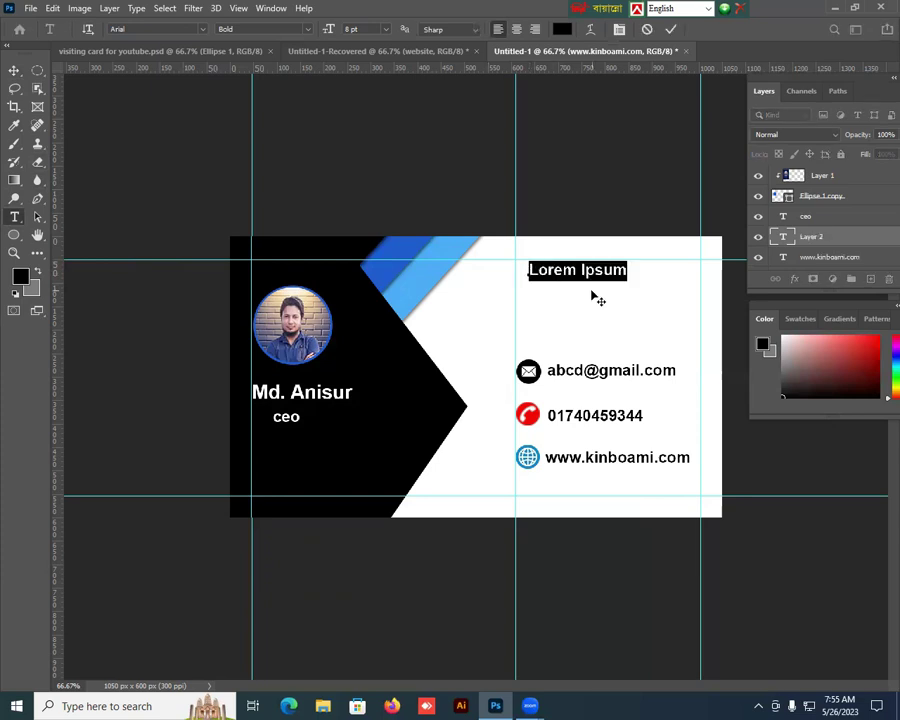
text(BD )
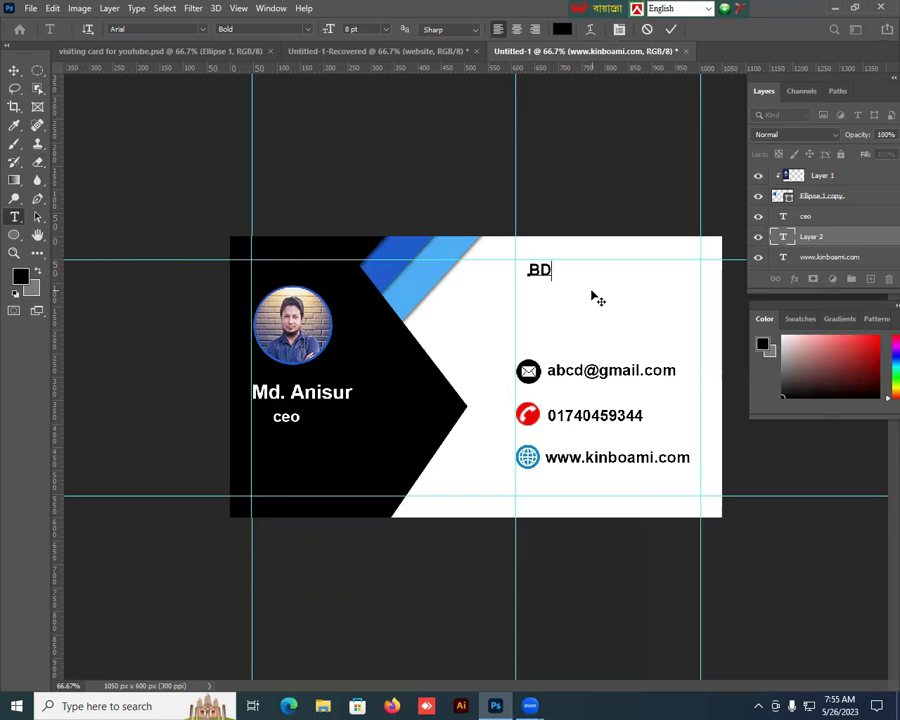
text(Express)
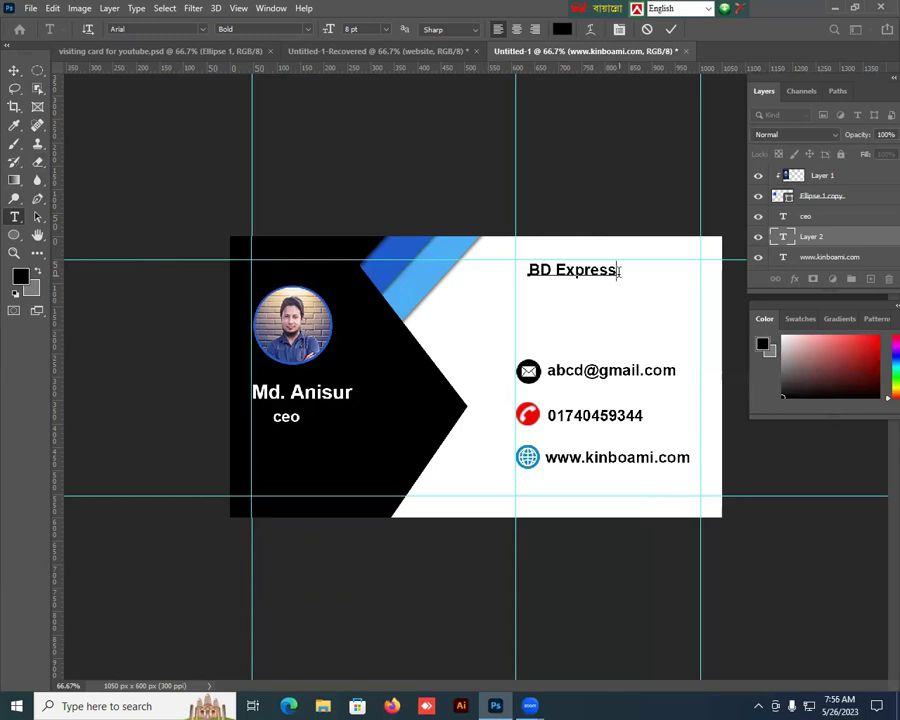
drag(617, 268, 510, 267)
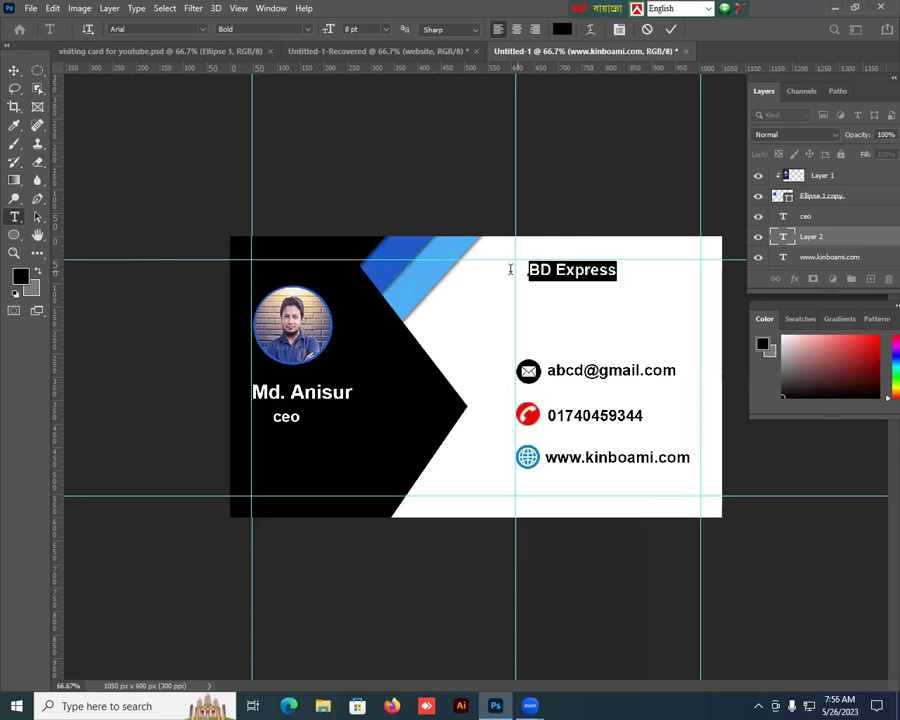
click(386, 30)
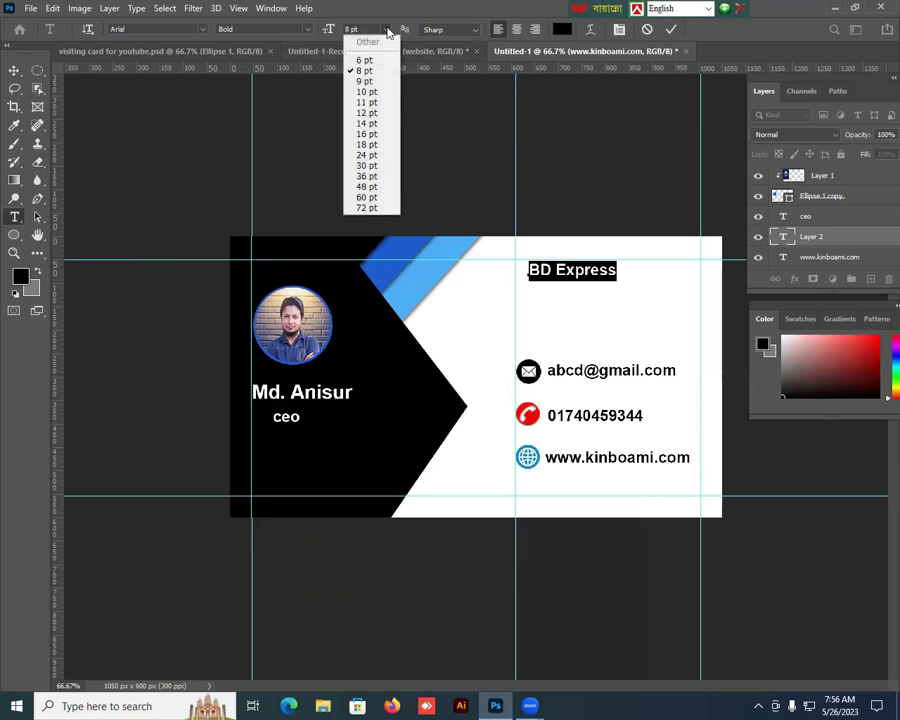
click(367, 114)
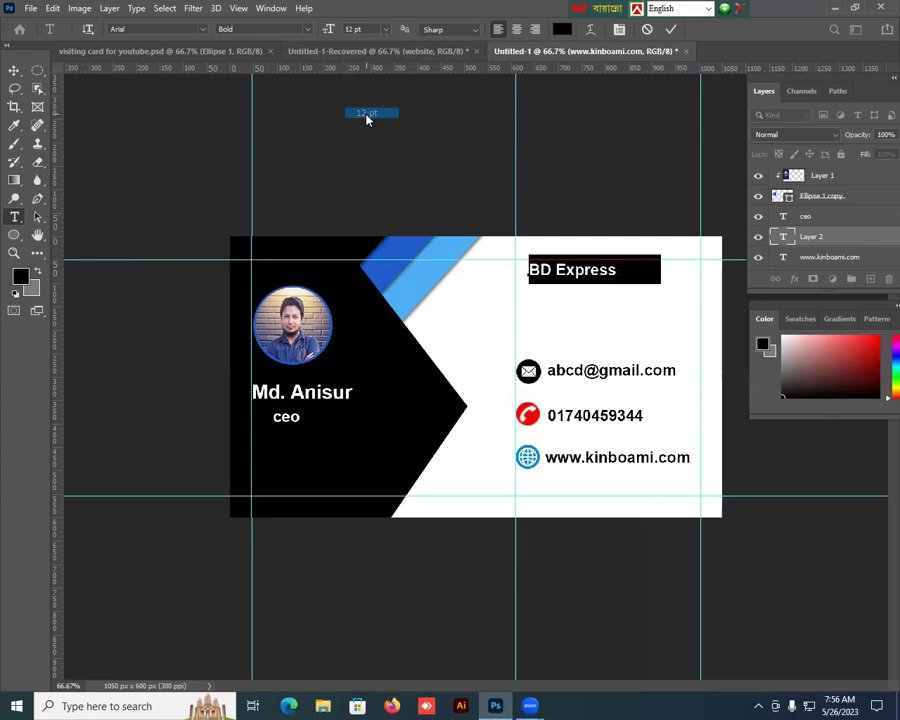
click(15, 71)
key(Left)
key(Left)
key(Left)
key(Left)
key(Left)
key(Left)
key(Left)
key(Left)
key(Left)
key(Left)
key(Left)
key(Left)
key(Left)
key(Left)
key(Left)
key(Left)
key(Left)
key(Left)
key(Left)
key(Left)
key(Down)
key(Down)
key(Down)
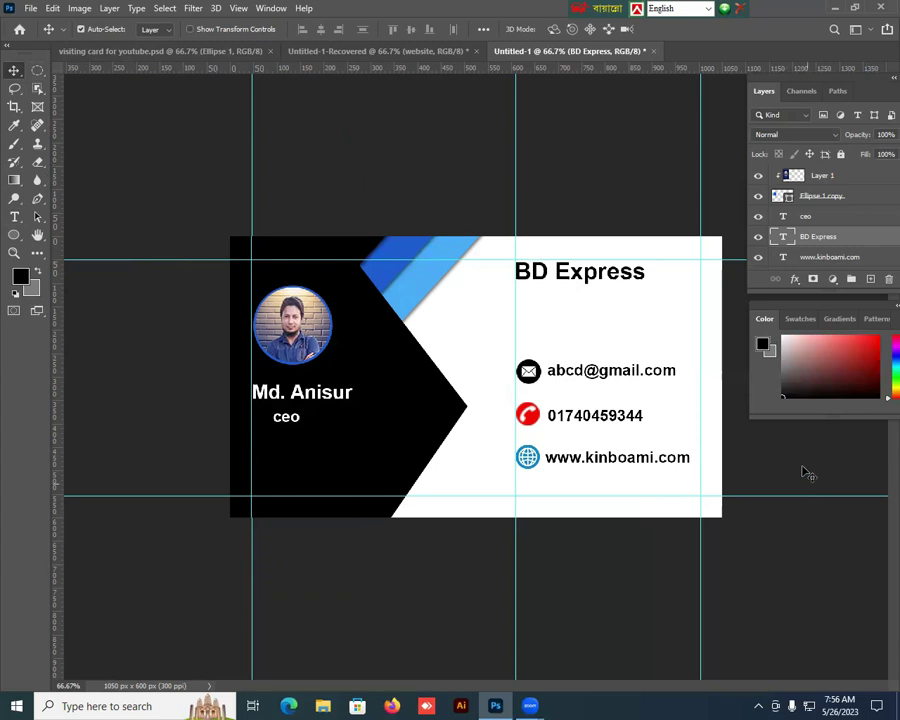
Step: Enlarge the BD Express heading to 14 pt
click(650, 282)
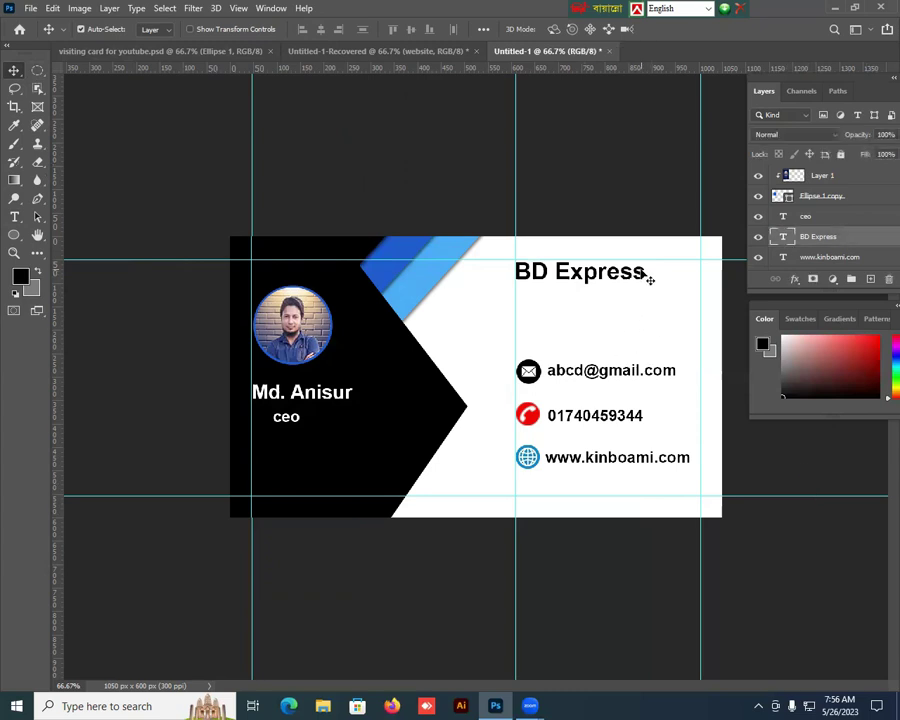
double_click(650, 281)
click(385, 29)
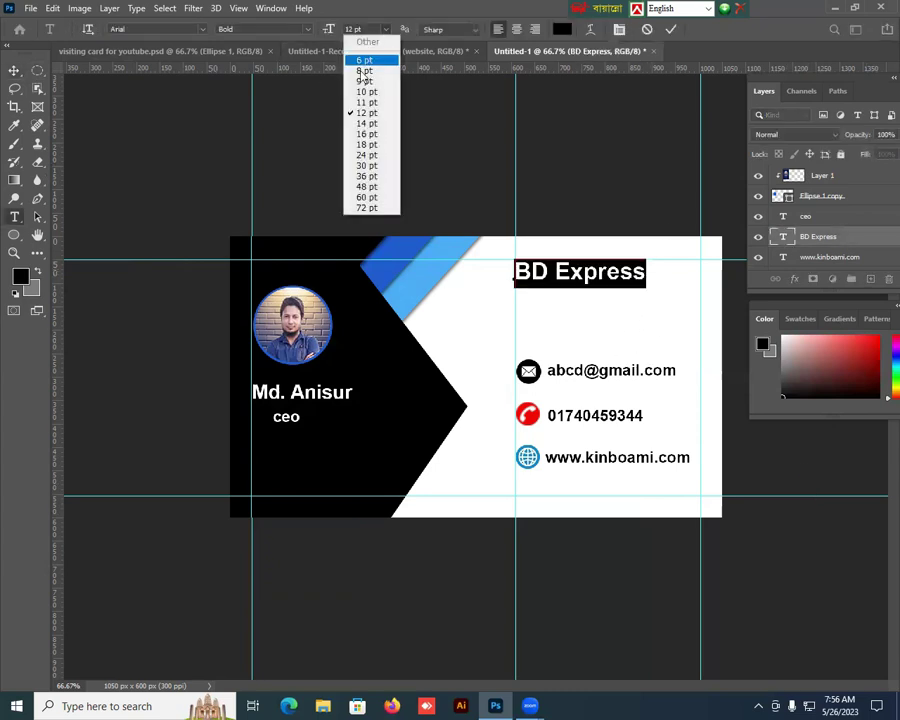
click(366, 123)
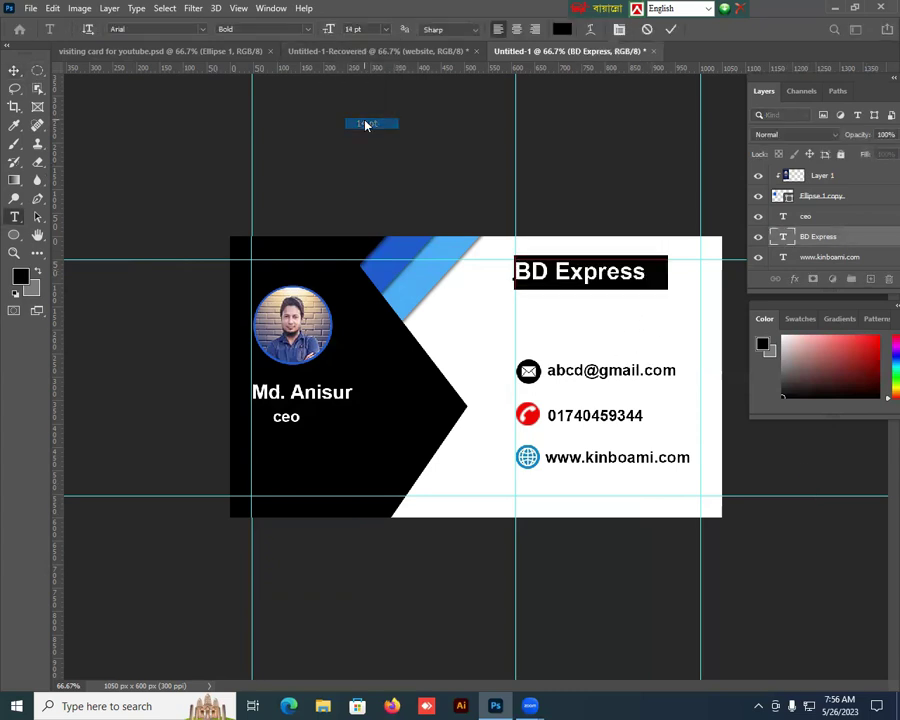
click(25, 74)
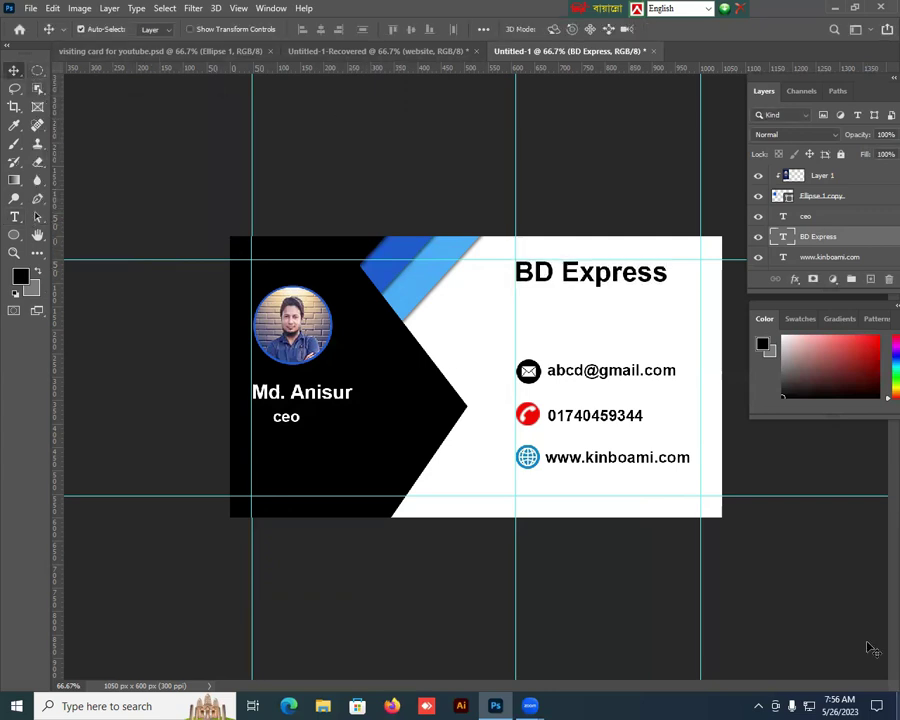
click(14, 216)
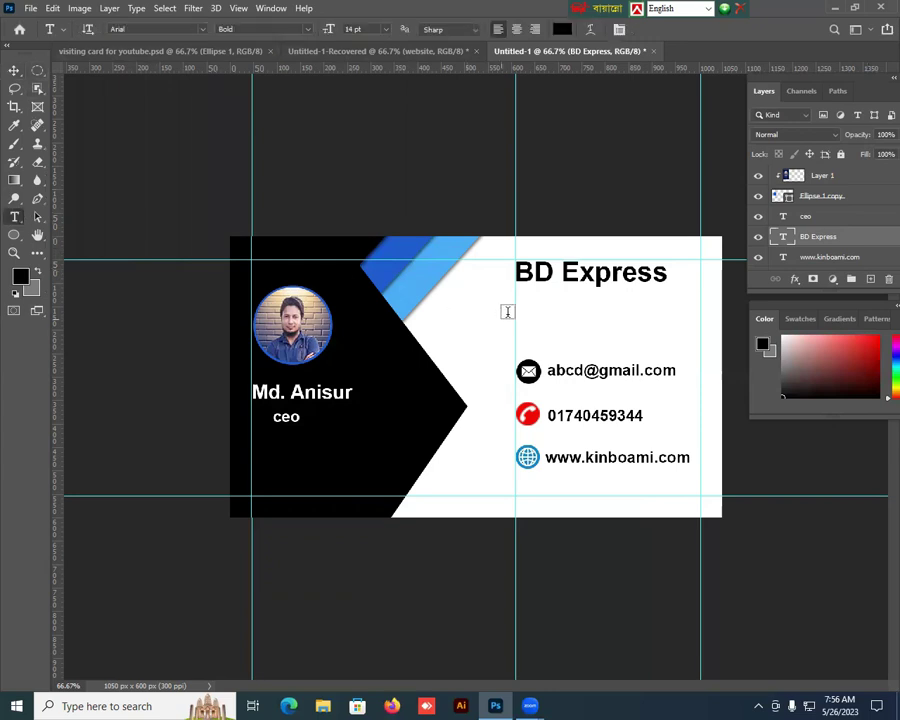
Step: Add 'Bangladesh Dinajpur' at 8 pt beneath BD Express and nudge it left and down
click(520, 300)
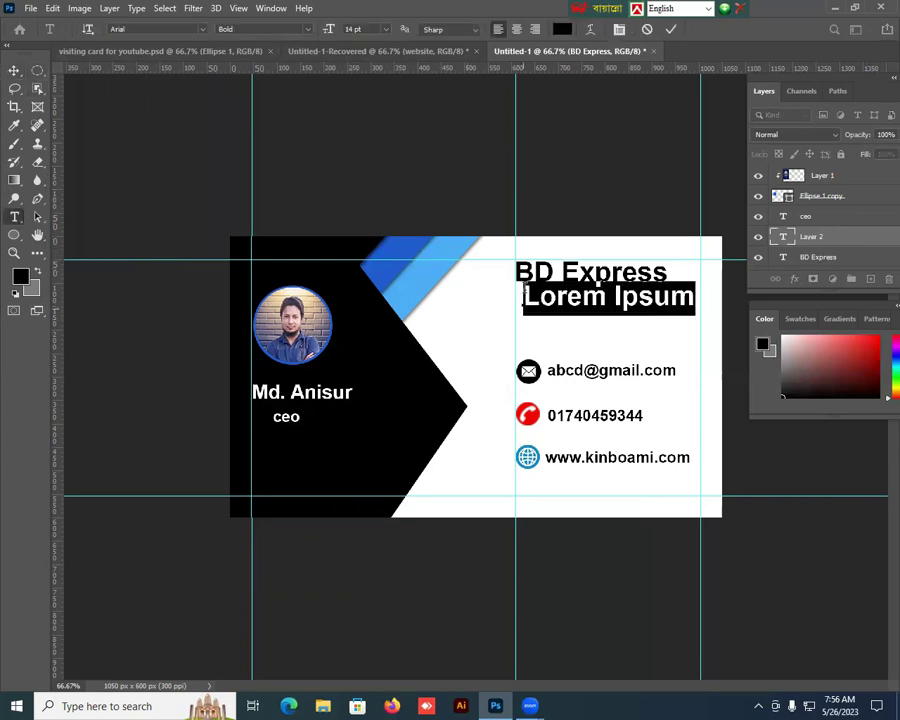
click(384, 29)
click(364, 71)
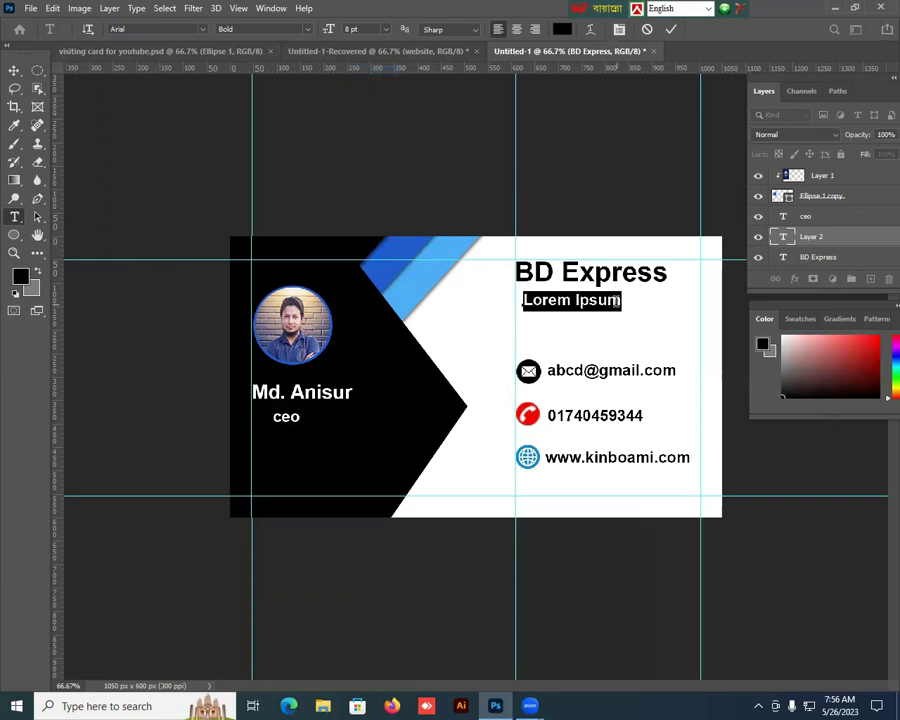
text(Ba)
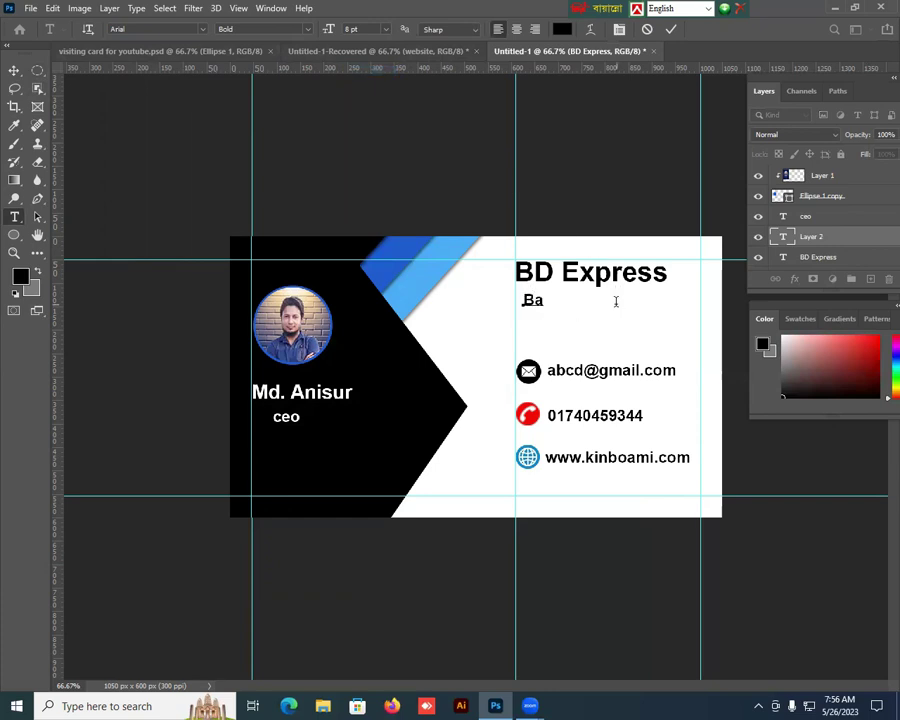
text(ng)
key(BackSpace)
key(BackSpace)
key(BackSpace)
text(Bag)
key(BackSpace)
text(ngladesh Dinau)
key(BackSpace)
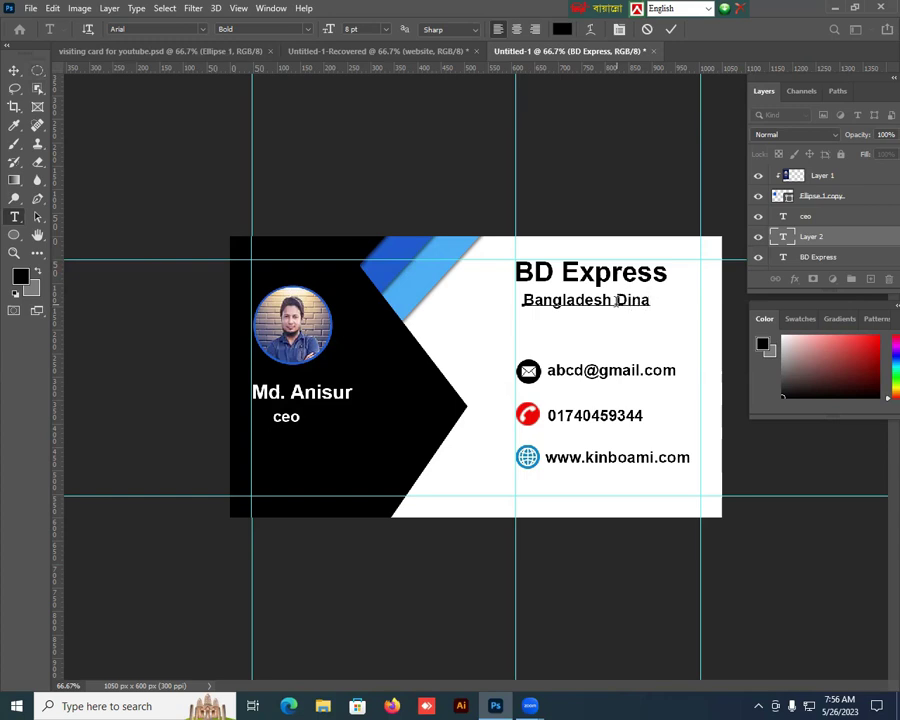
text(jpur)
click(15, 74)
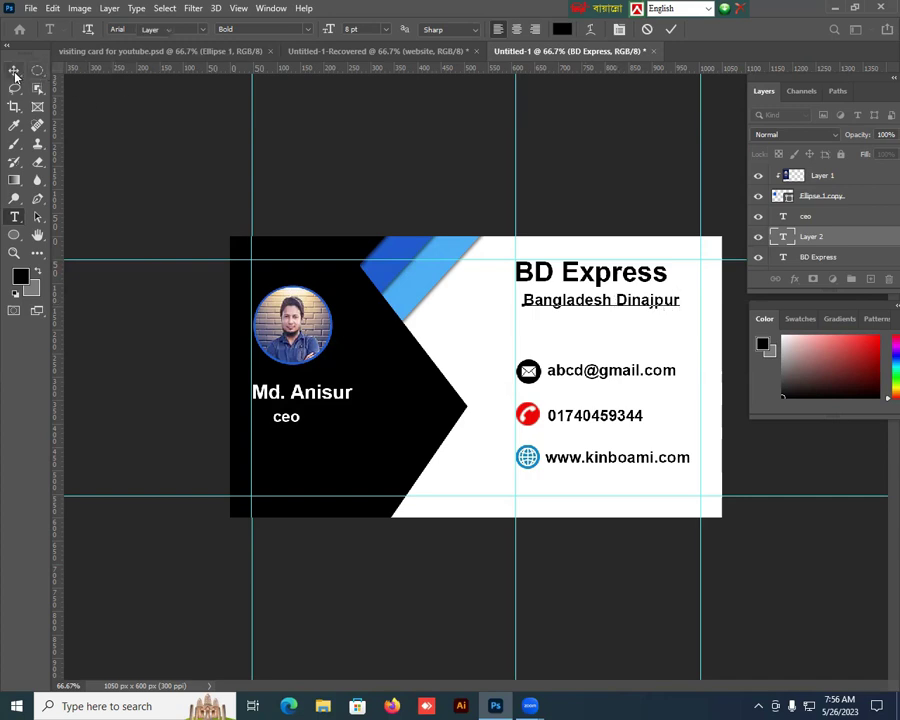
key(Left)
key(Left)
key(Left)
key(Left)
key(Left)
key(Left)
key(Left)
key(Left)
key(Left)
key(Left)
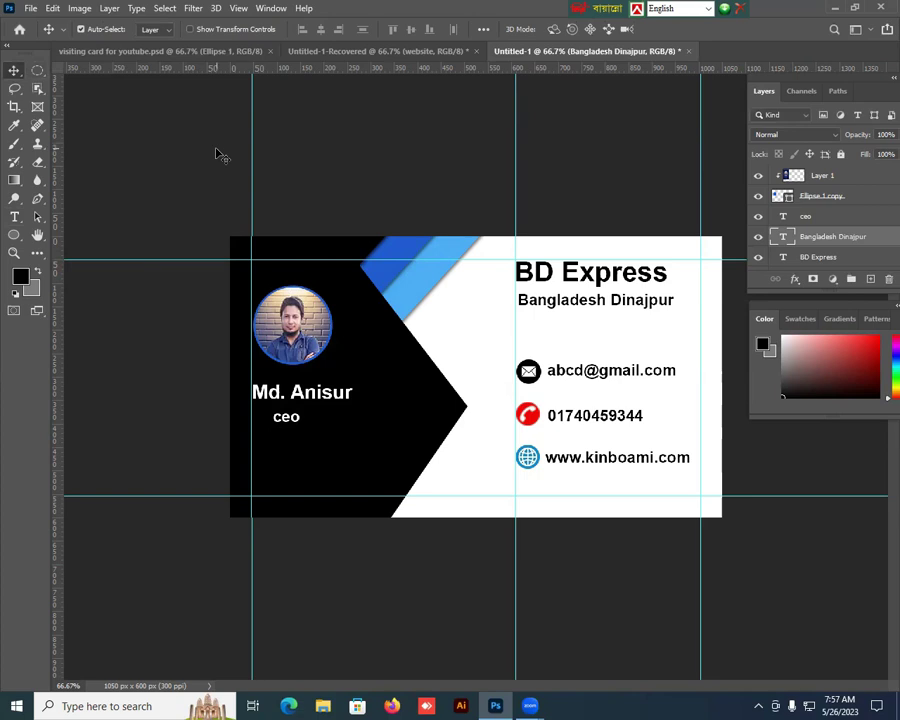
key(Down)
key(Down)
key(Down)
key(Down)
key(Down)
key(Down)
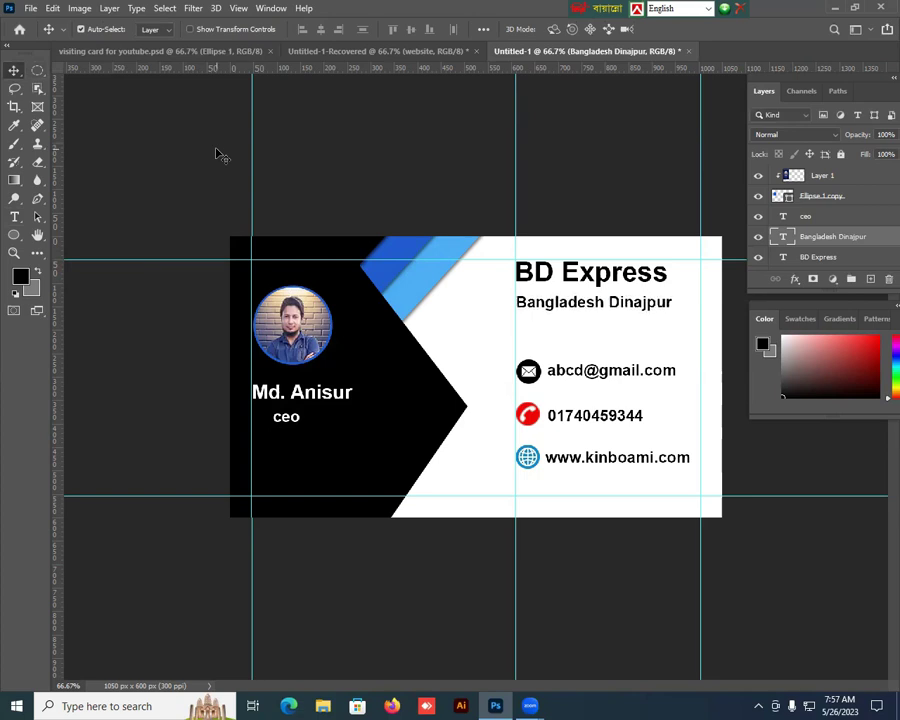